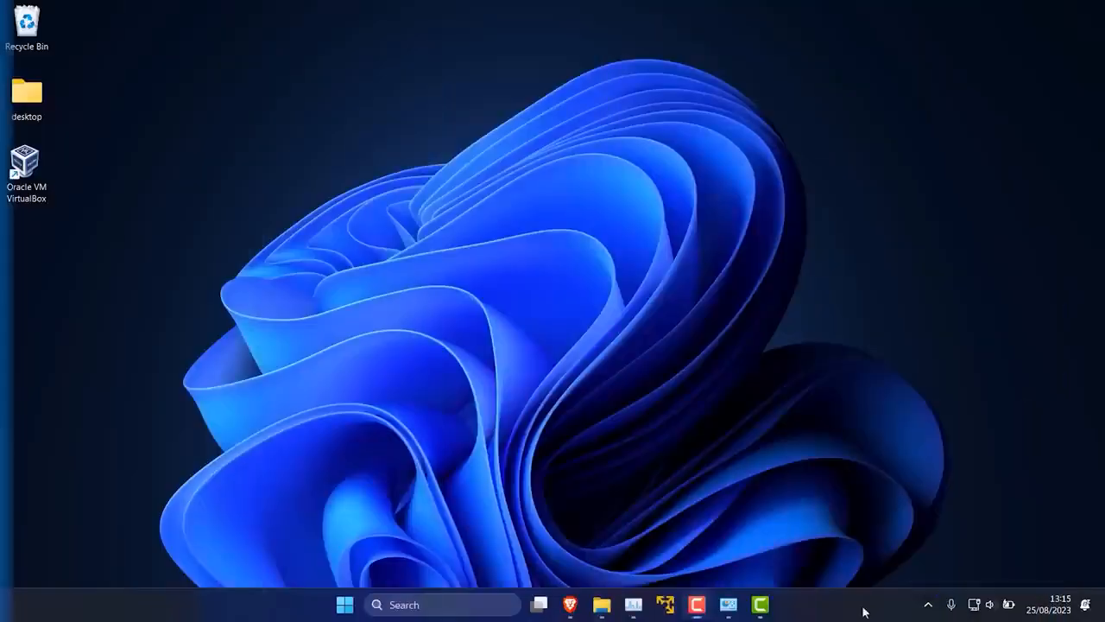
Step: Open Task Manager and check the virtualisation status in the CPU performance details
right_click(864, 610)
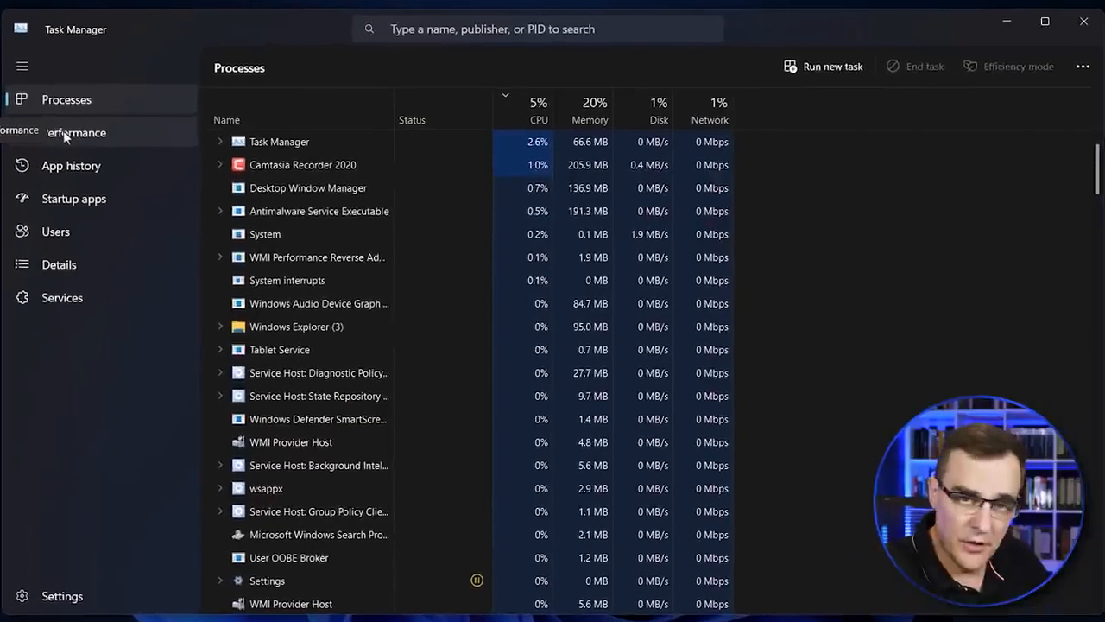
left_click(60, 133)
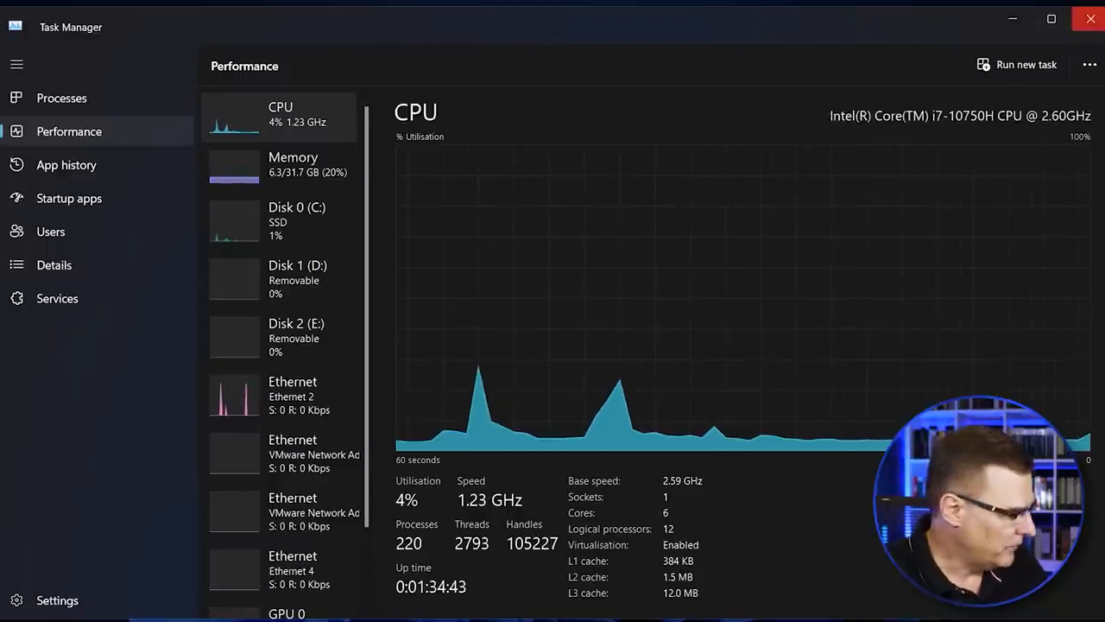
Step: Restart the Dell computer to reach its pre-boot menu
key("super")
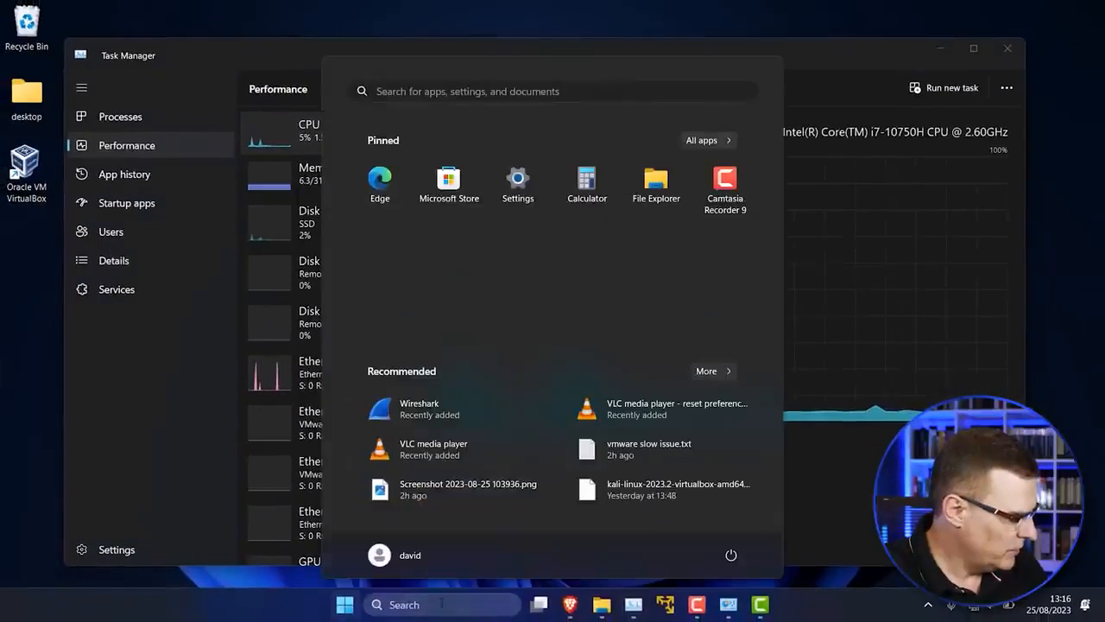
left_click(732, 555)
left_click(741, 515)
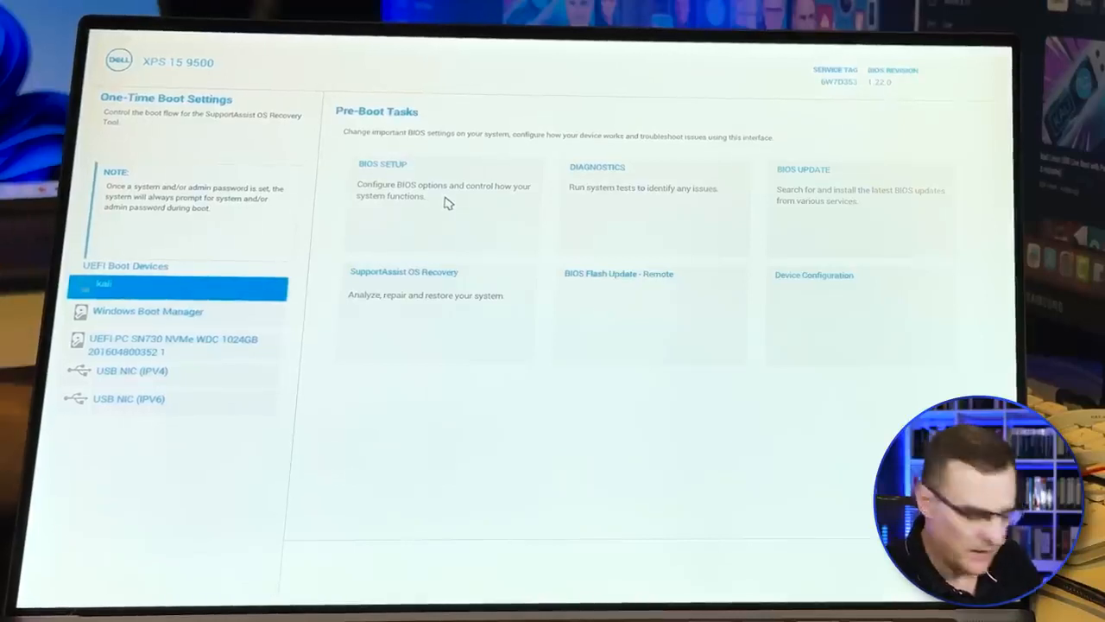
Step: Enter BIOS Setup, examine the Intel Virtualization Technology and VT for Direct I/O settings, and exit
left_click(446, 191)
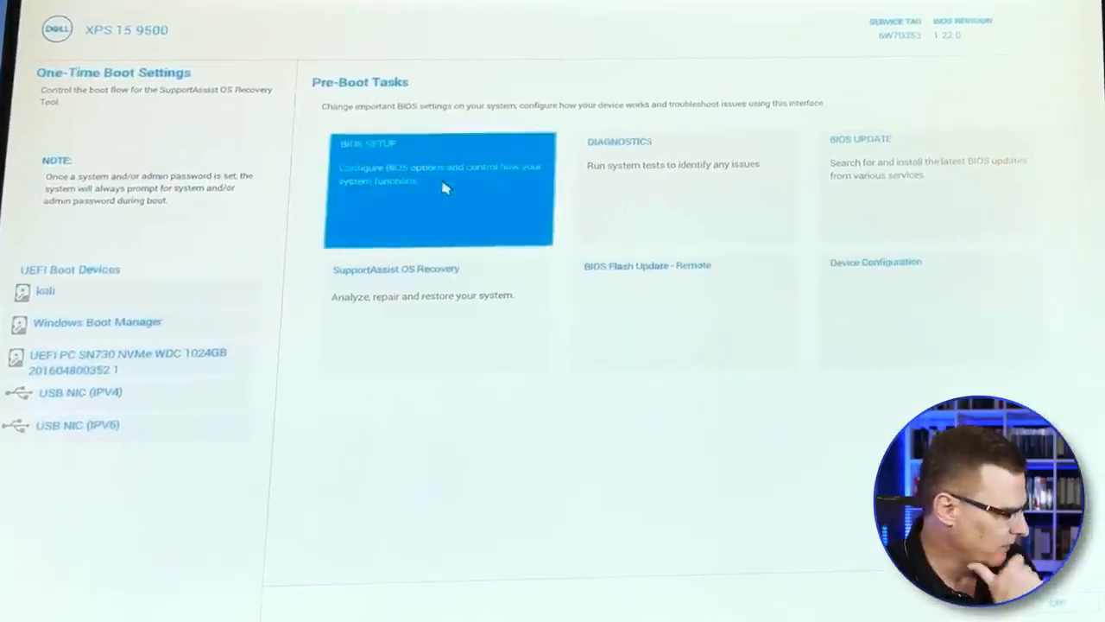
left_click(39, 356)
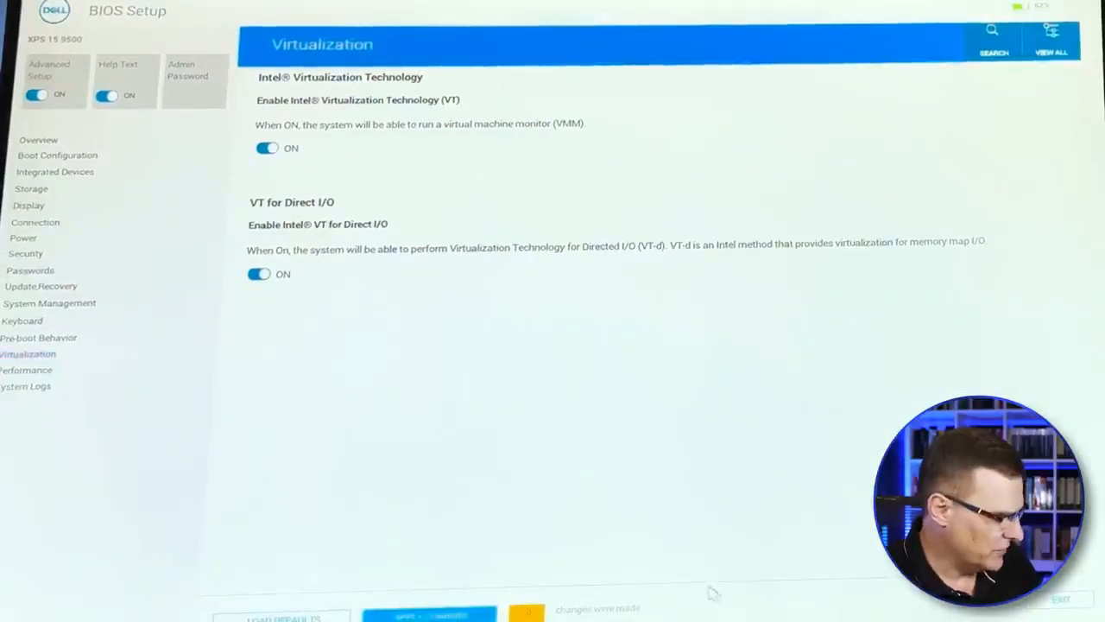
left_click(1061, 598)
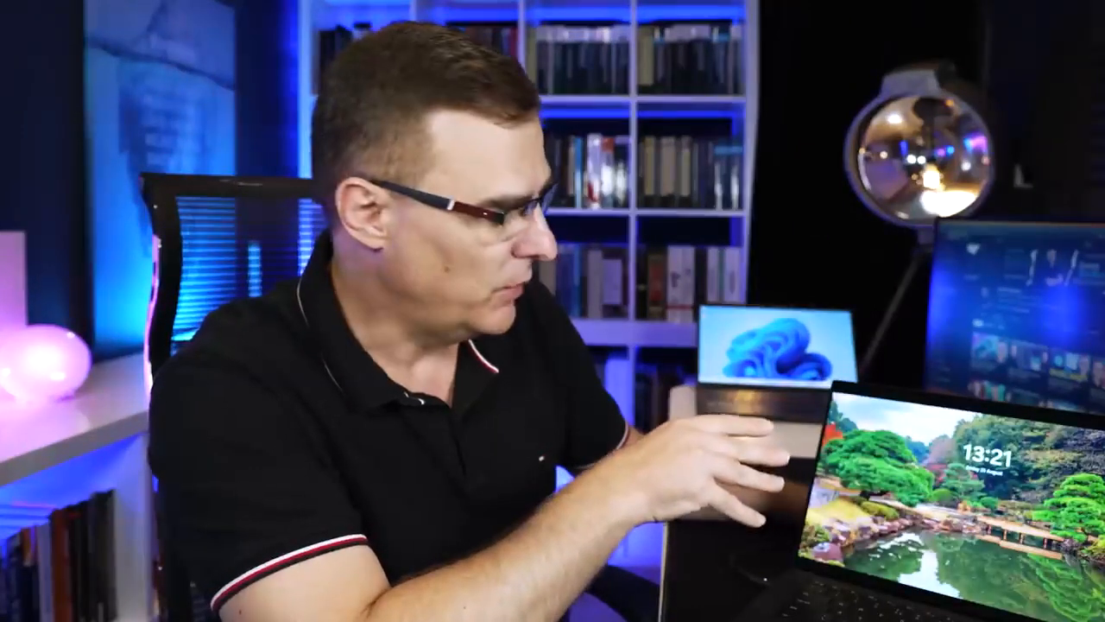
Step: Enter the ASUS laptop's BIOS, switch to Advanced Mode and examine the SVM Mode setting among the advanced options
key("Return")
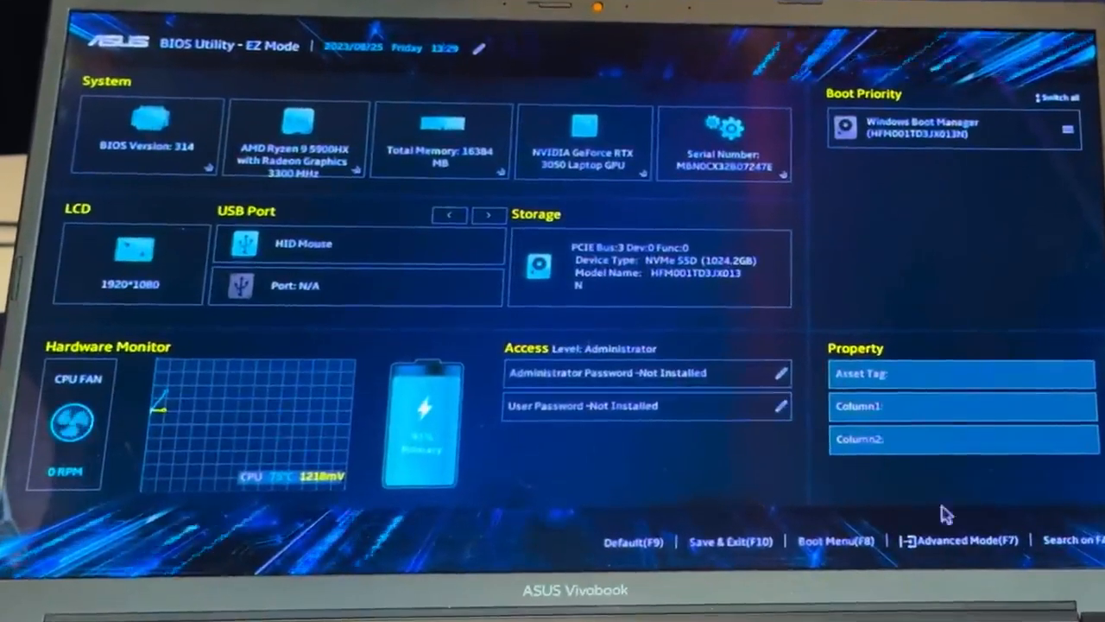
left_click(983, 548)
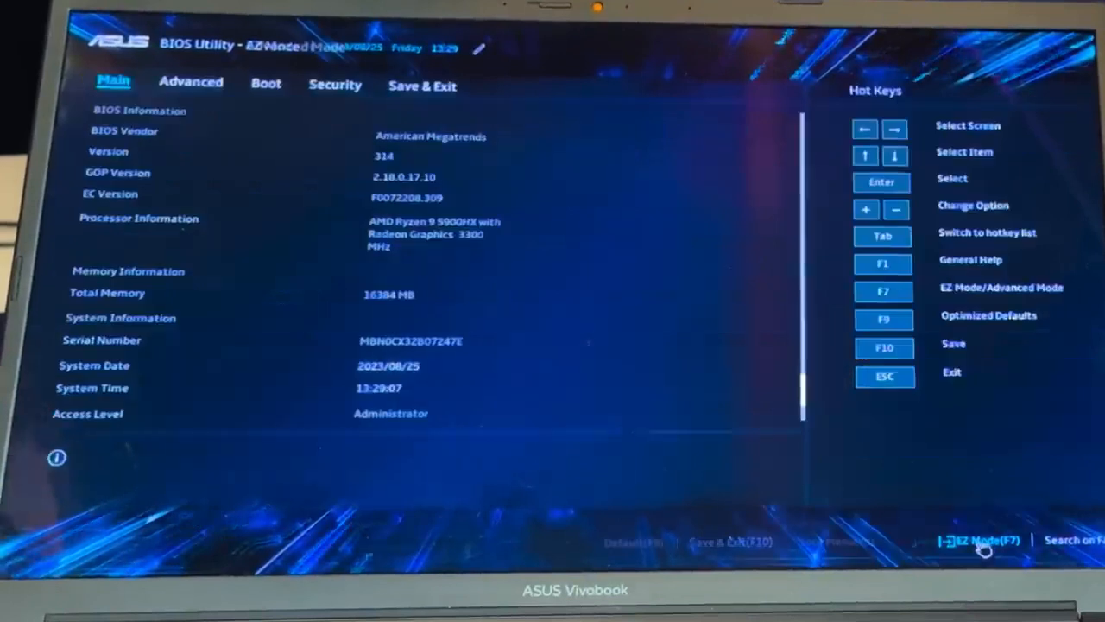
left_click(216, 87)
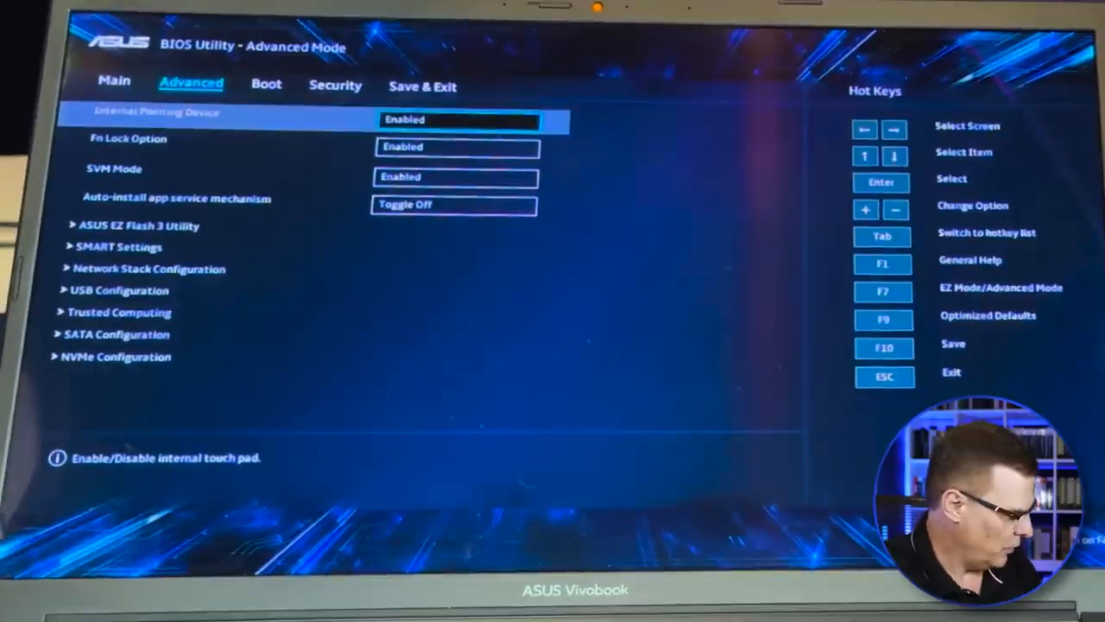
Step: Save the ASUS BIOS configuration and exit setup
left_click(455, 88)
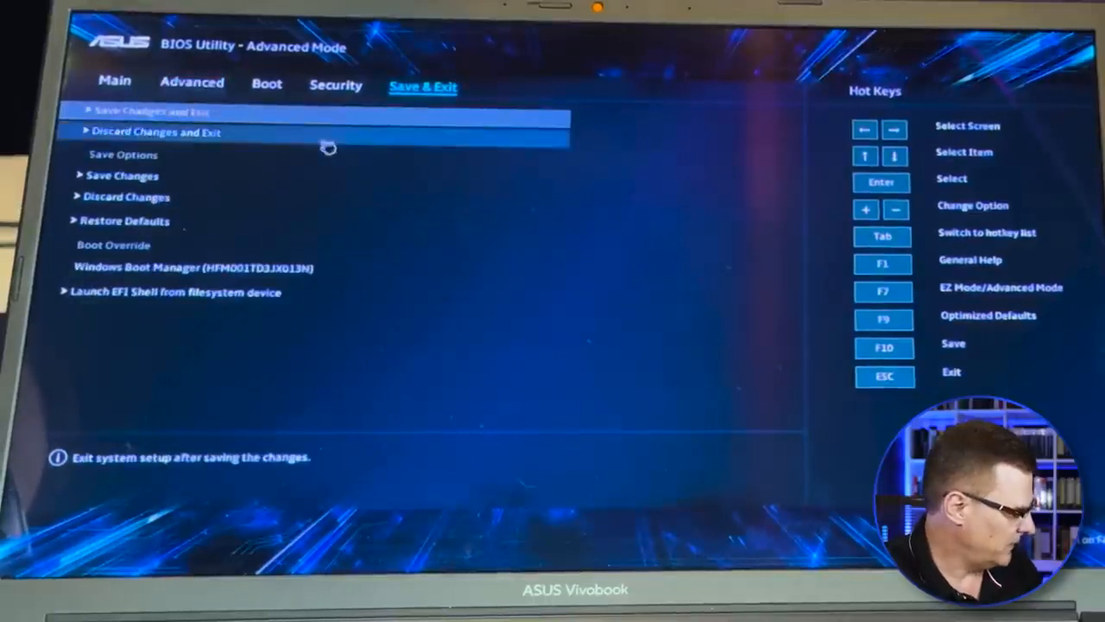
left_click(207, 114)
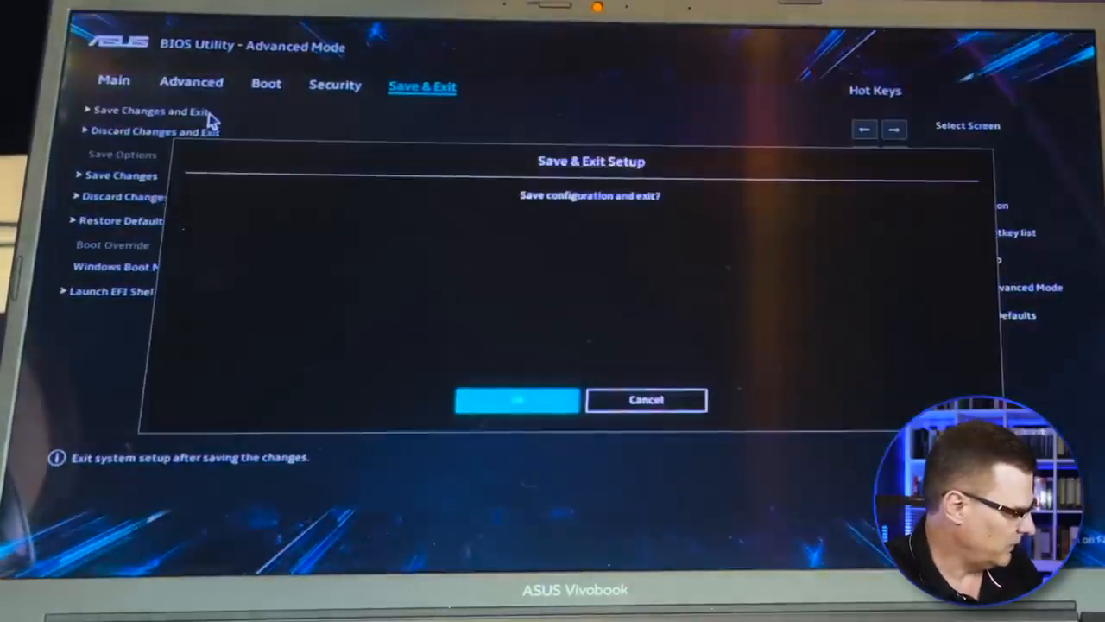
left_click(516, 406)
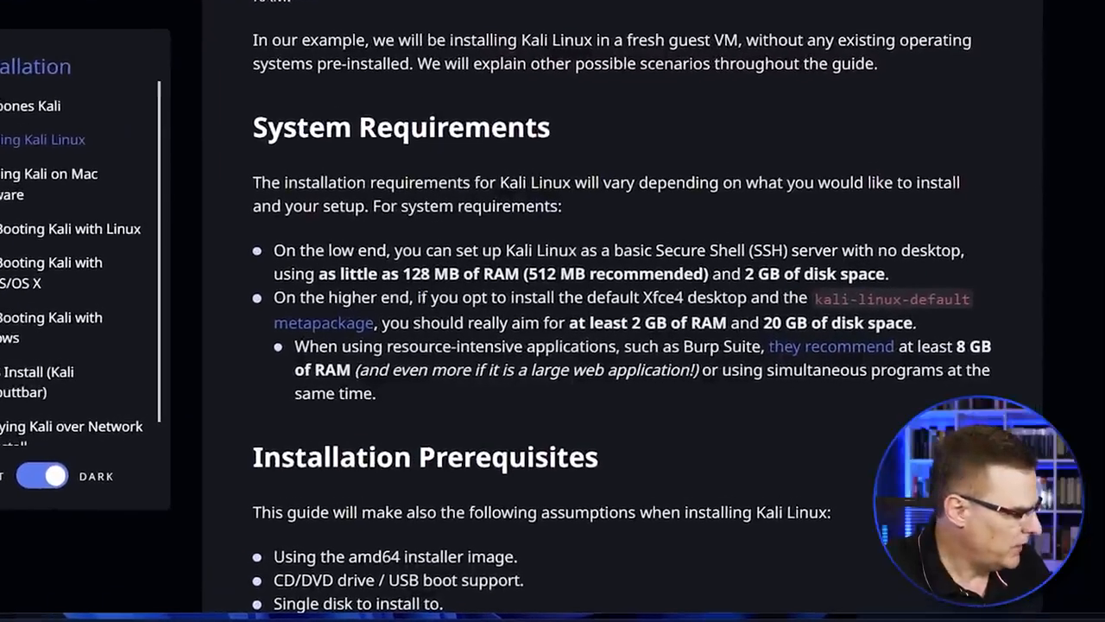
Step: Read the Kali Linux system requirements for the default Xfce4 desktop and the kali-linux-default metapackage
left_click_drag(502, 312, 602, 313)
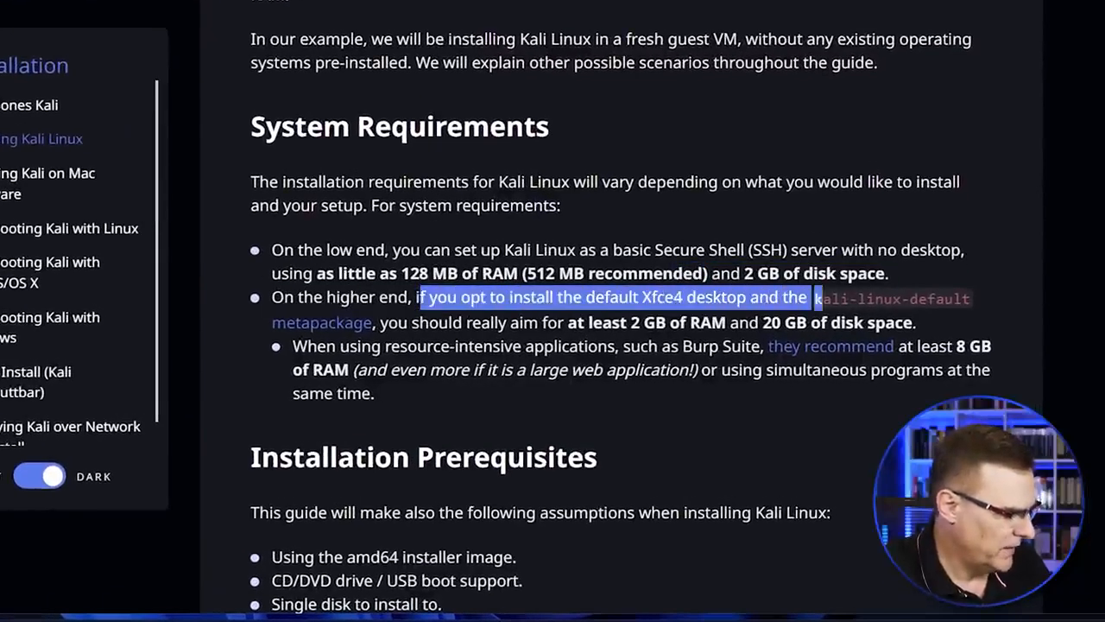
left_click_drag(976, 297, 855, 322)
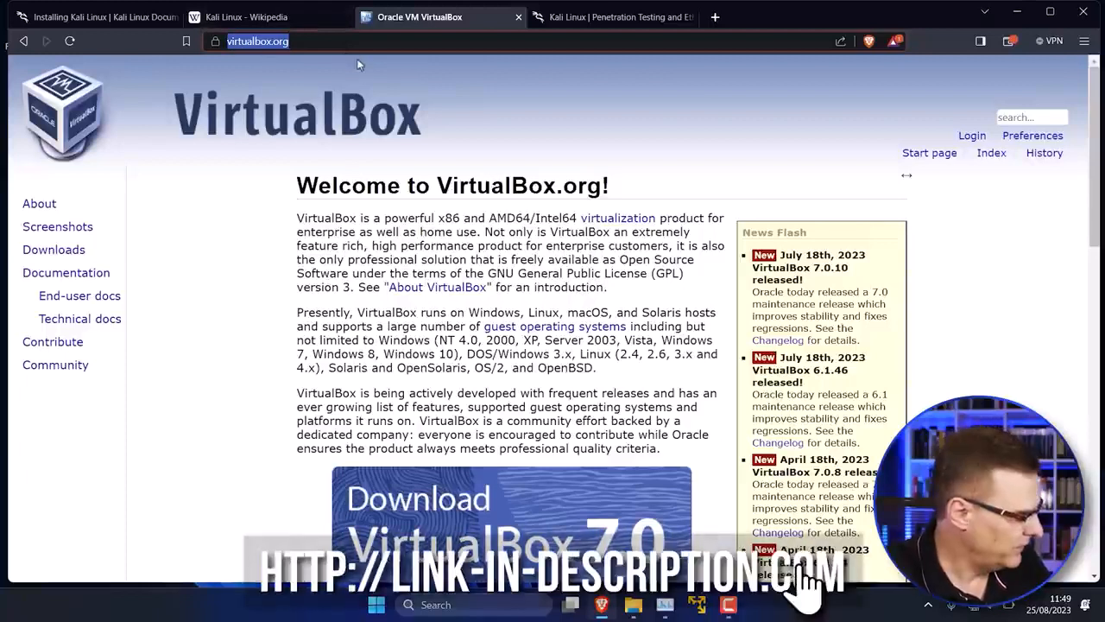
Step: Download the VirtualBox 7.0.10 installer for Windows hosts and save it to the Downloads folder
scroll(522, 299, "down", 2)
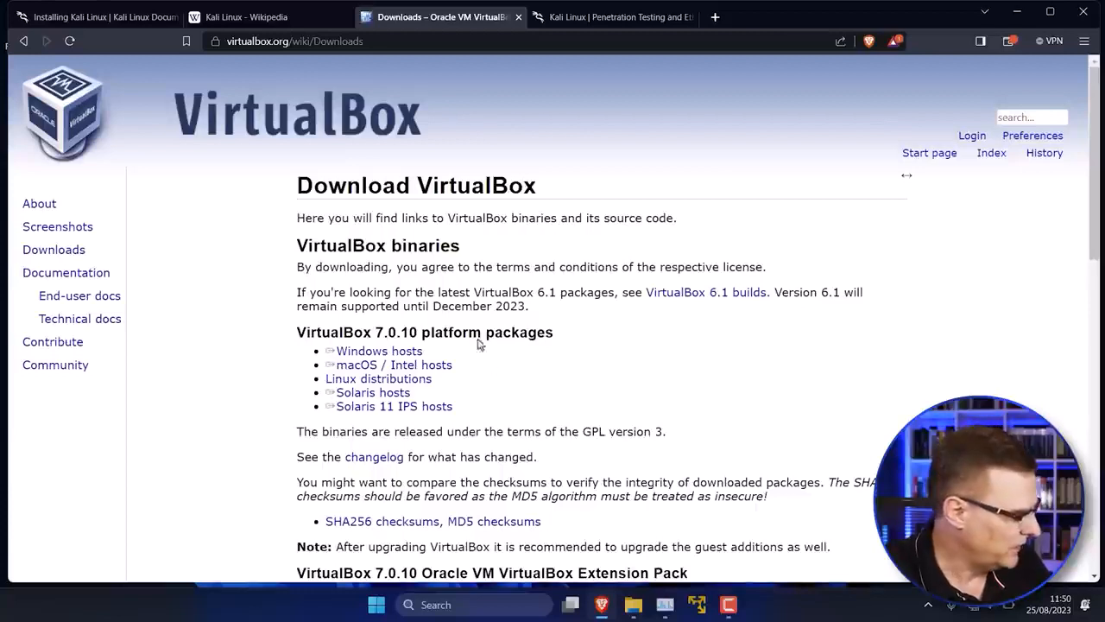
key("ctrl+plus")
key("ctrl+plus")
scroll(440, 375, "down", 3)
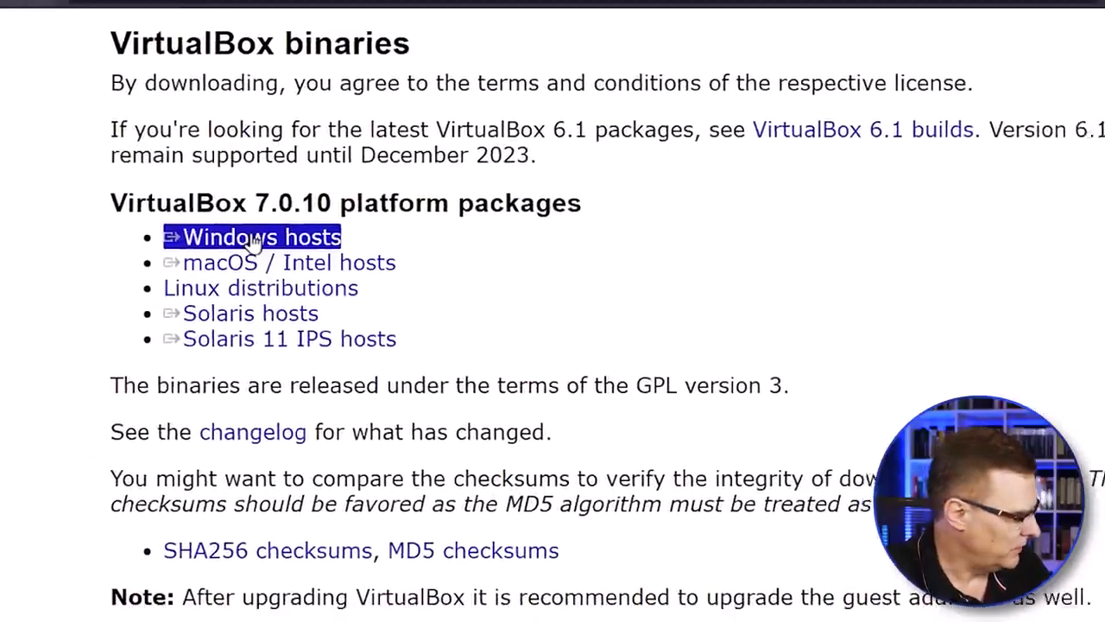
left_click(244, 245)
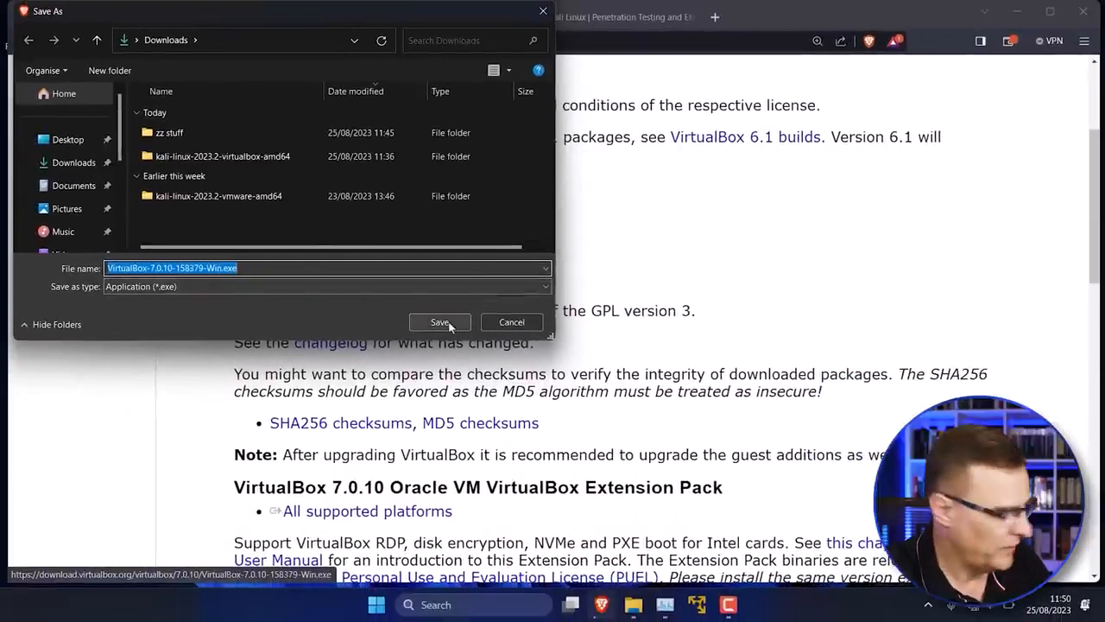
left_click(440, 322)
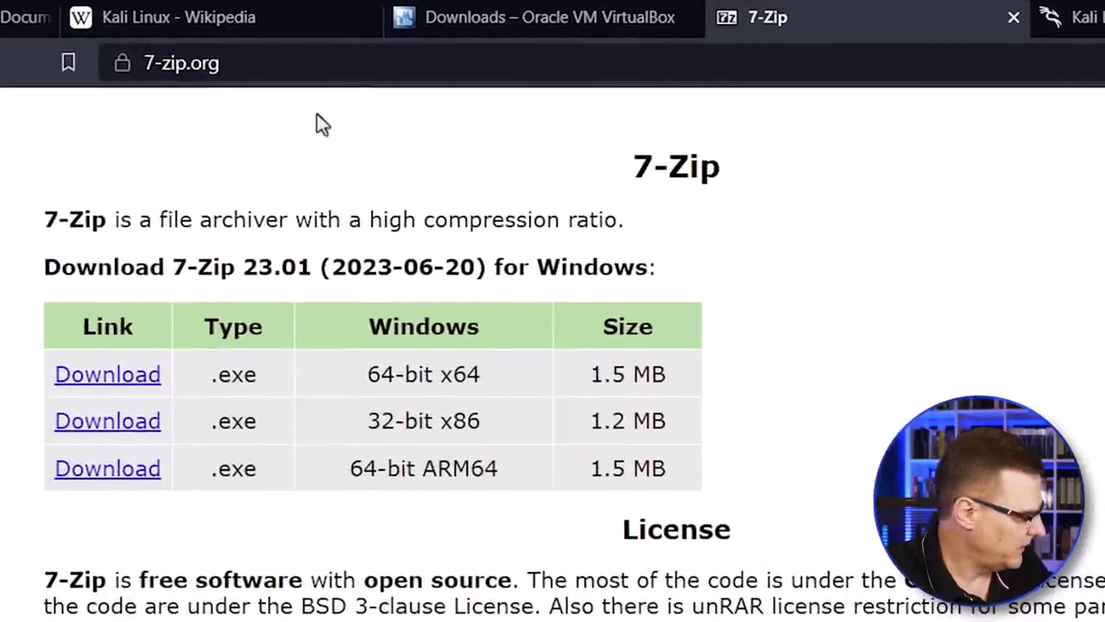
Step: Download the 64-bit x64 Windows version of 7-Zip 23.01 from 7-zip.org as 7z2301-x64.exe into Downloads
left_click(257, 69)
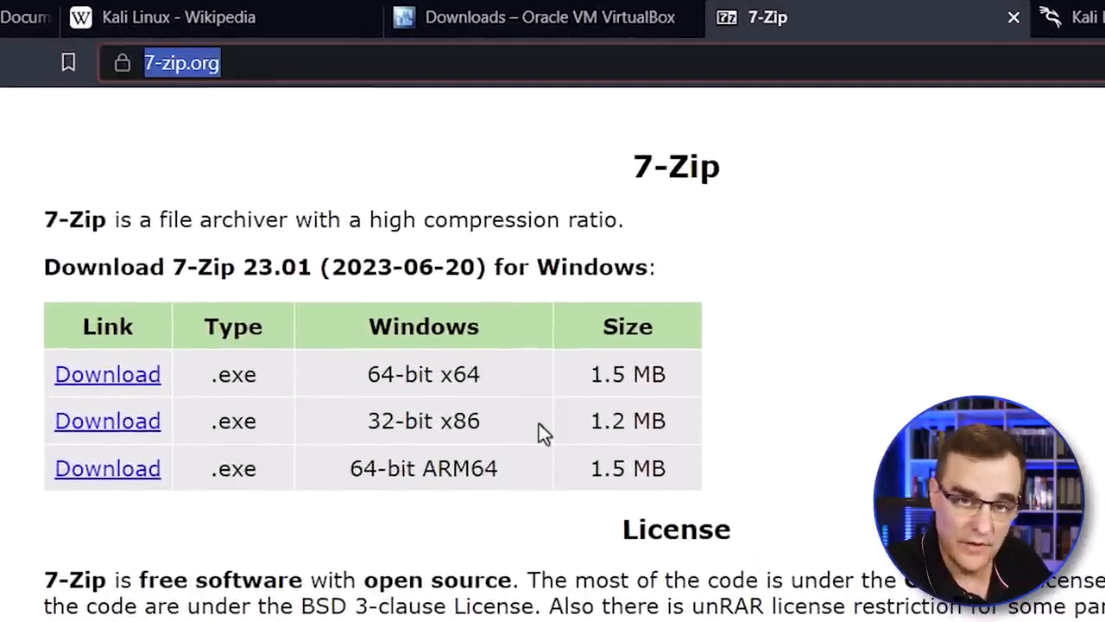
left_click(91, 380)
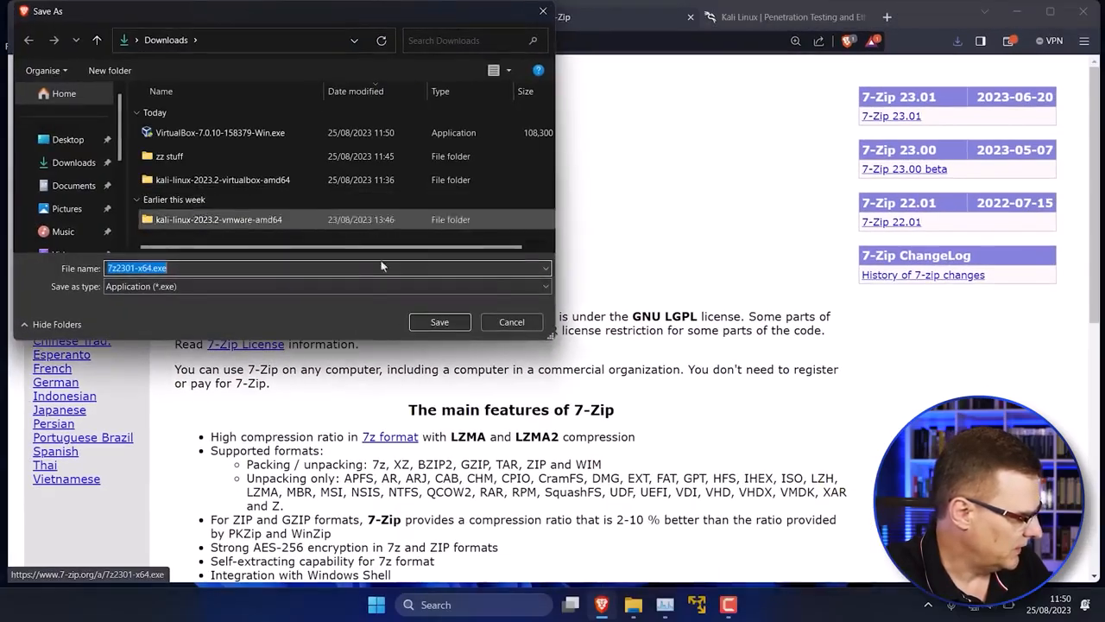
left_click(439, 322)
Step: Download the 64-bit pre-built VirtualBox image from kali.org, saving kali-linux-2023.3-virtualbox-amd64.7z to Downloads
left_click(766, 17)
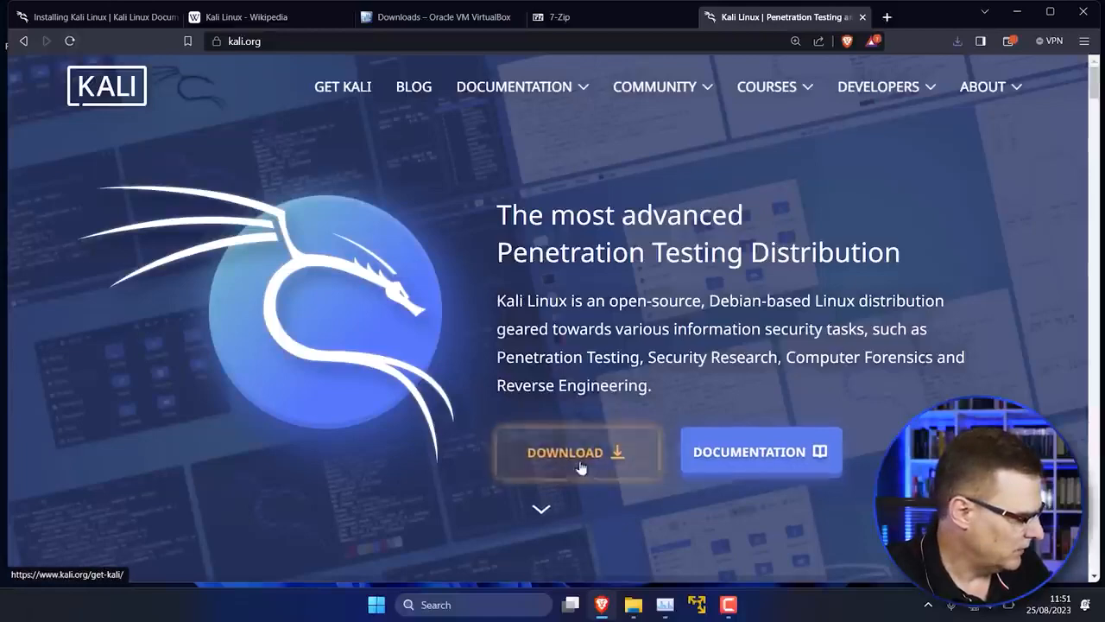
left_click(24, 43)
left_click(24, 43)
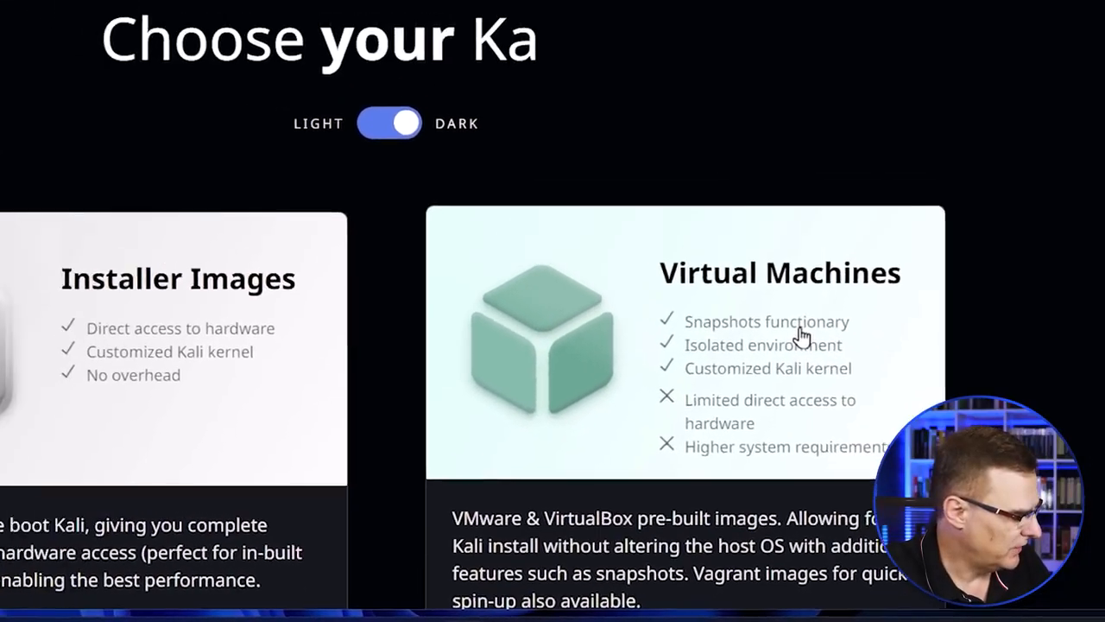
left_click(756, 302)
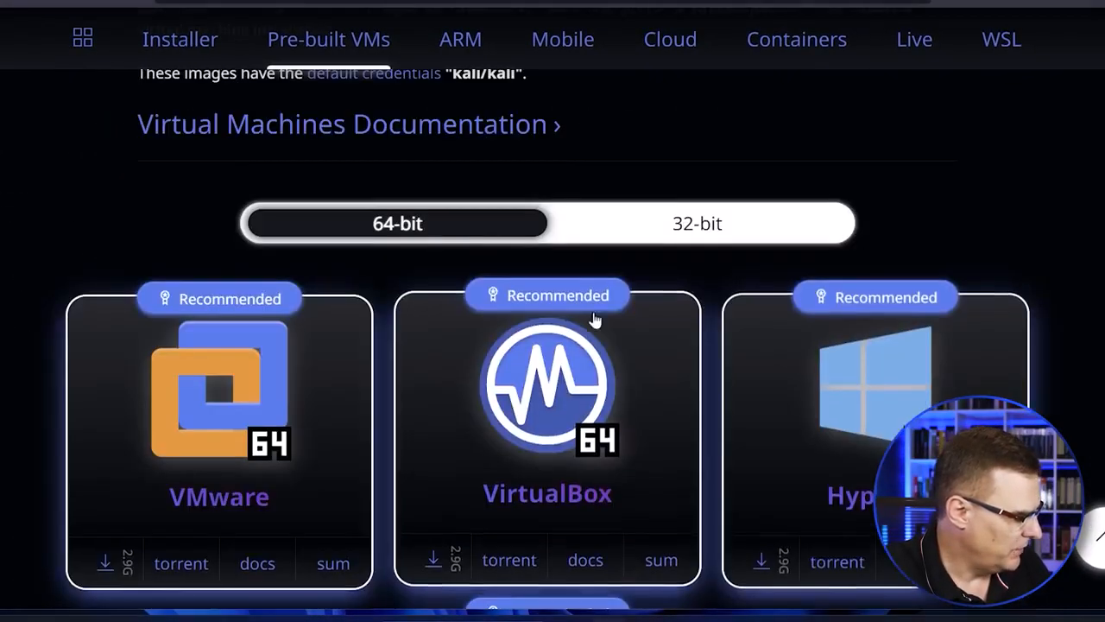
scroll(595, 321, "down", 1)
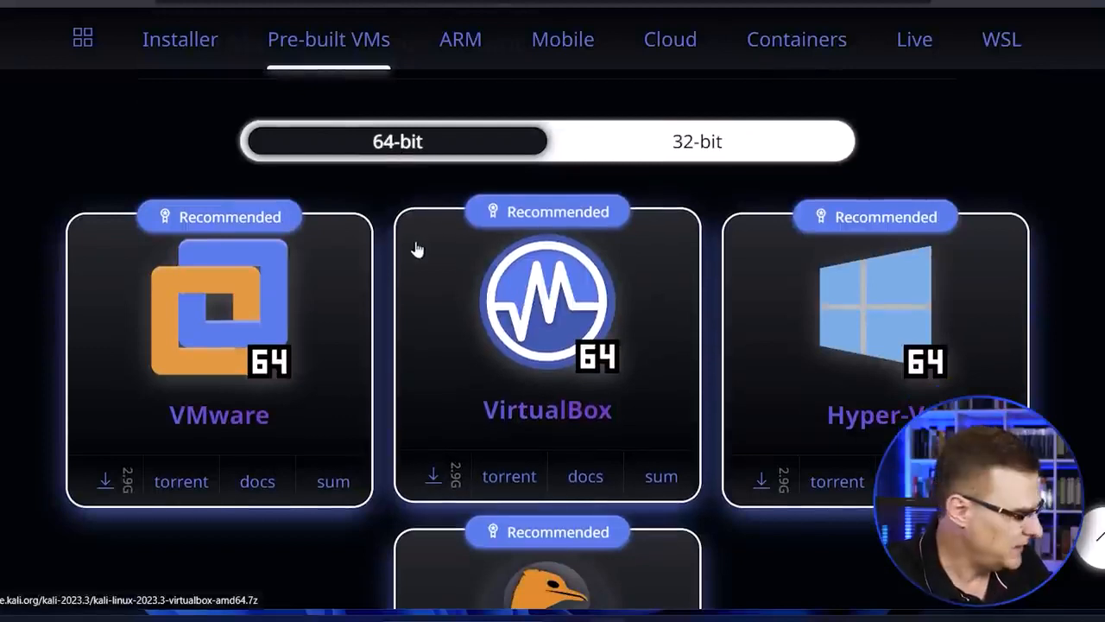
left_click(429, 482)
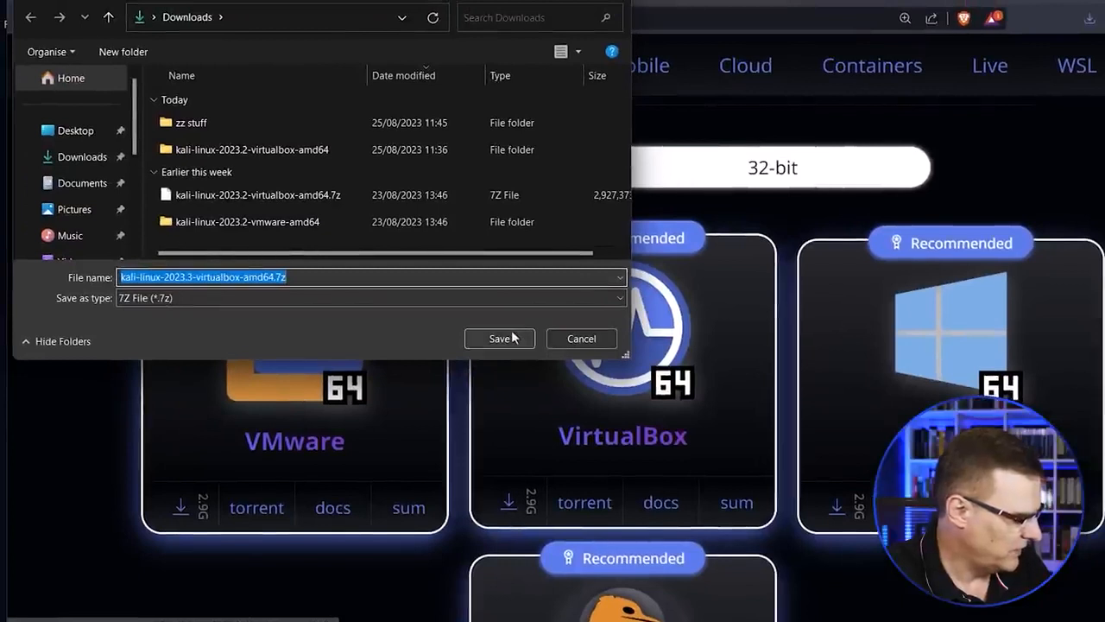
left_click(513, 338)
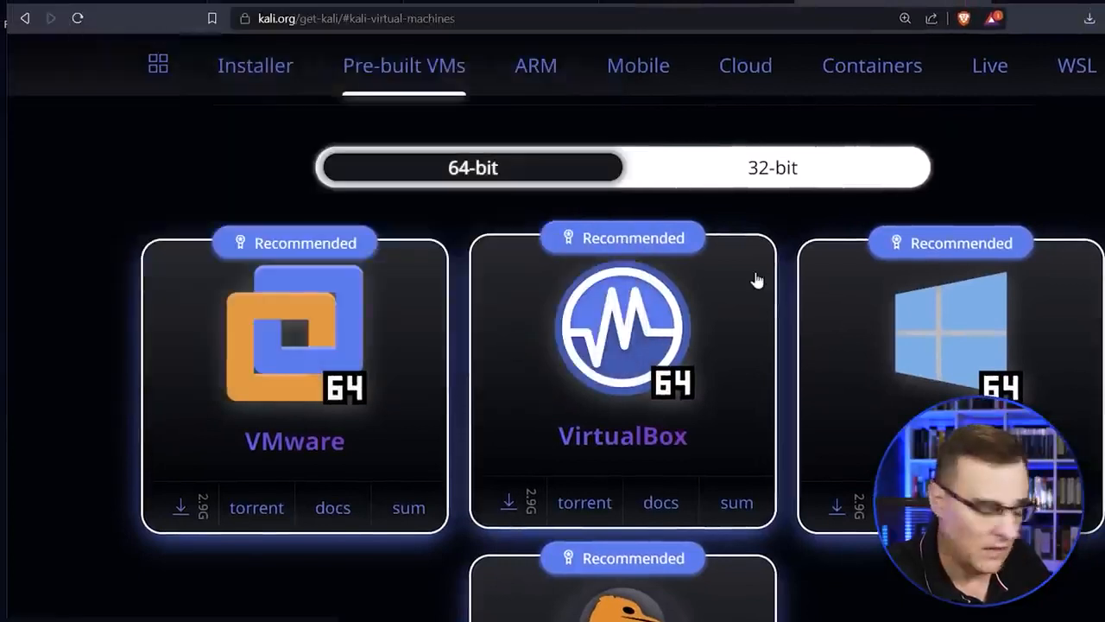
Step: Run VirtualBox-7.0.10-158379-Win.exe from the Downloads folder, allowing the unverified app, and proceed through setup with the default features and location
left_click(1090, 19)
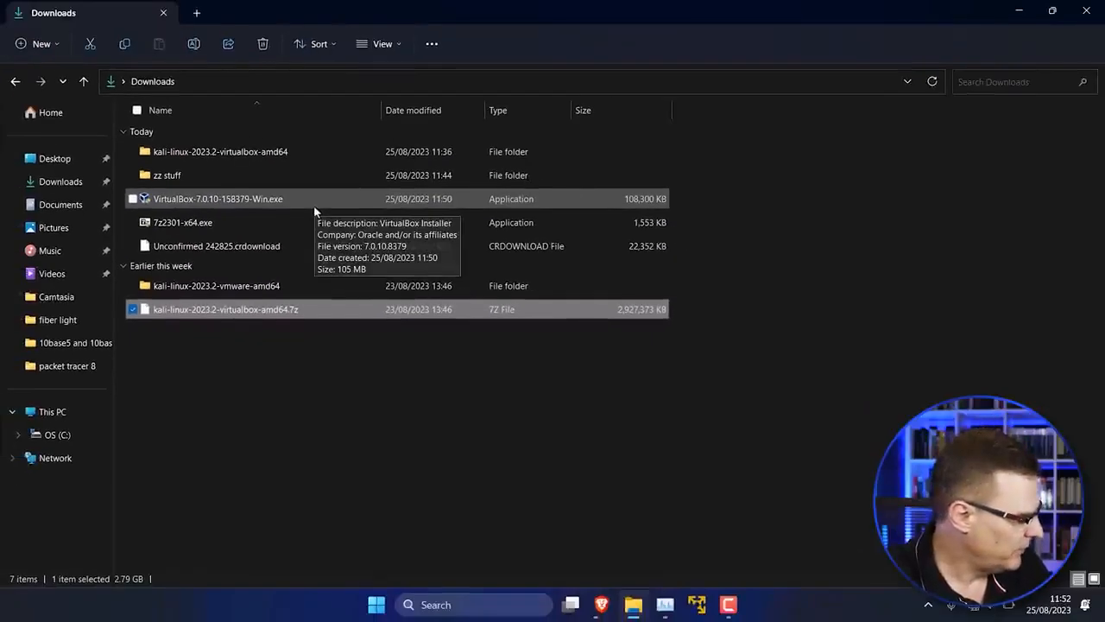
left_click(313, 204)
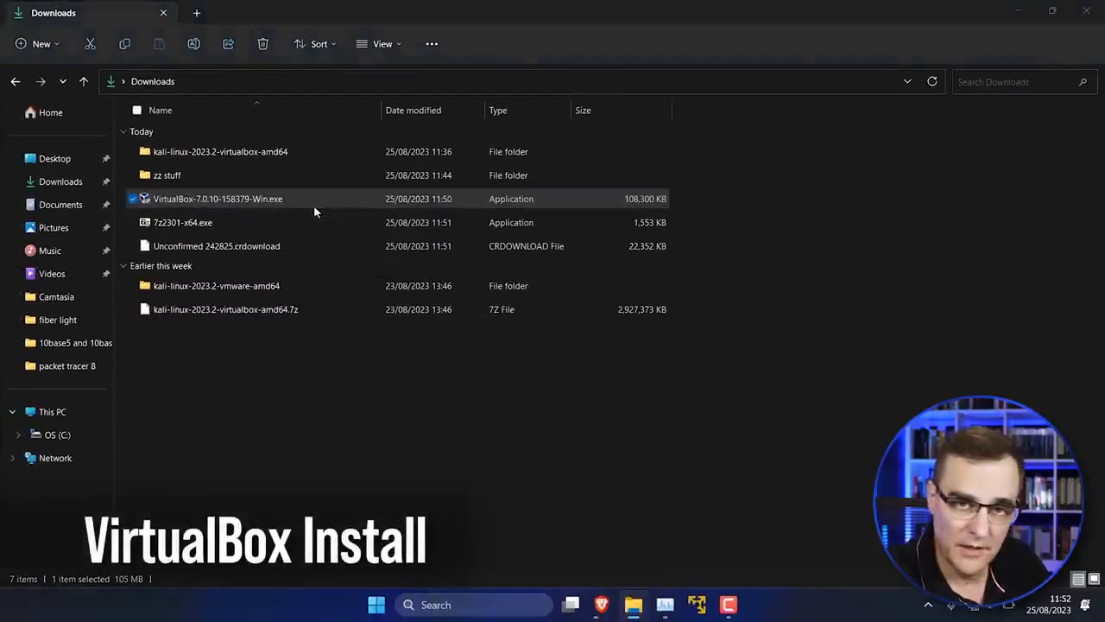
double_click(313, 204)
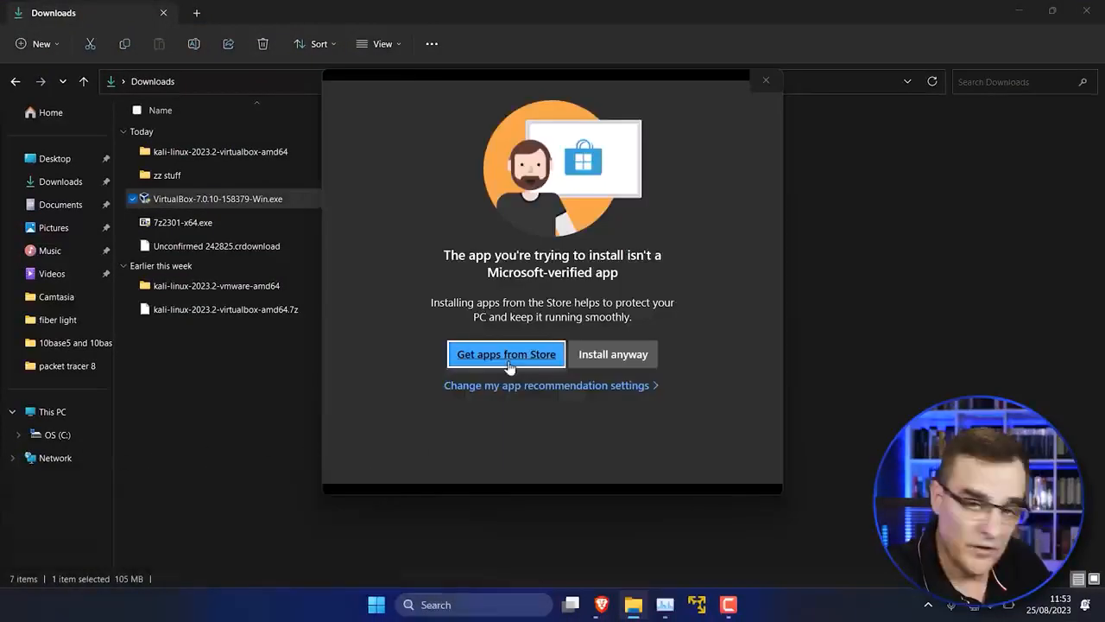
left_click(615, 359)
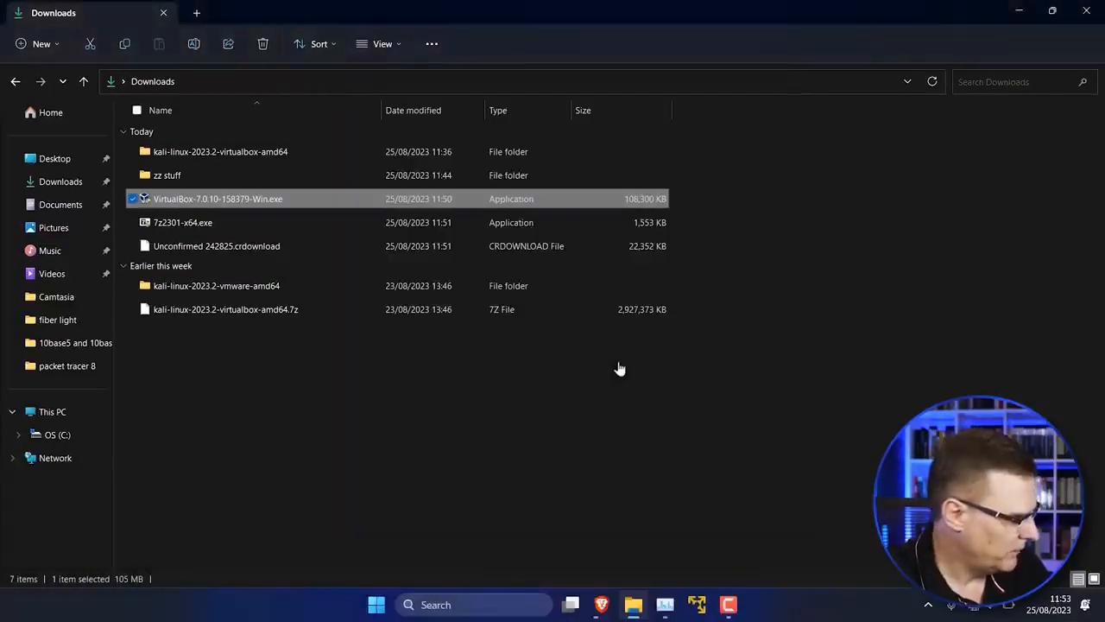
left_click(1018, 11)
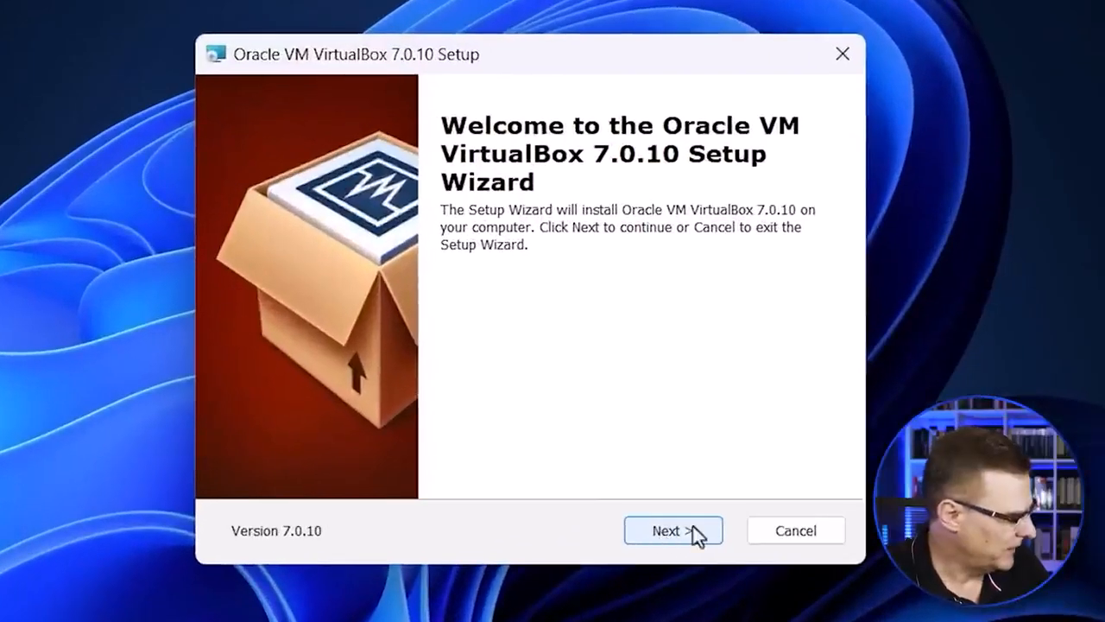
left_click(693, 530)
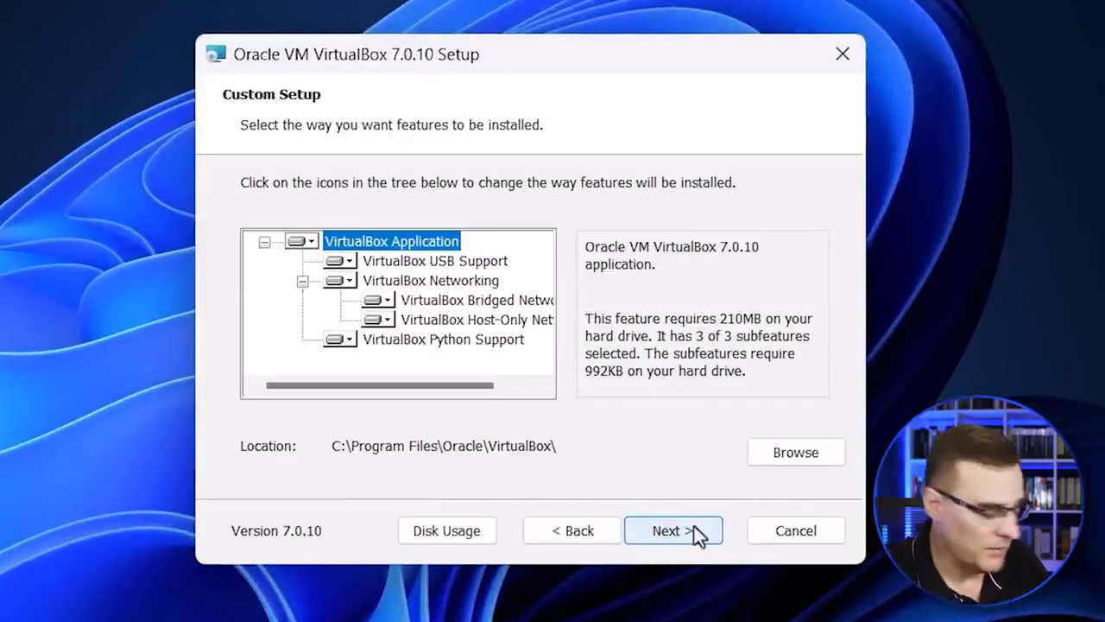
left_click(694, 531)
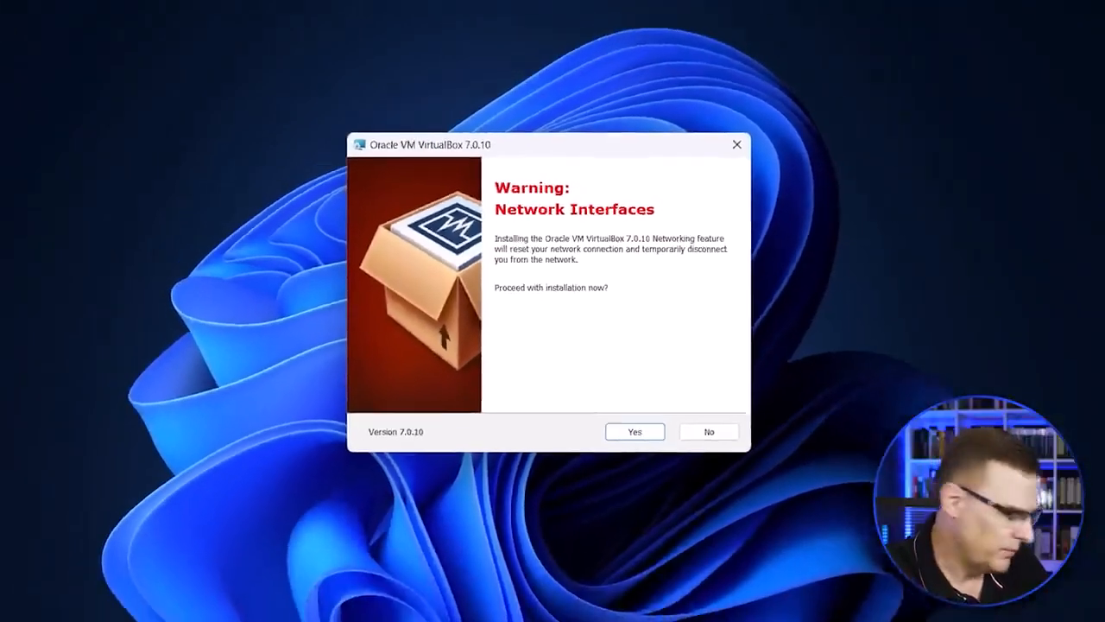
Step: Open the network adapter settings from Control Panel and examine the existing network connections before installing VirtualBox networking
left_click(497, 605)
type("control Panel")
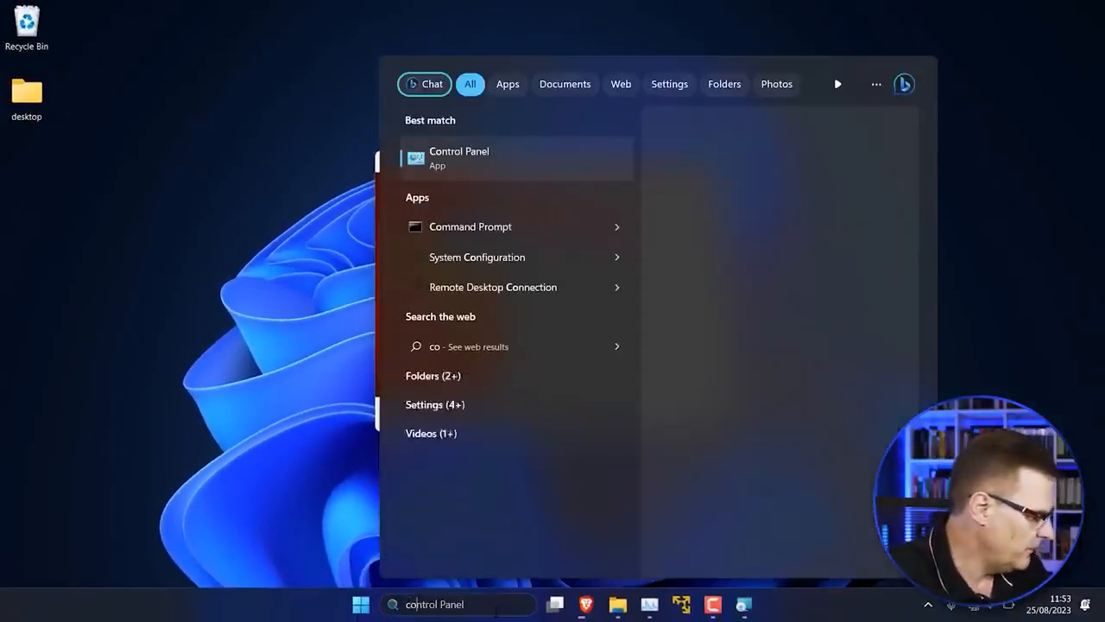
left_click(473, 161)
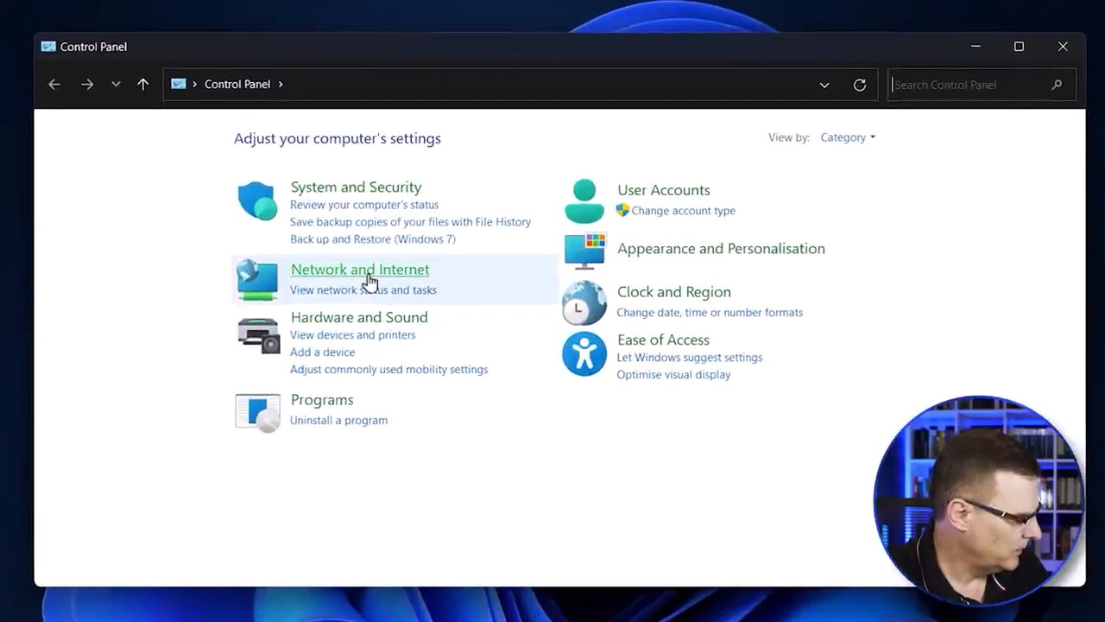
left_click(369, 275)
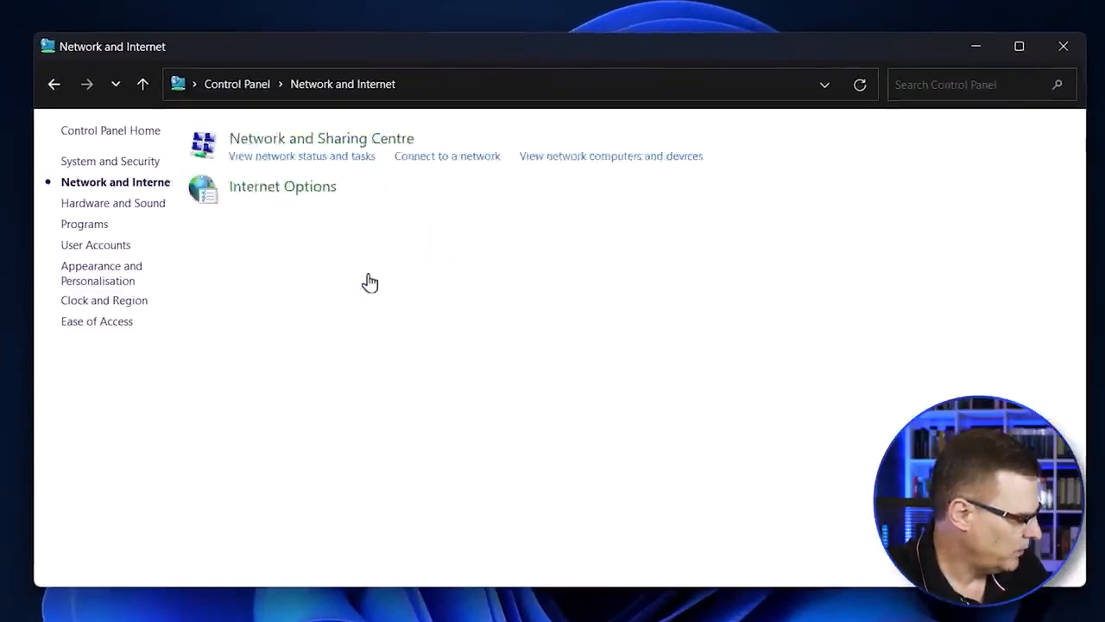
left_click(379, 148)
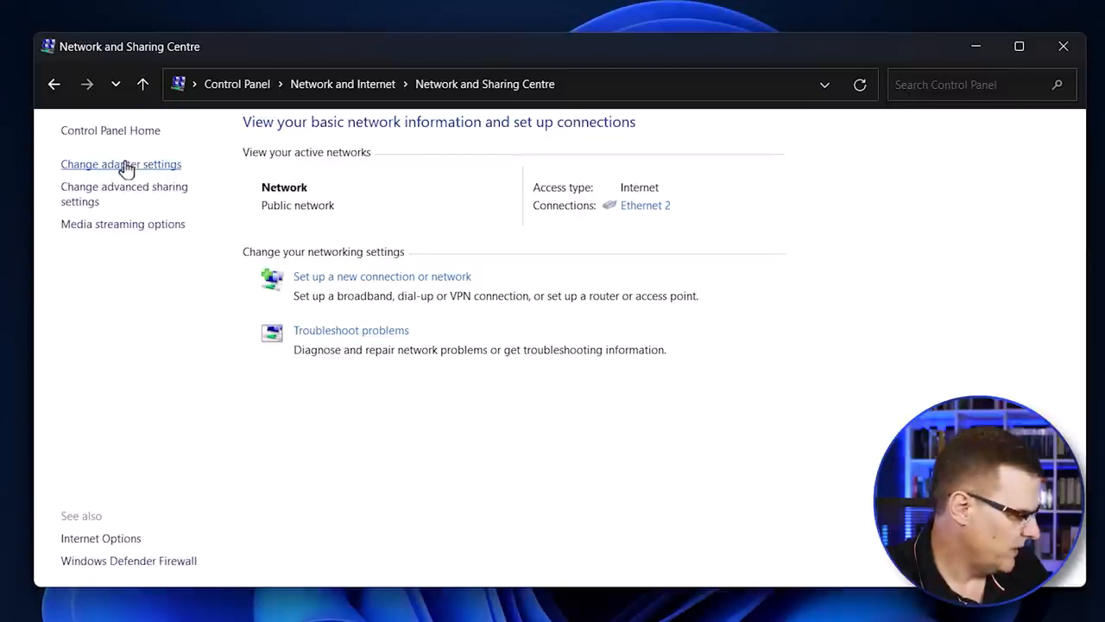
left_click(125, 166)
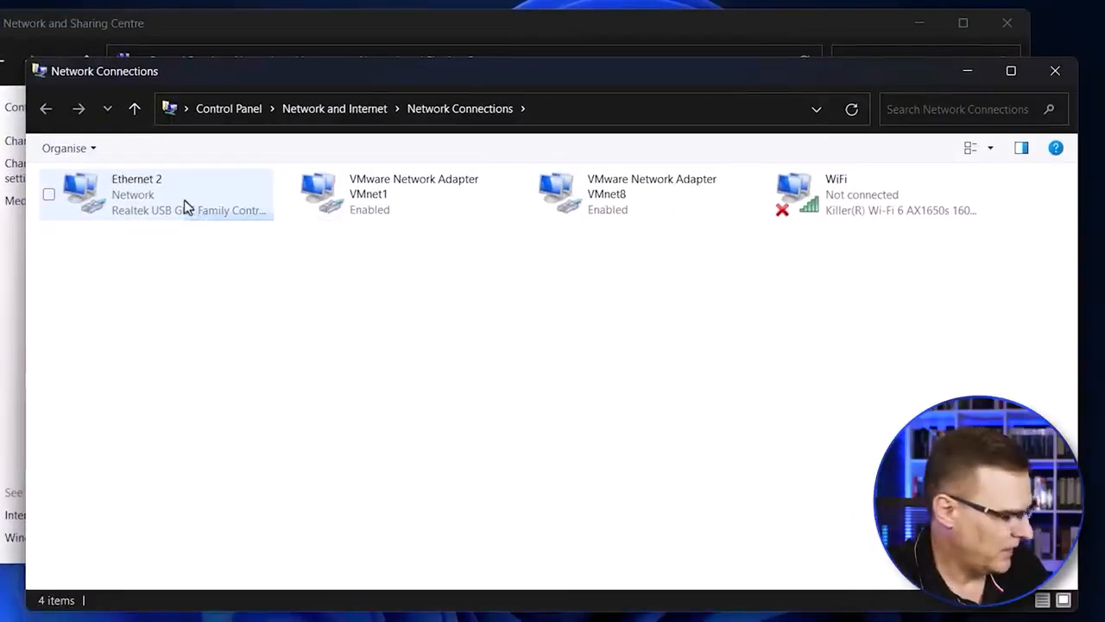
left_click(184, 208)
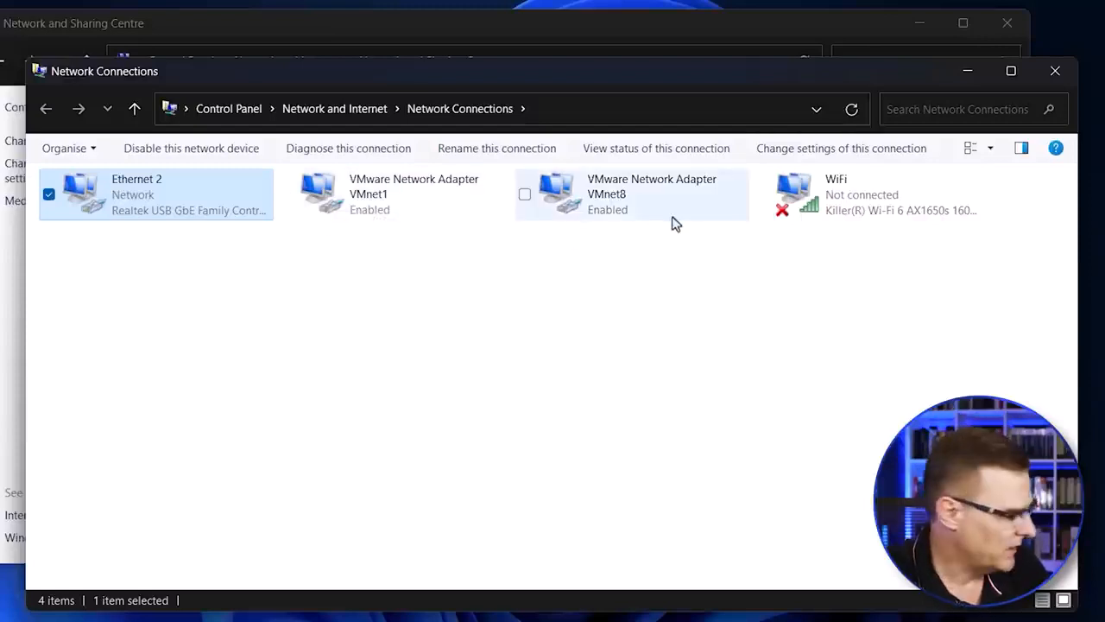
left_click_drag(720, 83, 768, 212)
left_click(921, 24)
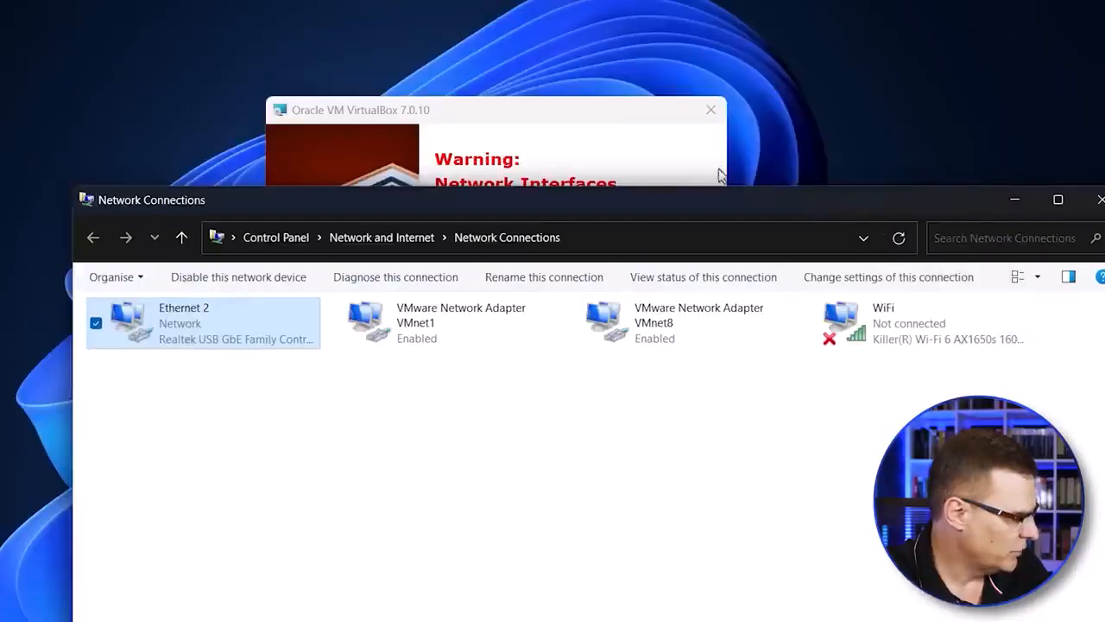
Step: Accept the network interfaces and missing Python dependencies warnings in VirtualBox 7.0.10 setup, and start the installation
left_click(617, 167)
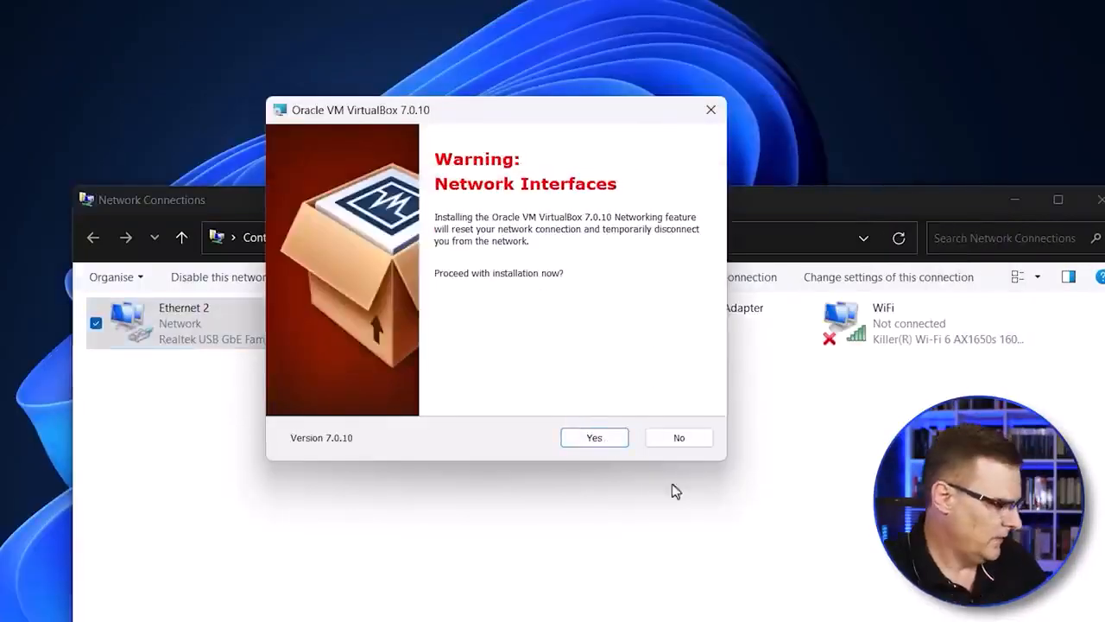
left_click(592, 440)
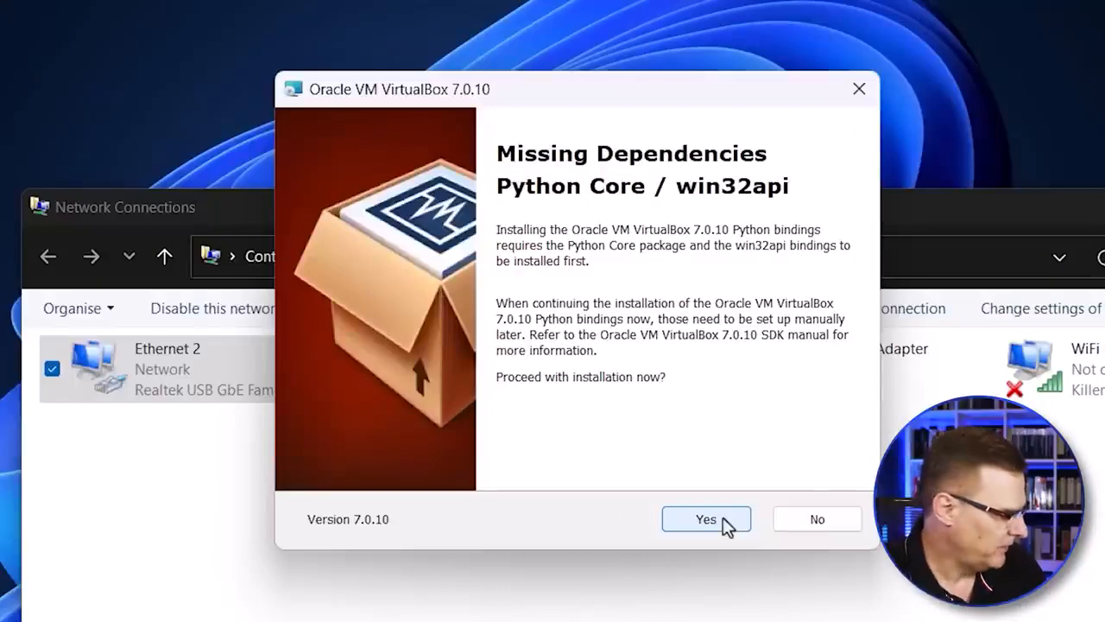
left_click(723, 519)
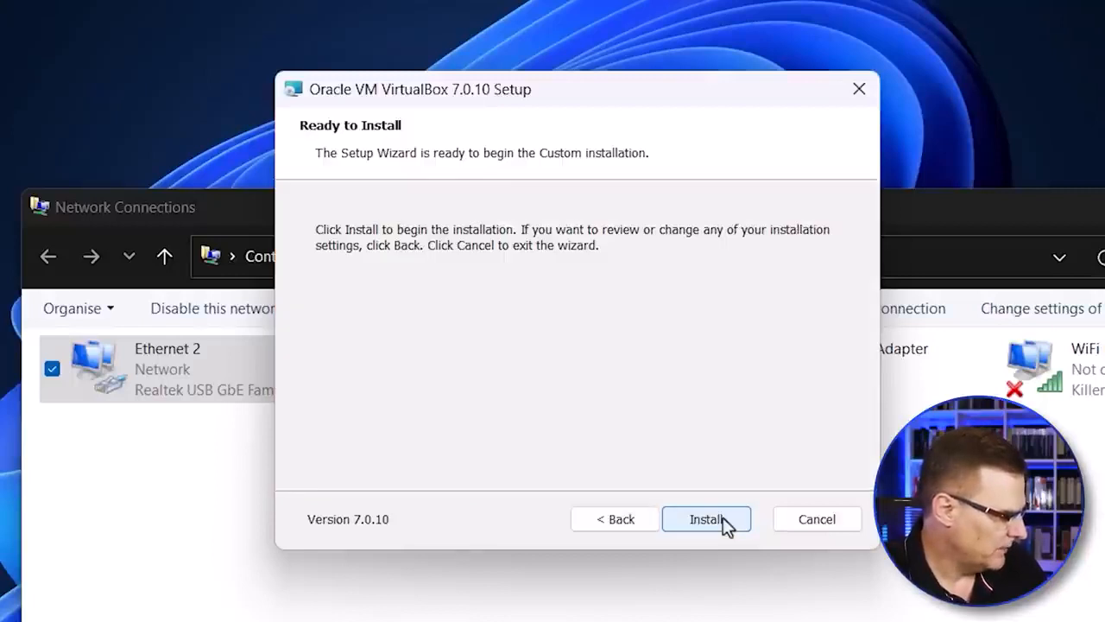
left_click(723, 518)
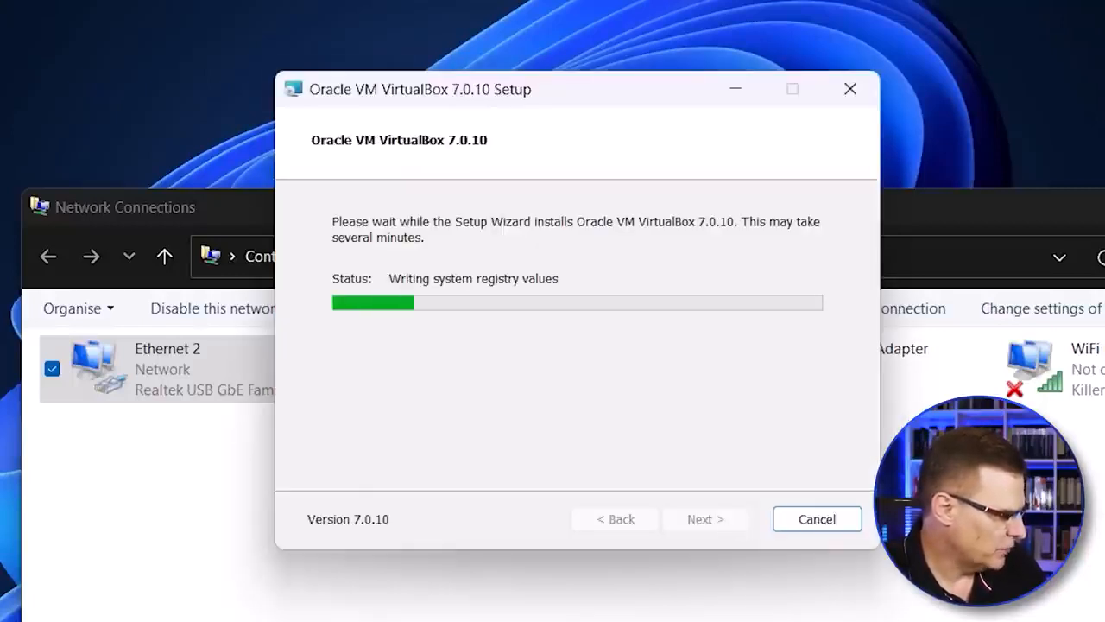
Step: Check the VirtualBox Host-Only Ethernet adapter in Network Connections, and finish the setup with VirtualBox set to start after installation
left_click(1098, 257)
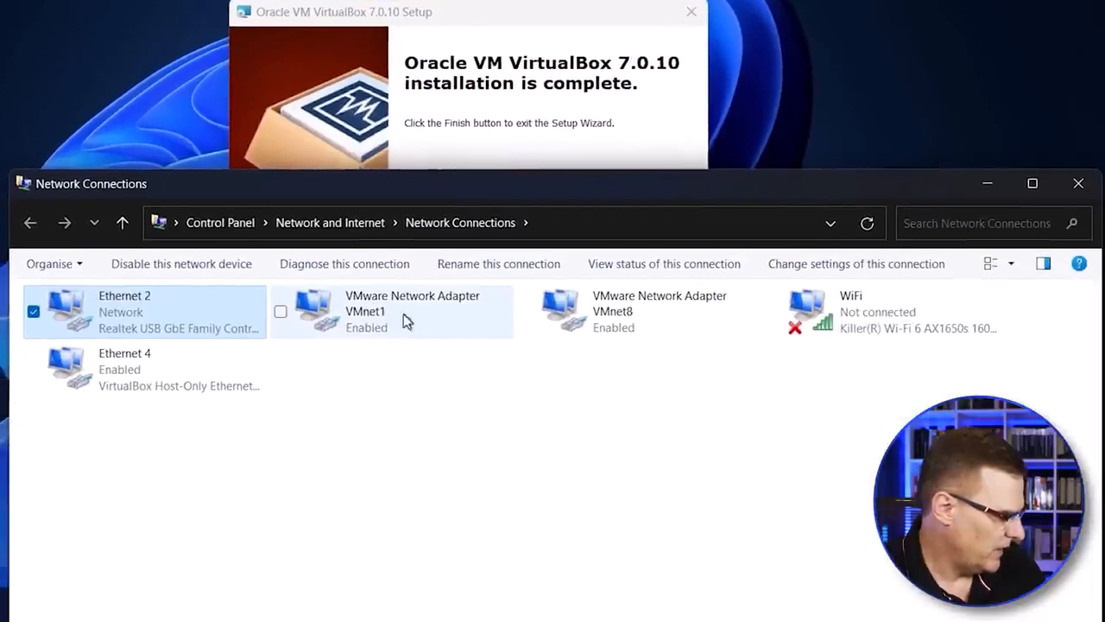
left_click(185, 385)
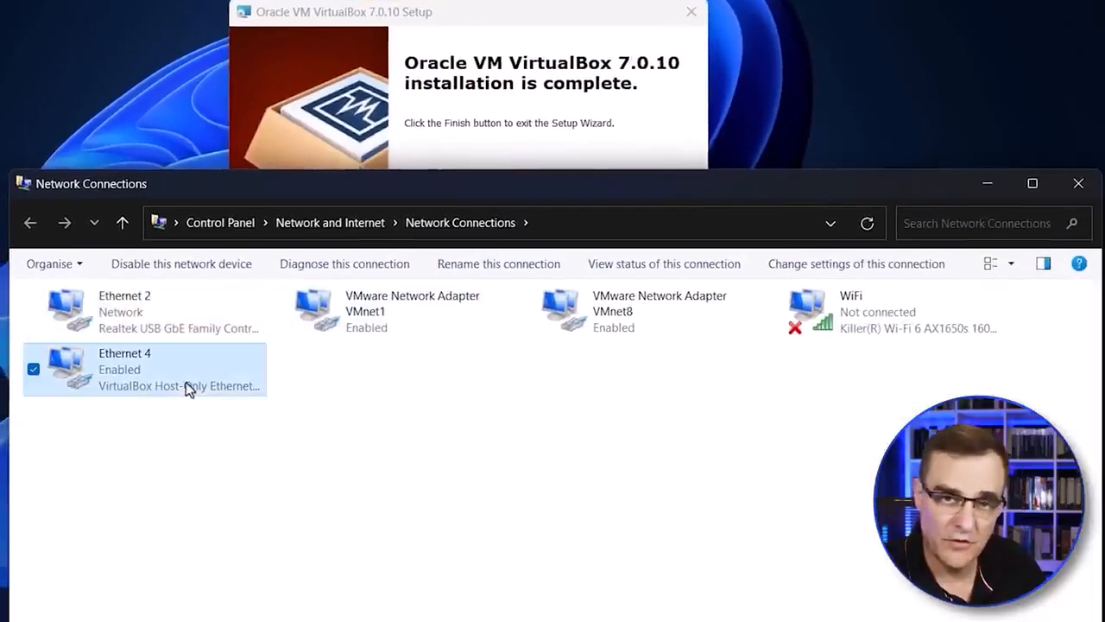
left_click(990, 184)
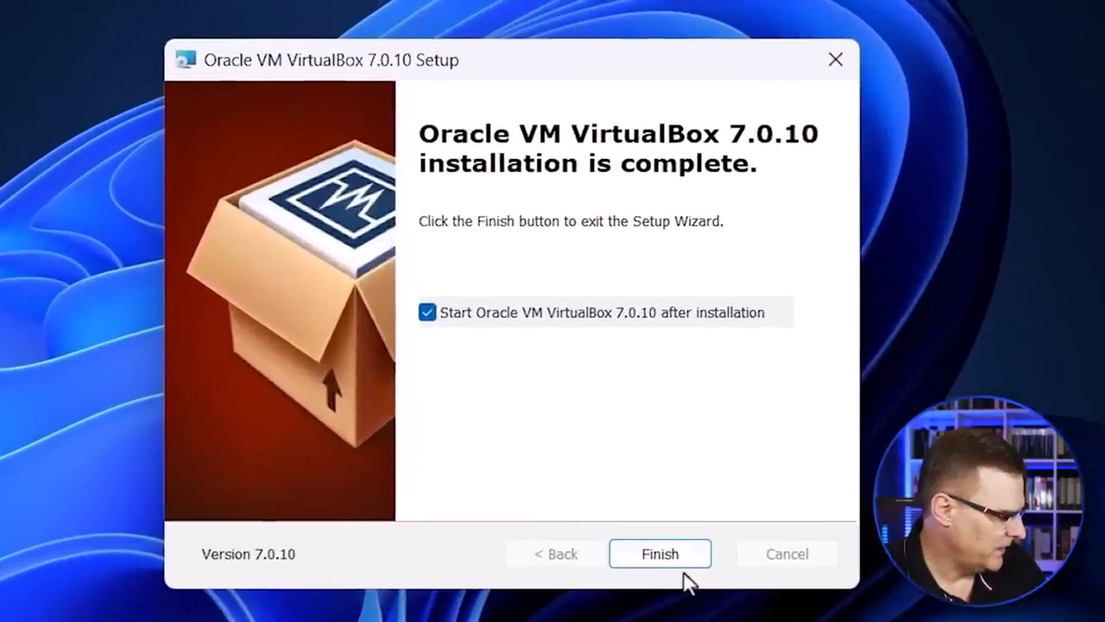
left_click(676, 554)
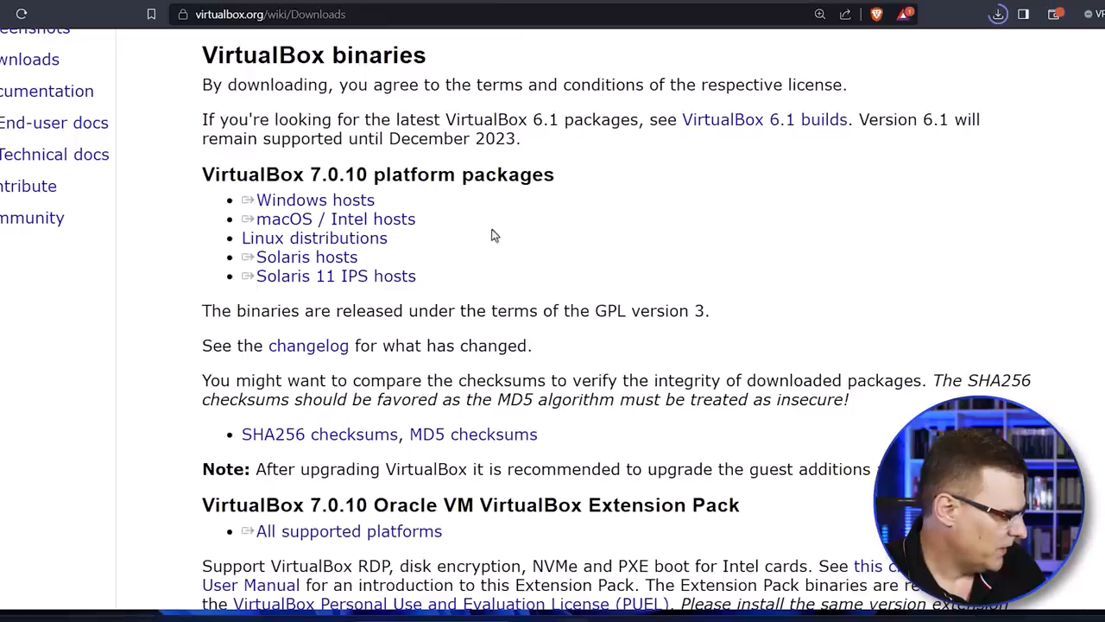
Step: Download the VirtualBox 7.0.10 Extension Pack for all supported platforms from virtualbox.org and save it to Downloads
scroll(387, 311, "down", 3)
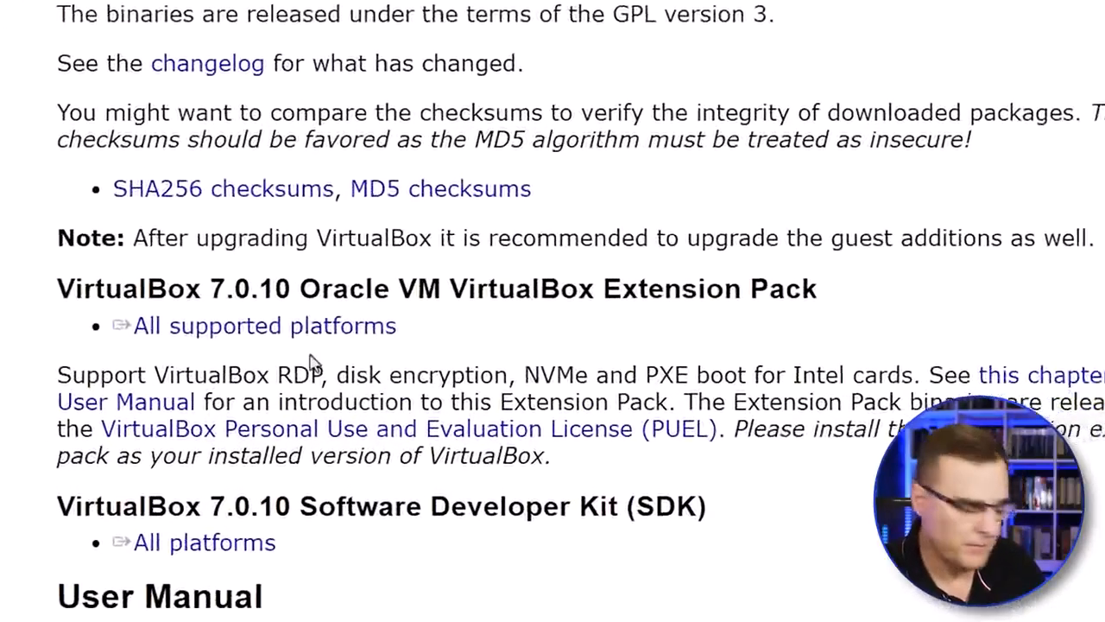
left_click_drag(129, 368, 977, 360)
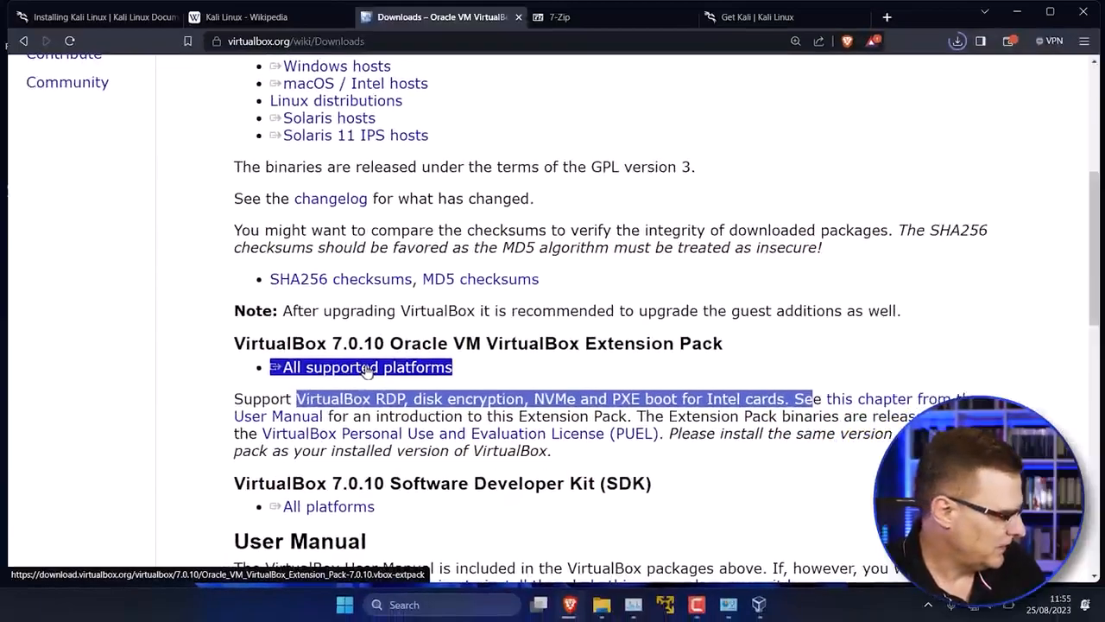
left_click(366, 370)
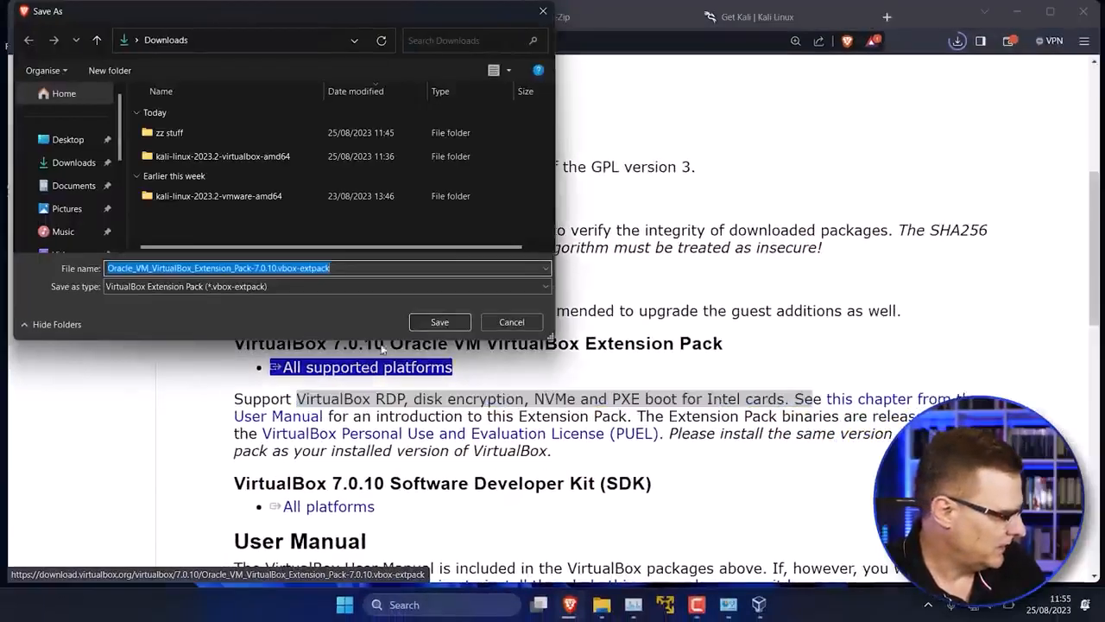
left_click(440, 322)
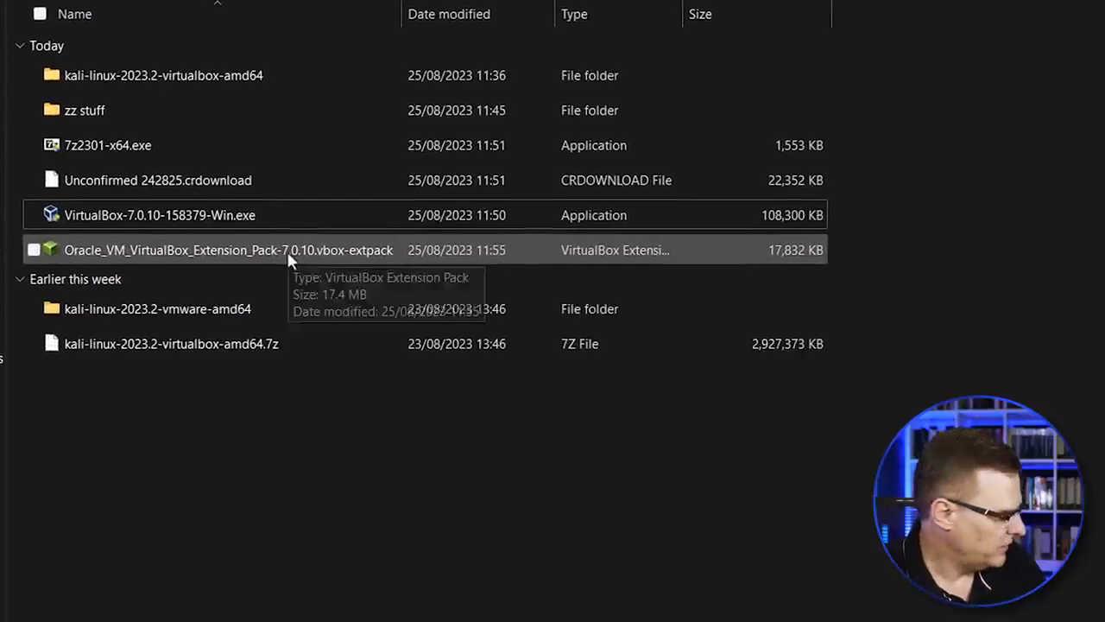
Step: Reinstall the VirtualBox 7.0.10 Extension Pack from the downloaded file, agree to its licence, and close VirtualBox Manager
left_click(289, 251)
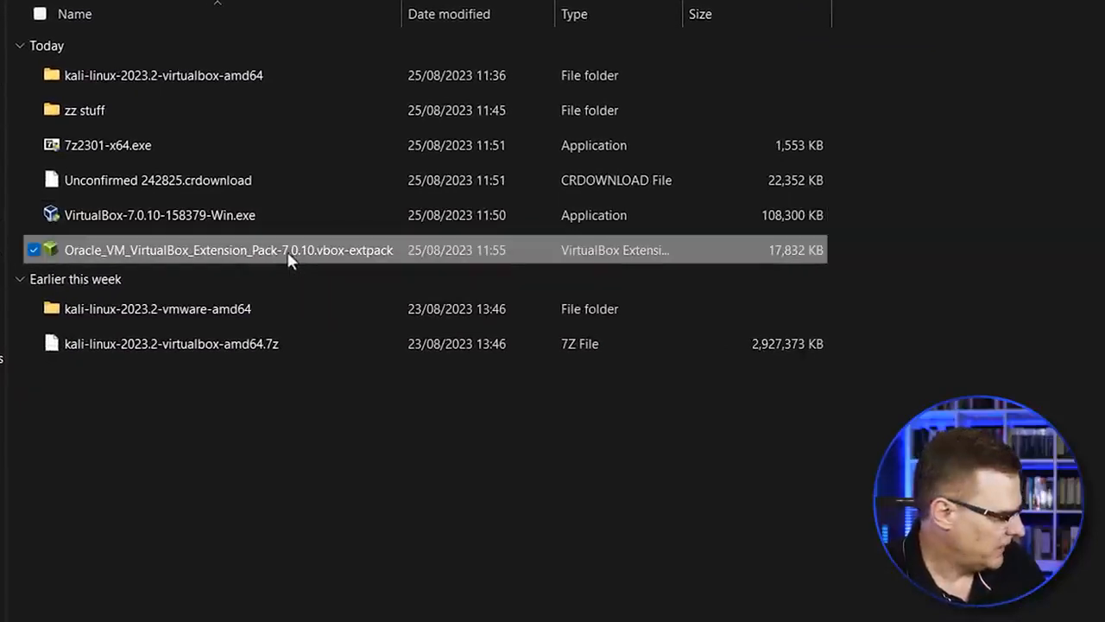
double_click(292, 250)
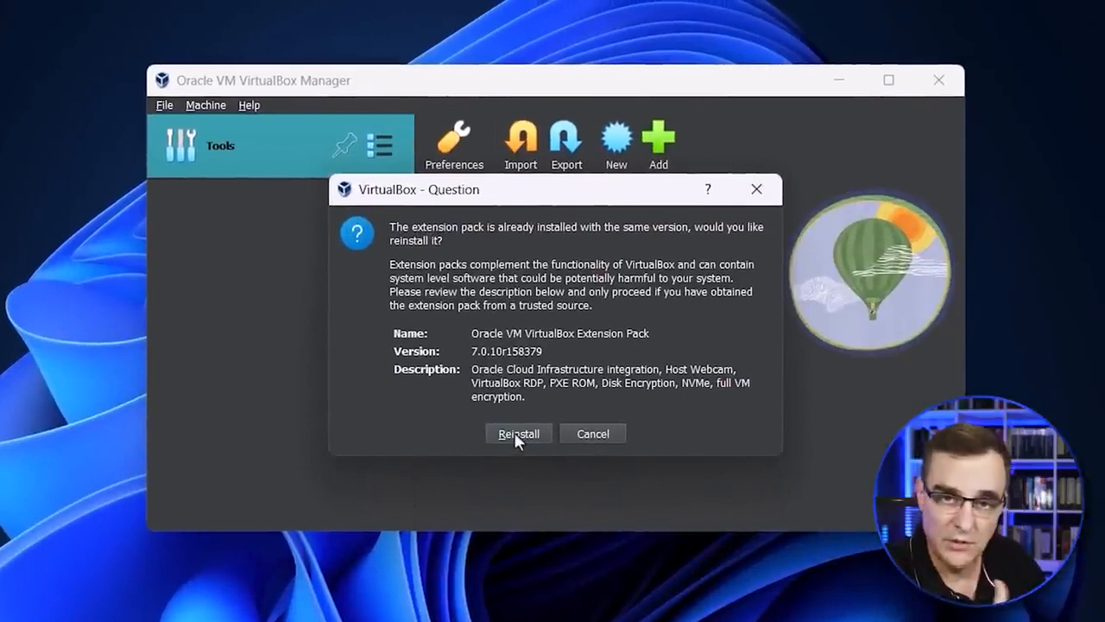
left_click(515, 436)
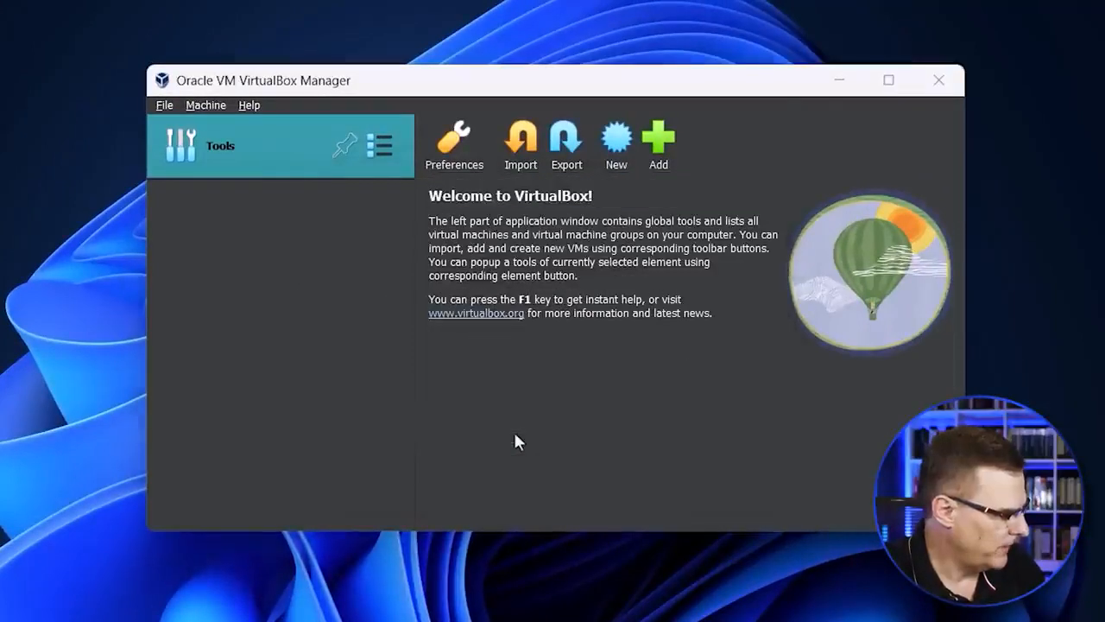
left_click_drag(795, 167, 796, 454)
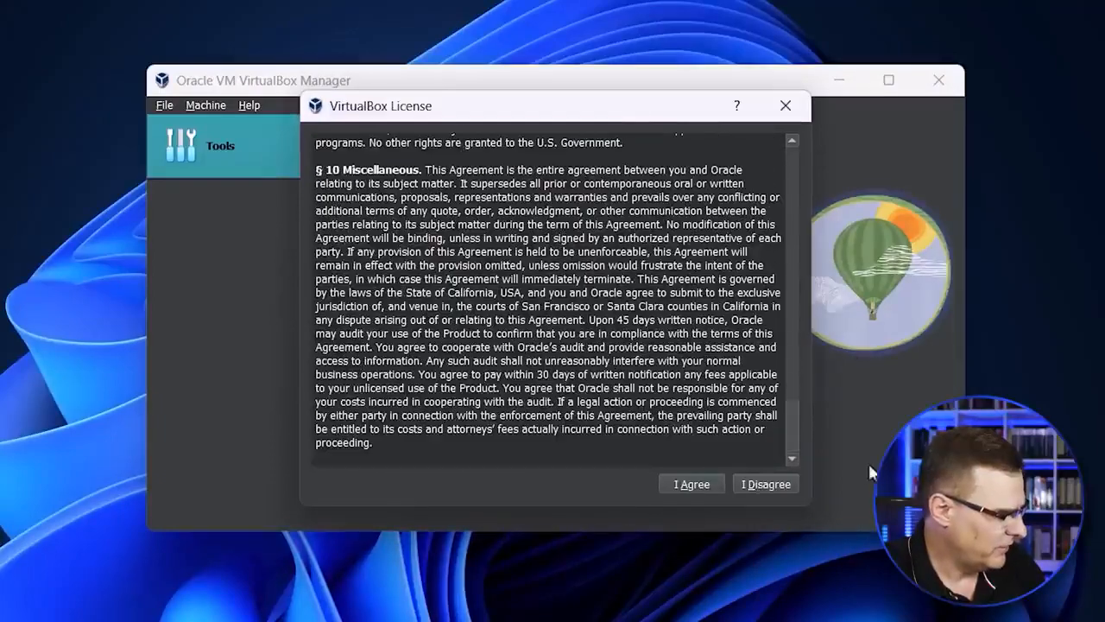
left_click(686, 484)
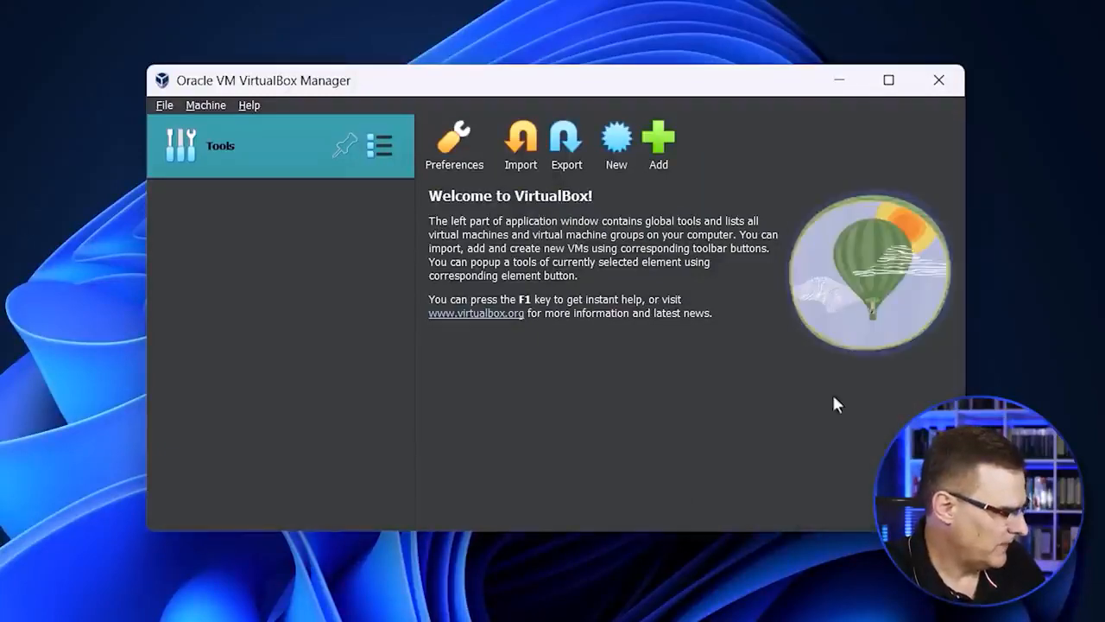
left_click(938, 79)
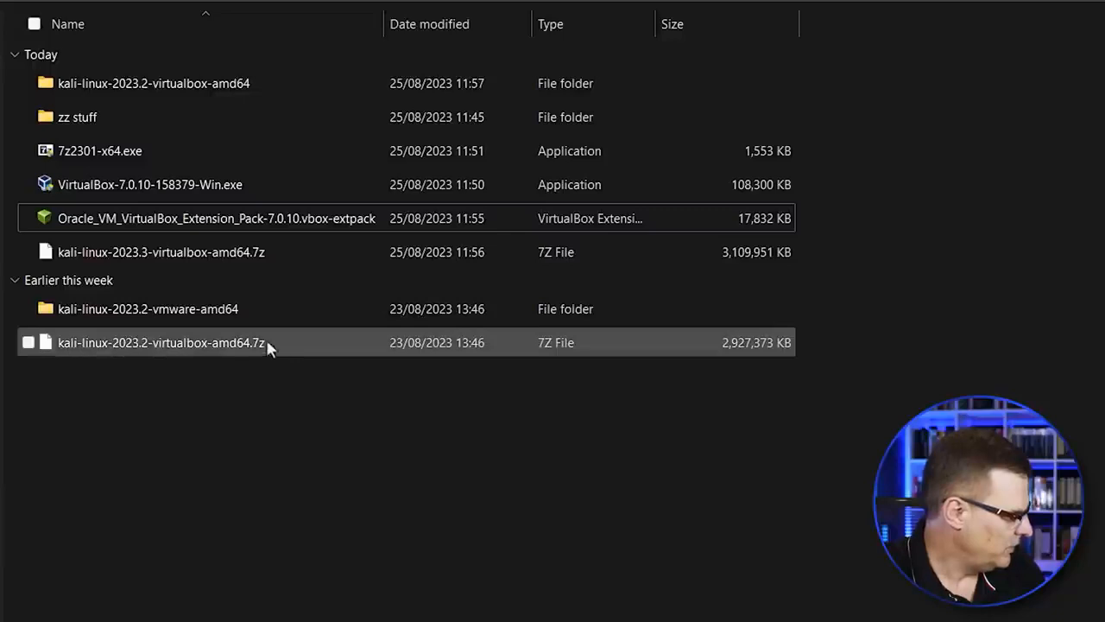
Step: Run 7z2301-x64.exe from Downloads, allow the unverified app, and install 7-Zip 23.01 to C:\Program Files\7-Zip\
left_click(135, 153)
double_click(135, 154)
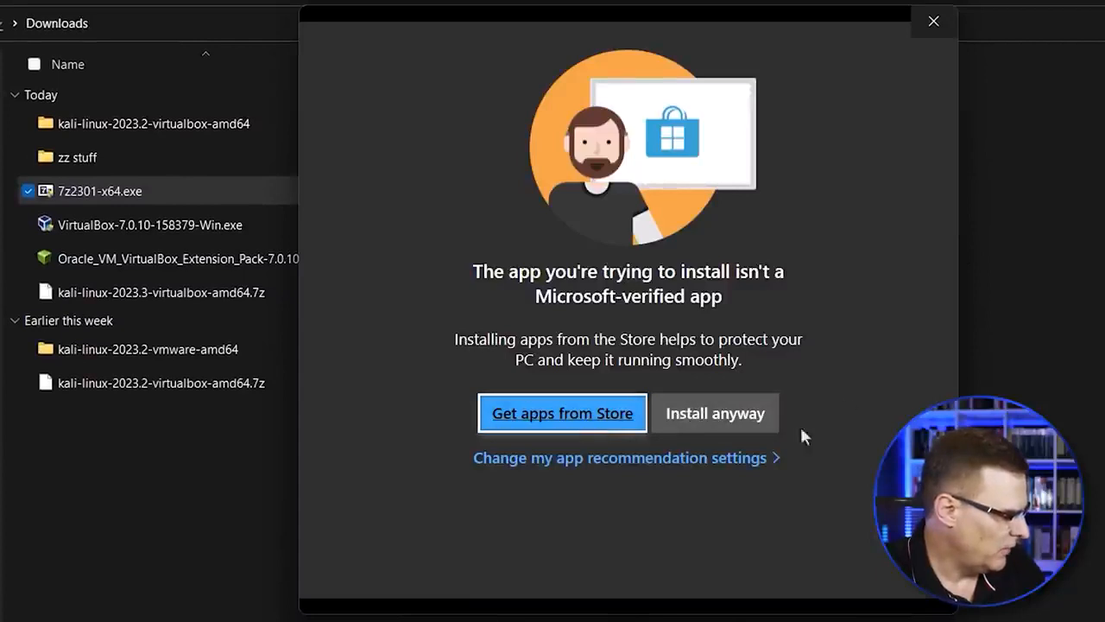
left_click(734, 419)
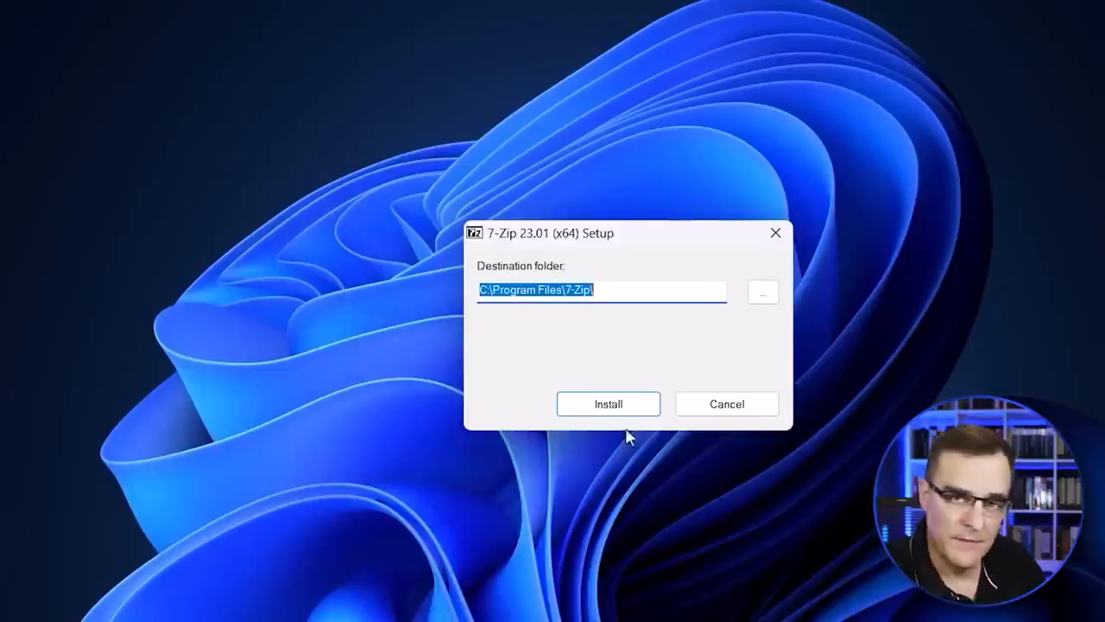
left_click(616, 412)
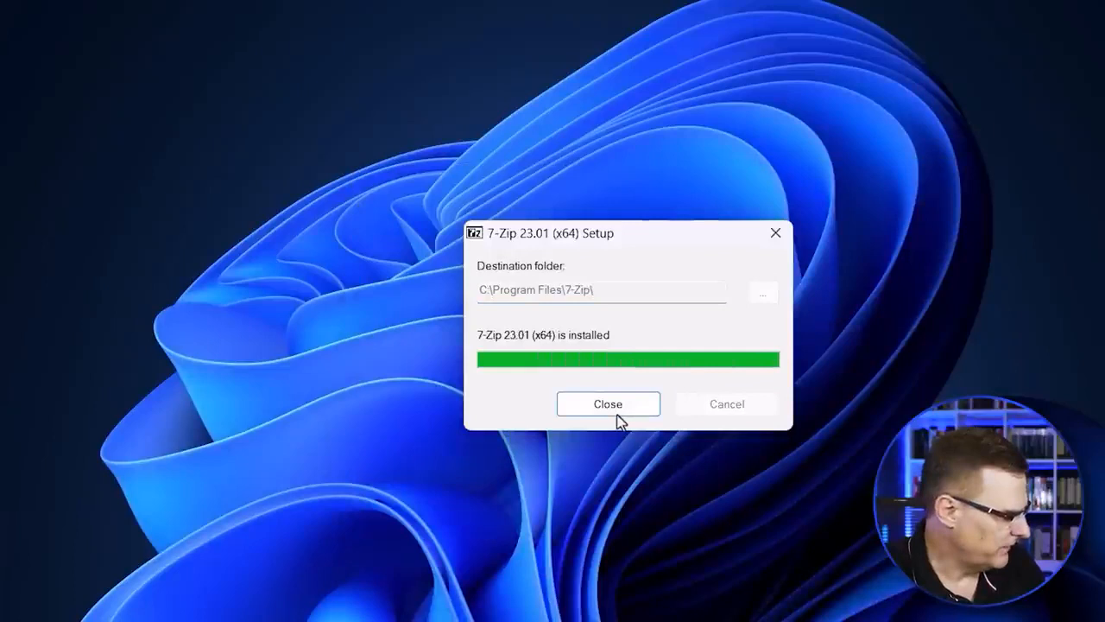
left_click(608, 404)
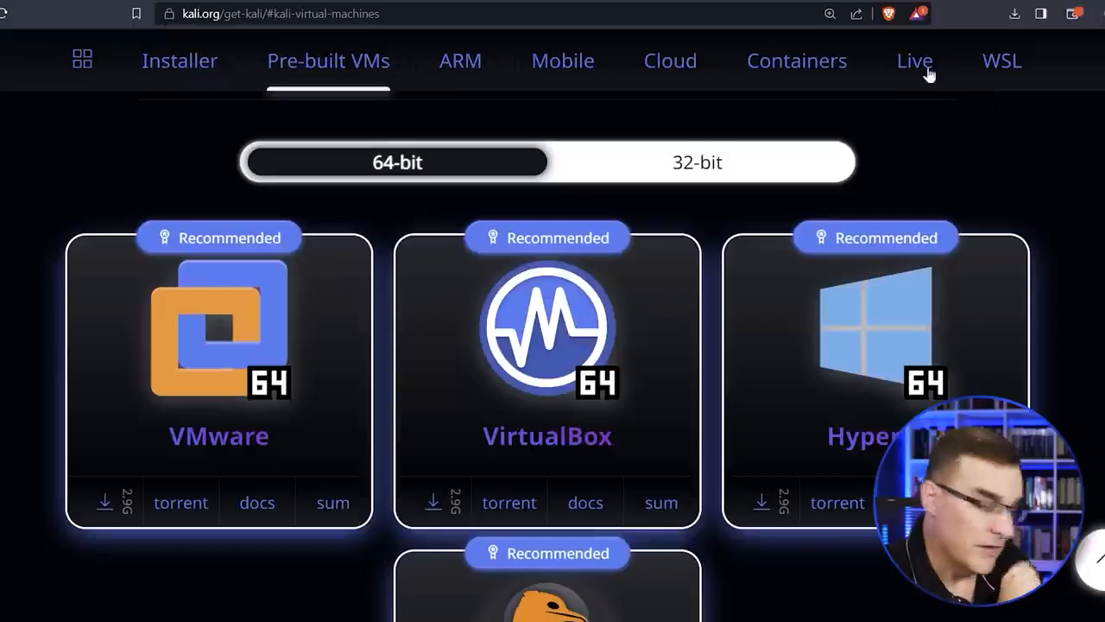
Step: Download the recommended 64-bit Kali installer image for offline installation, kali-linux-2023.3-installer-amd64.iso, from kali.org to Downloads
left_click(1013, 15)
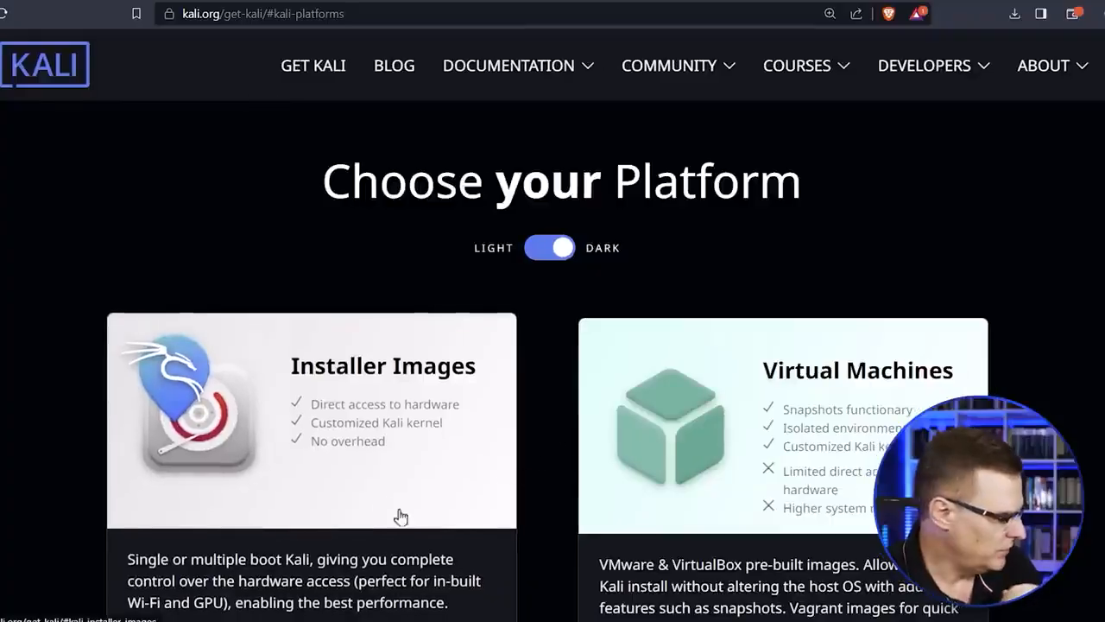
left_click(378, 455)
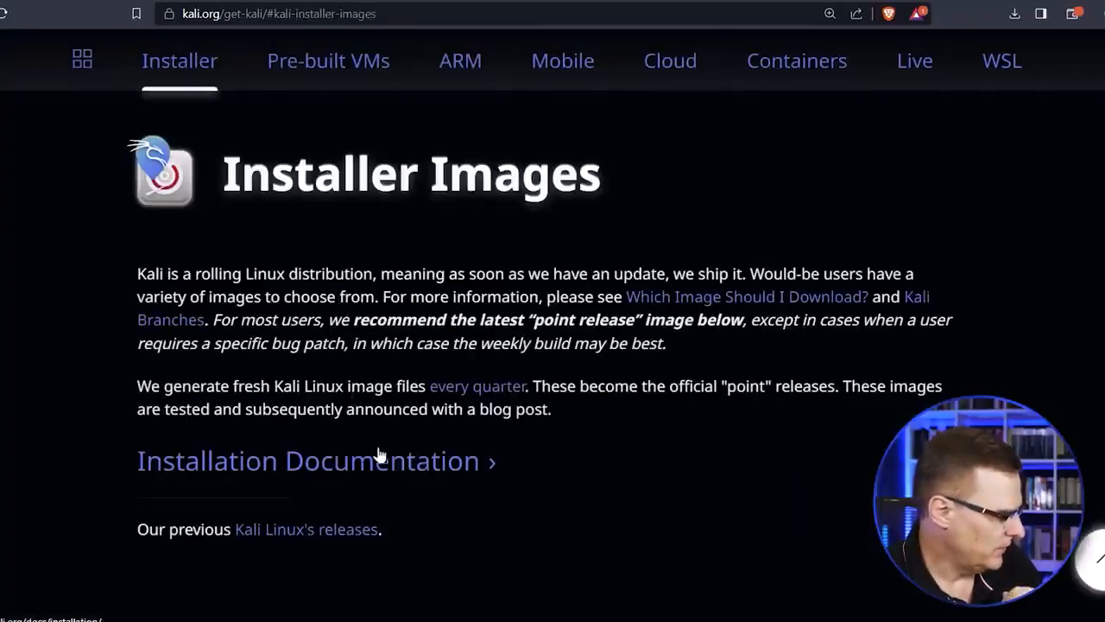
scroll(395, 462, "down", 8)
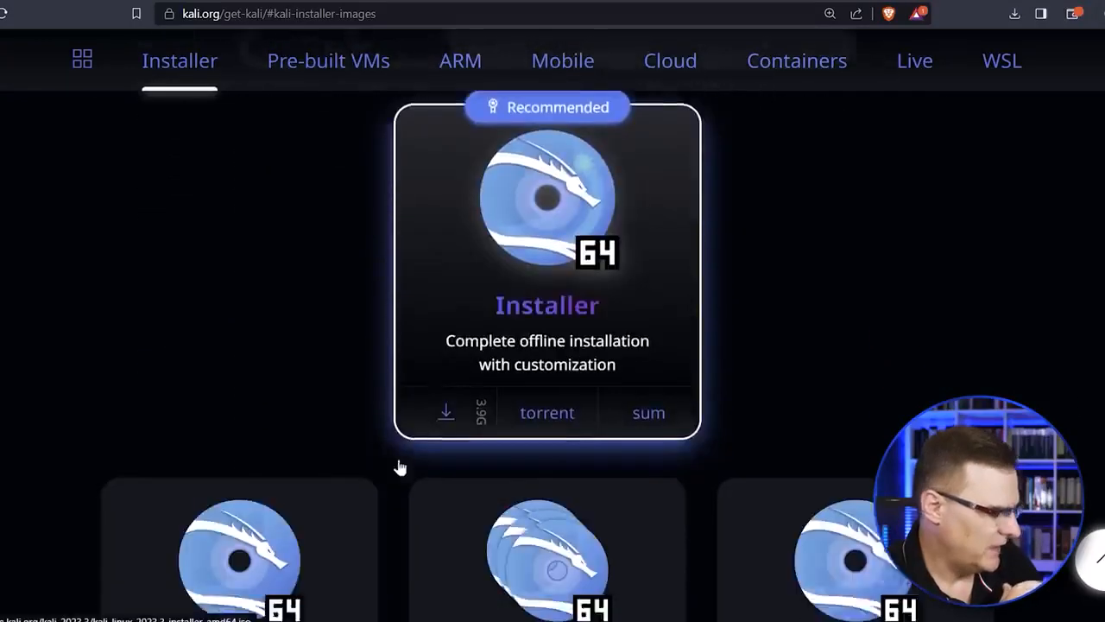
scroll(414, 445, "up", 1)
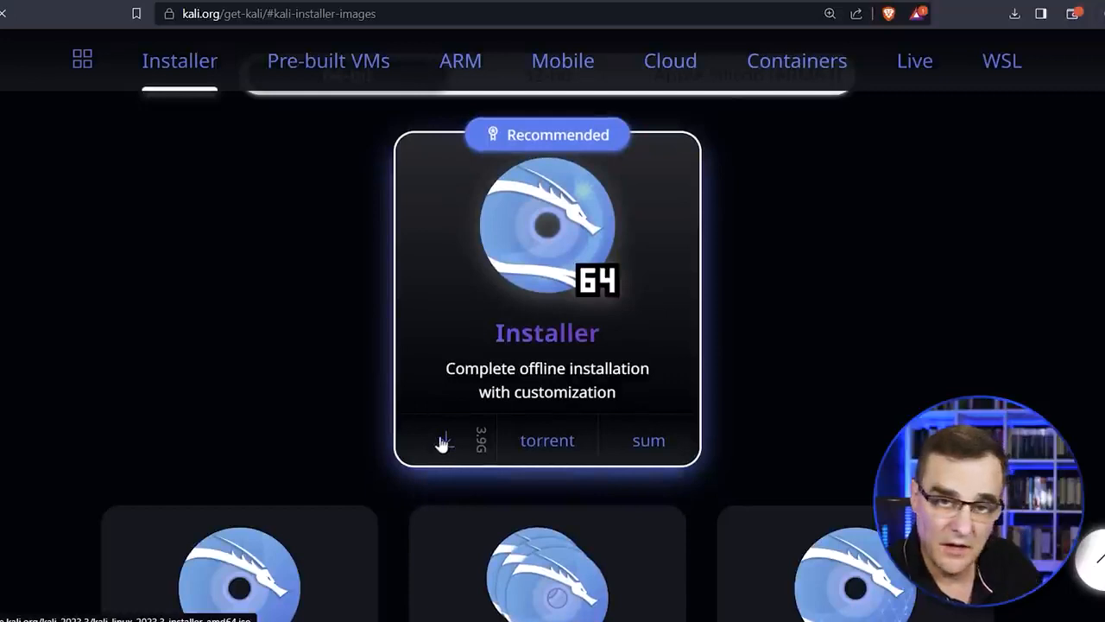
left_click(442, 442)
left_click(436, 341)
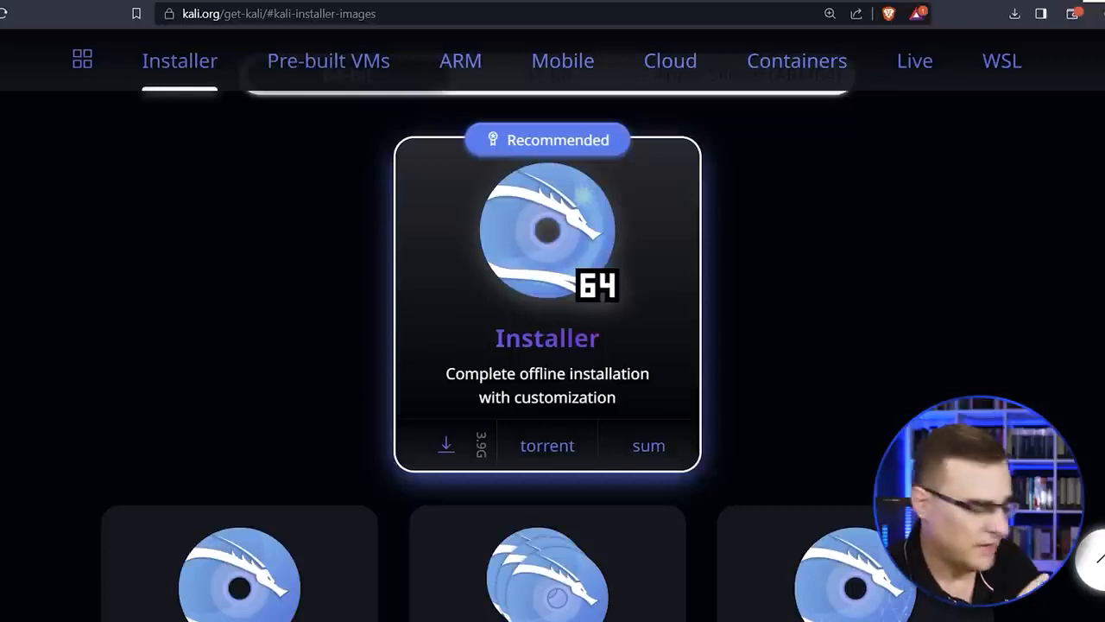
left_click(1016, 15)
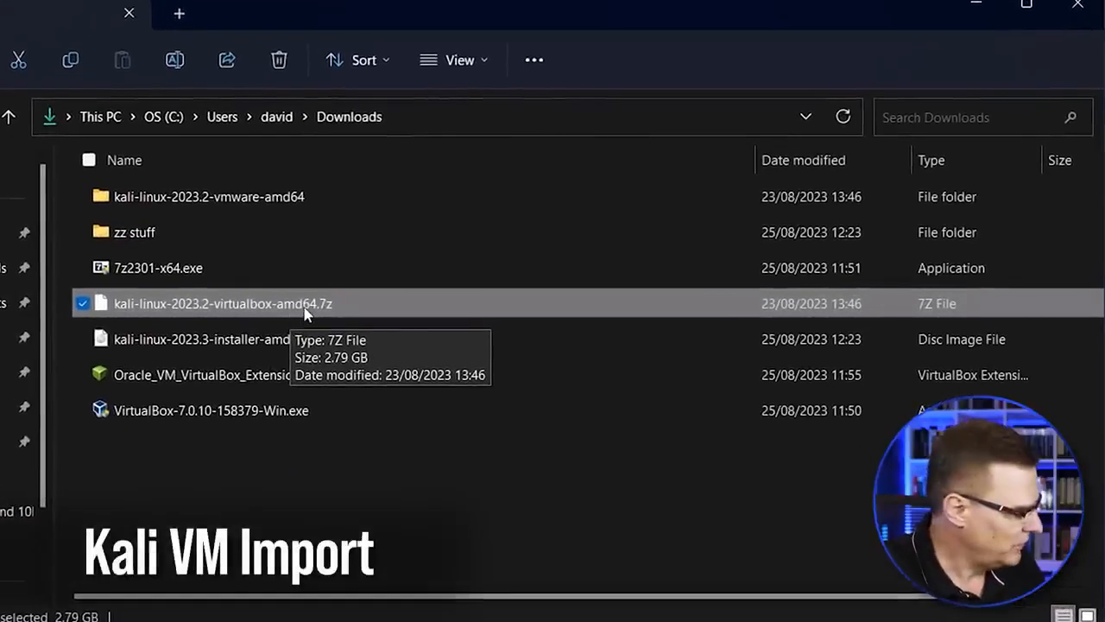
Step: Extract kali-linux-2023.2-virtualbox-amd64.7z in Downloads with 7-Zip into a folder of the same name and open that folder
right_click(304, 312)
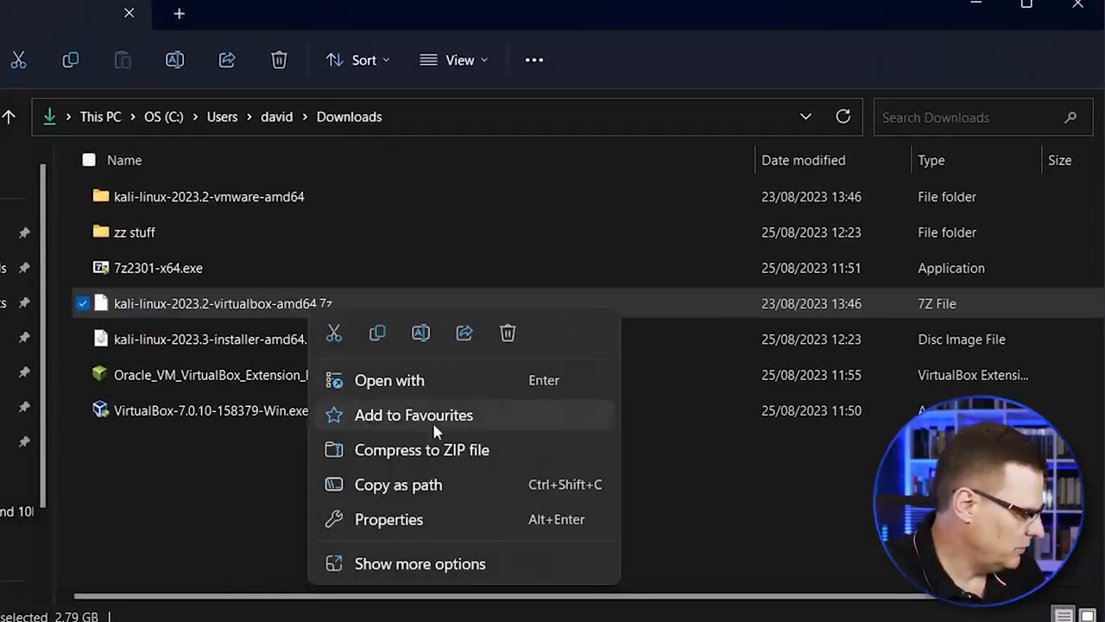
left_click(421, 561)
mouse_move(588, 211)
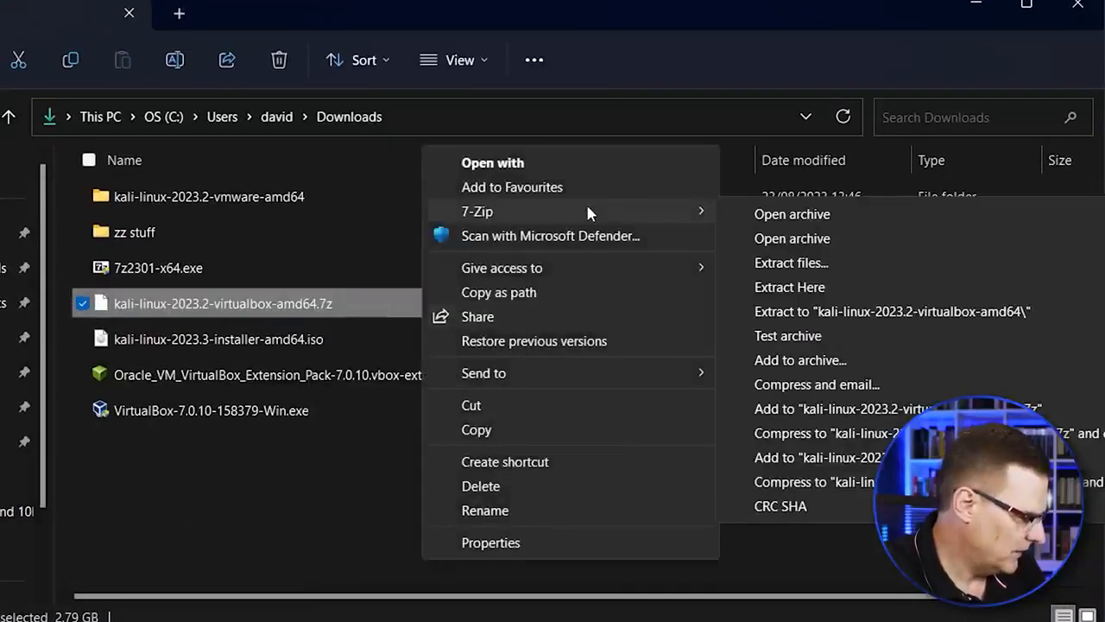
left_click(887, 313)
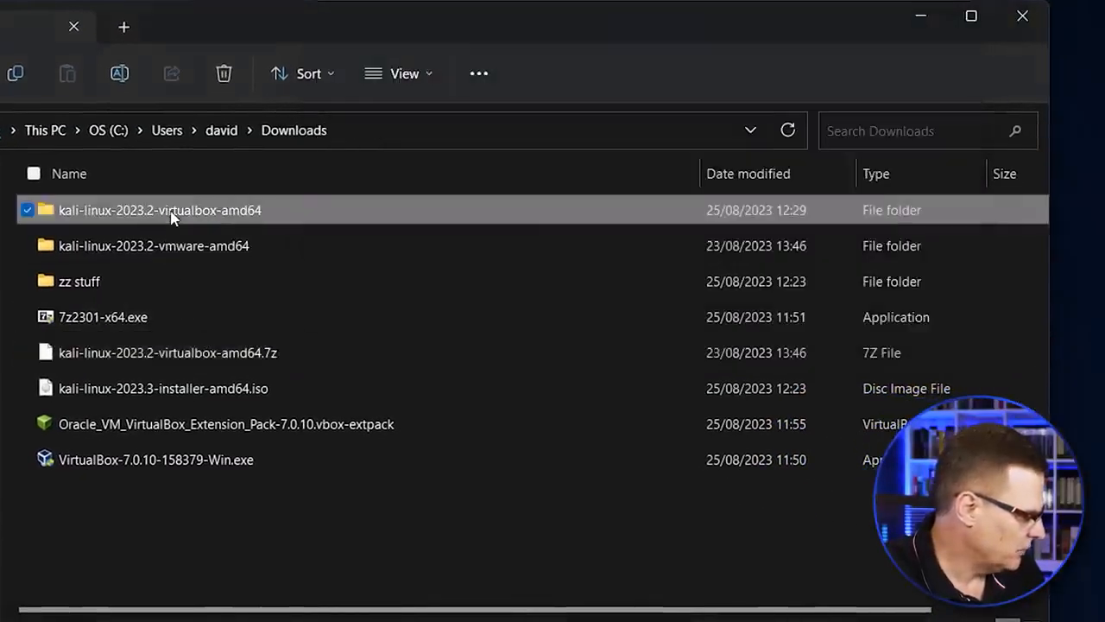
double_click(171, 217)
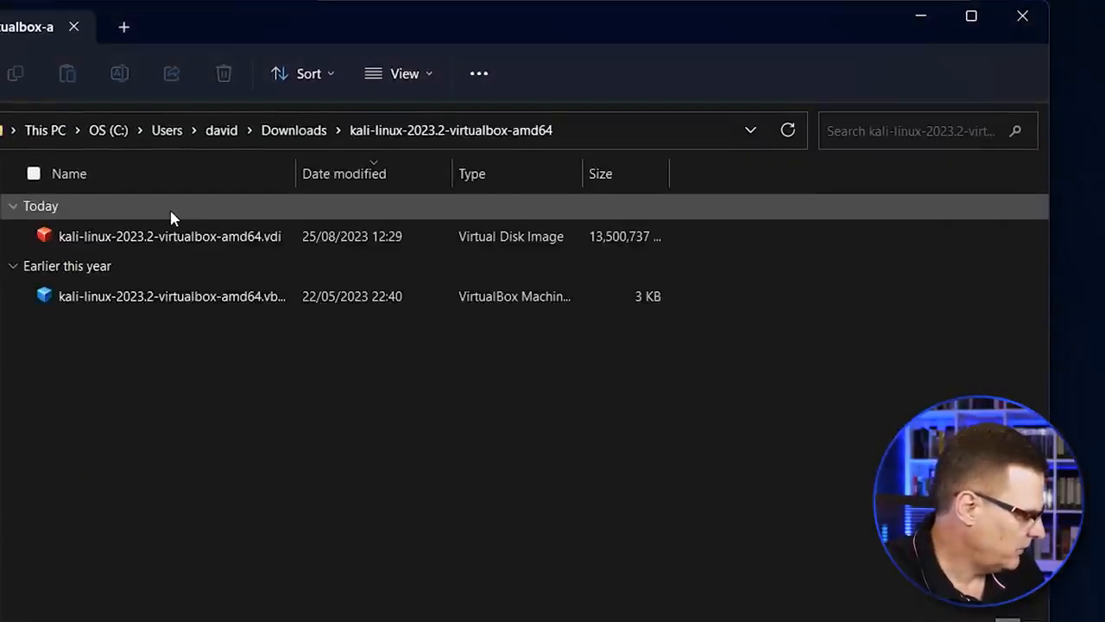
Step: Switch to VirtualBox Manager and add the virtual machine file kali-linux-2023.2-virtualbox-amd64.vbox from its extracted folder in Downloads
left_click(682, 618)
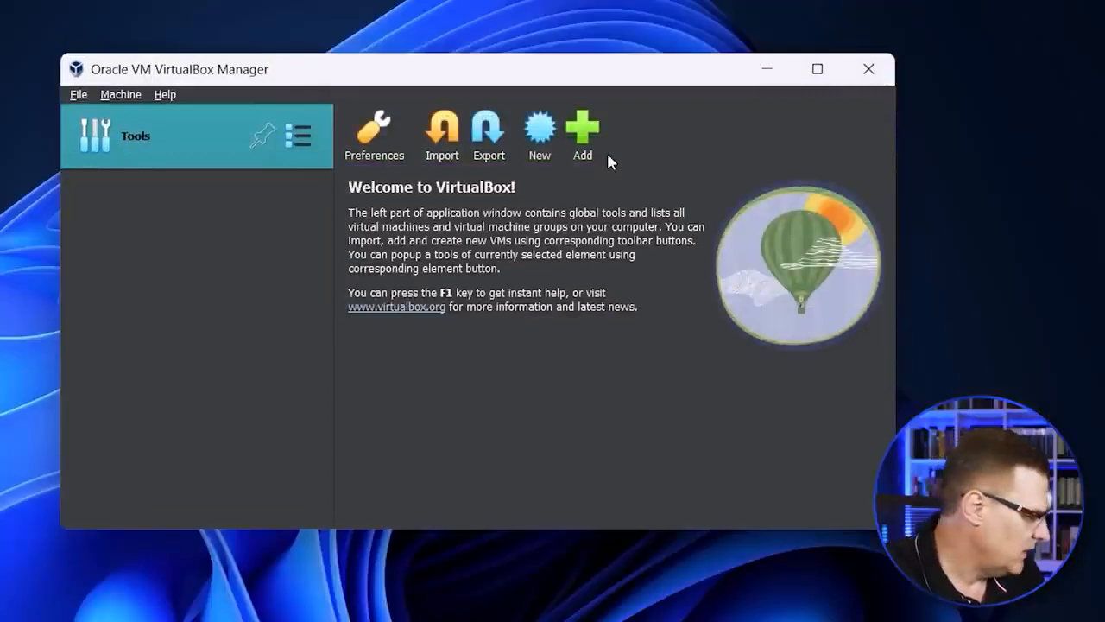
left_click(594, 140)
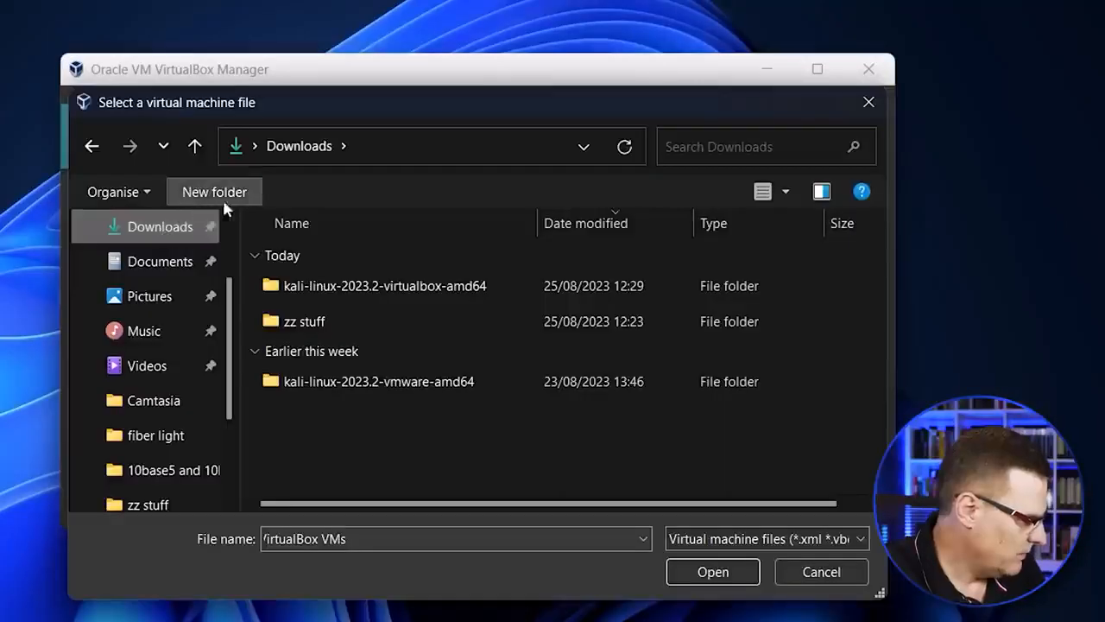
double_click(399, 288)
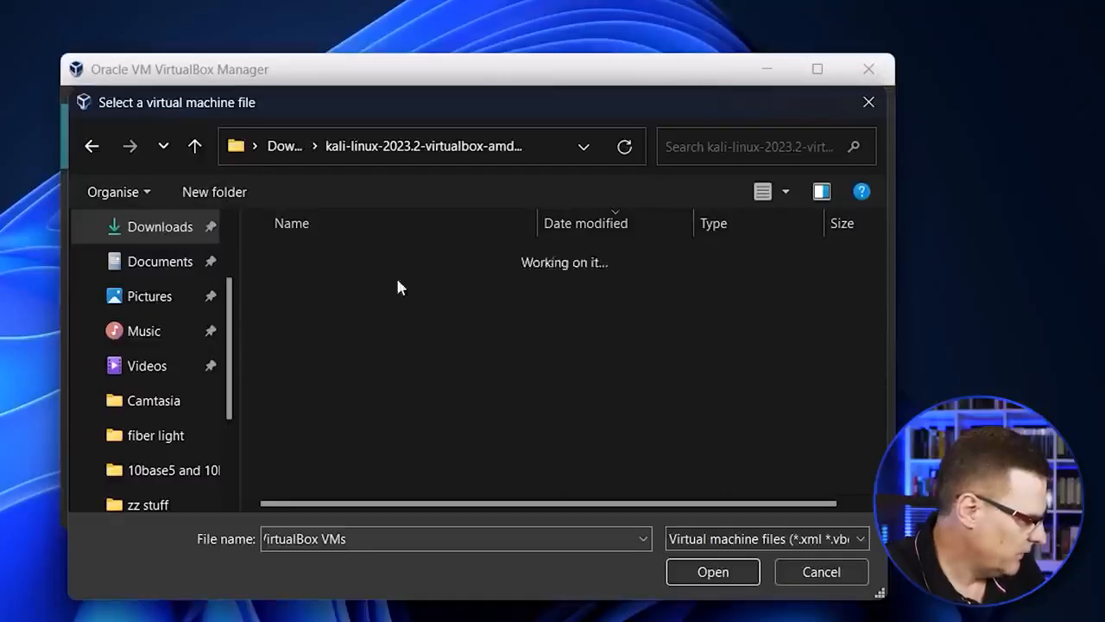
left_click(382, 292)
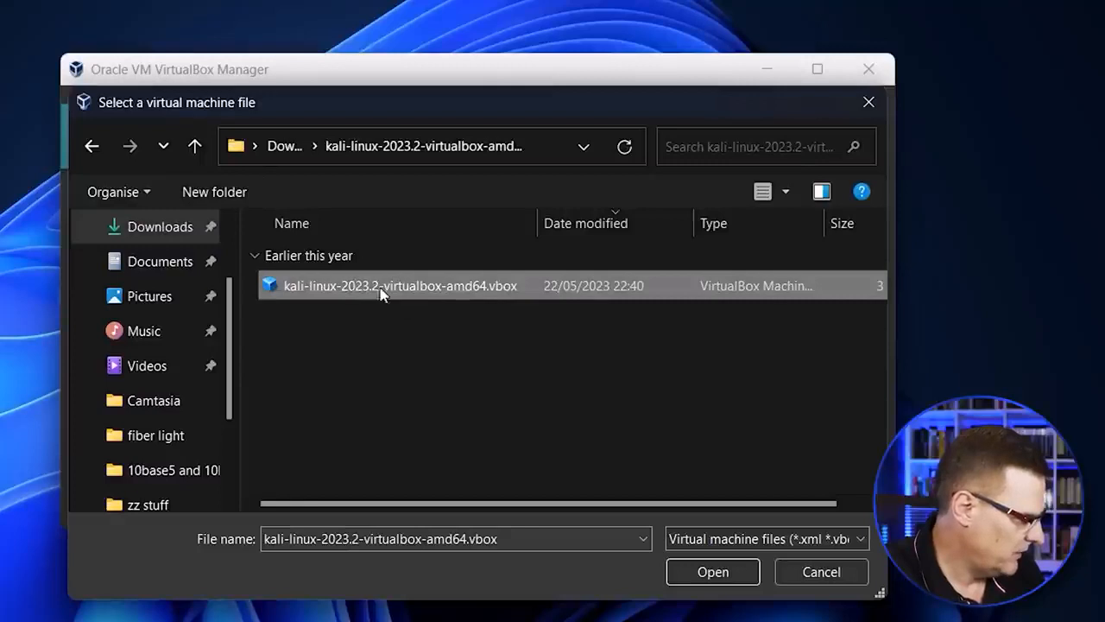
left_click(713, 572)
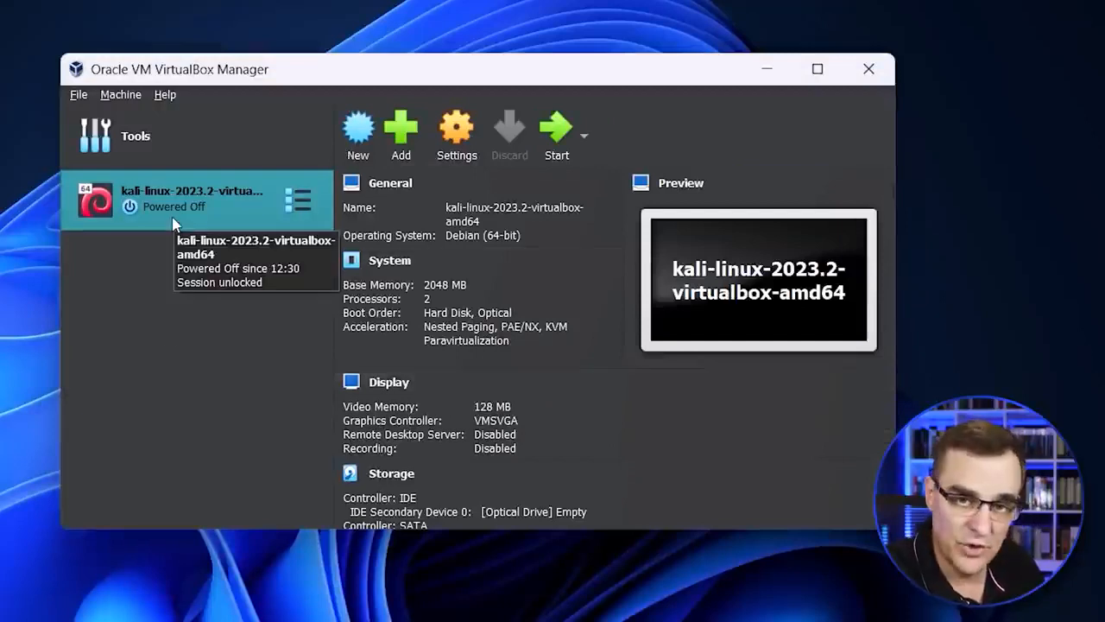
Step: In the Kali virtual machine's system settings, set the processors to 4 and the base memory to 4098 MB, and save
left_click(457, 132)
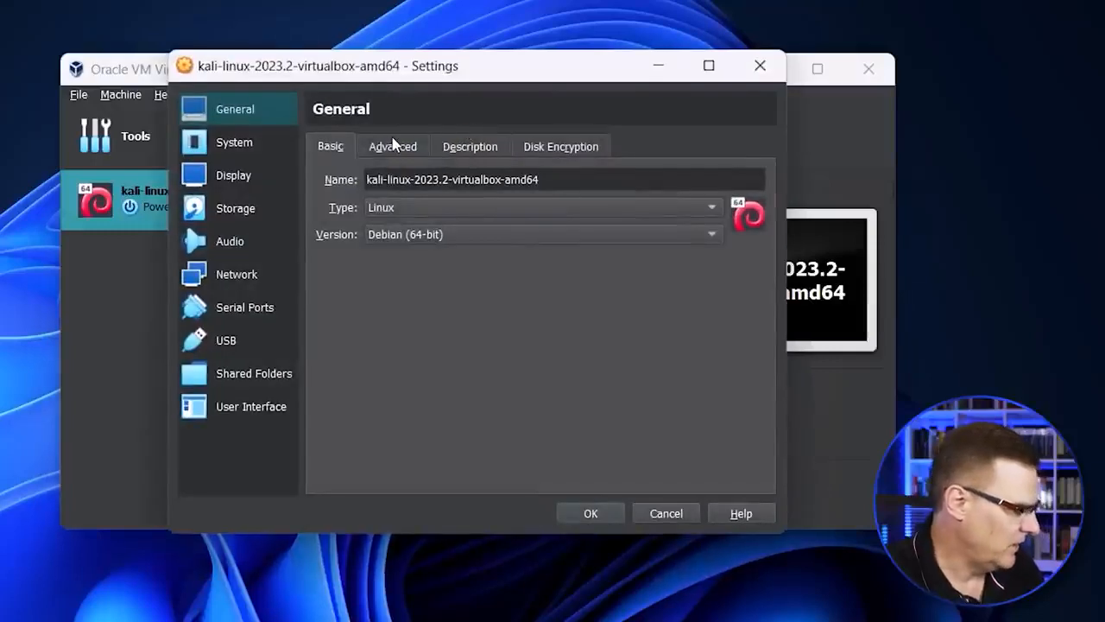
left_click(222, 149)
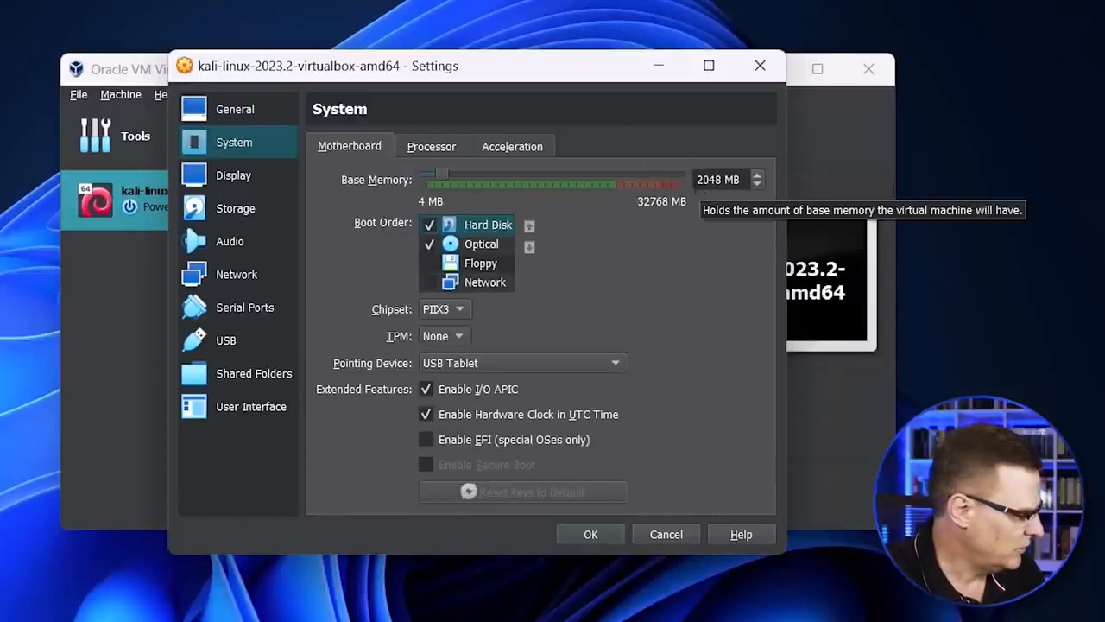
left_click(417, 149)
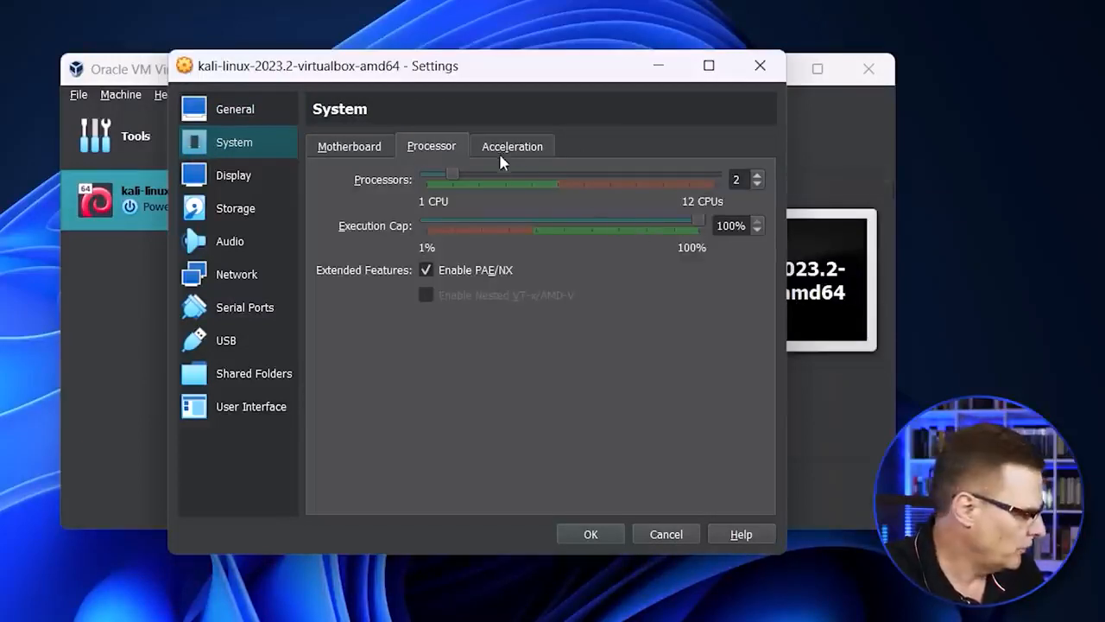
left_click(235, 210)
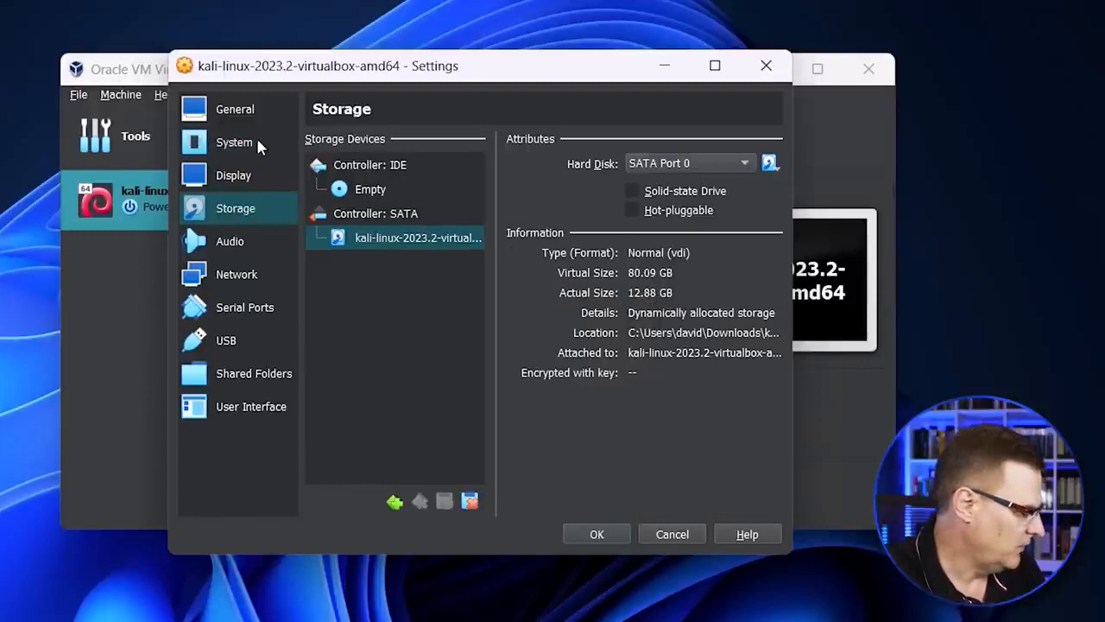
left_click(235, 143)
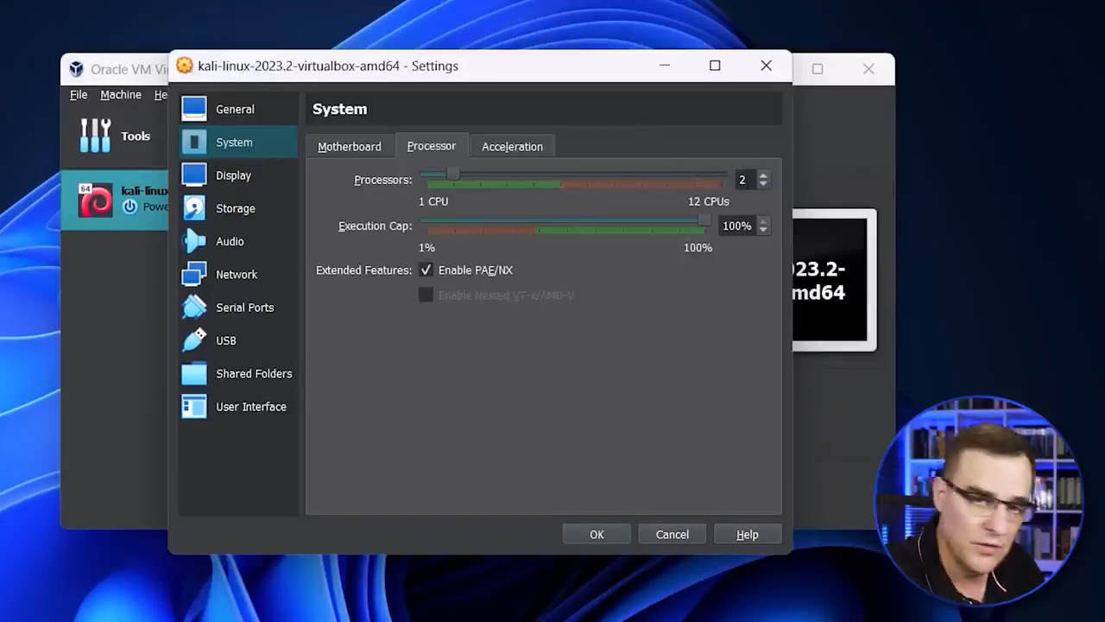
type("4")
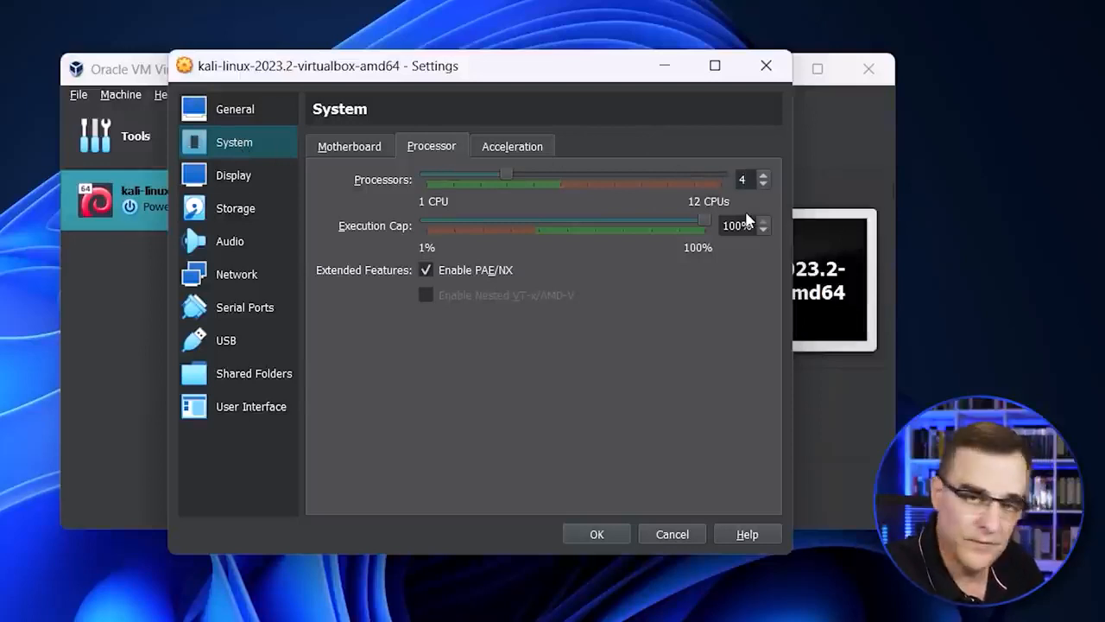
left_click(371, 147)
left_click_drag(728, 180, 619, 181)
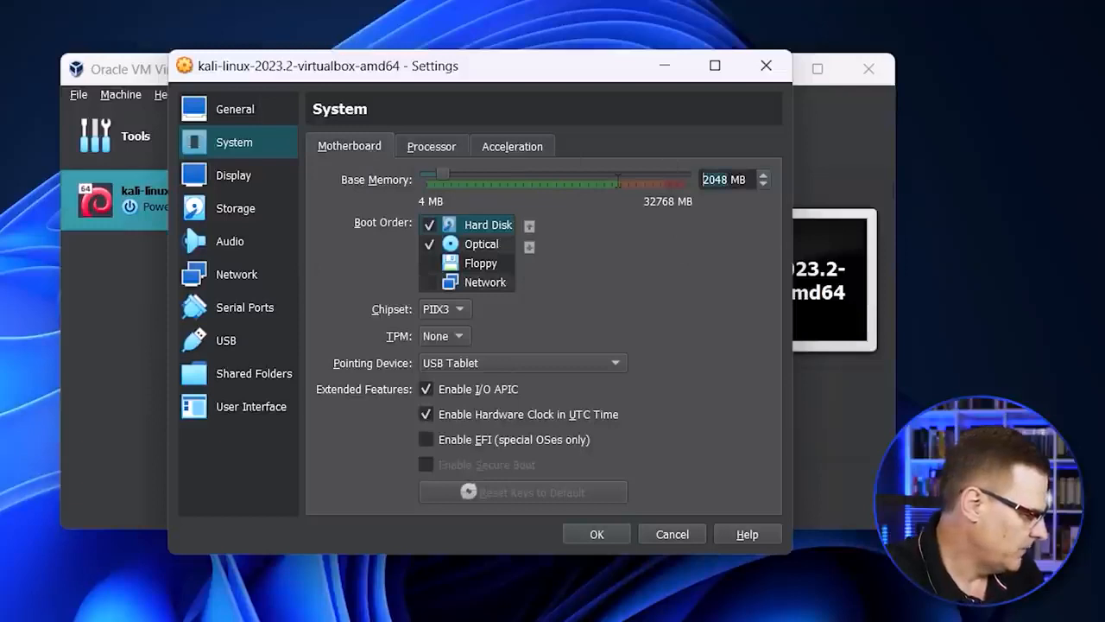
type("4098")
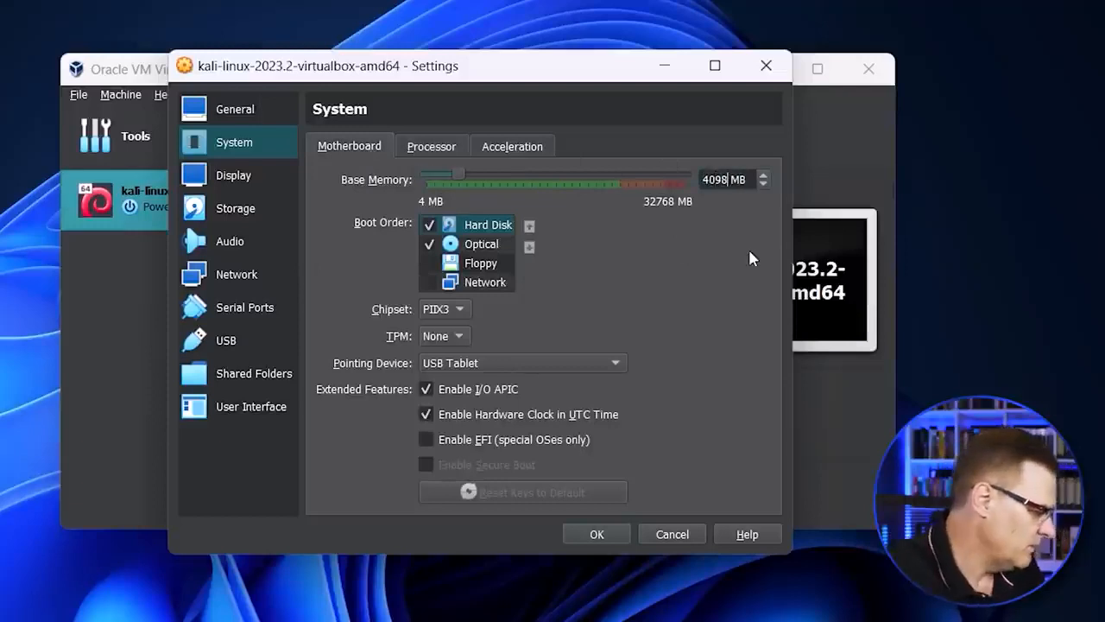
left_click(596, 534)
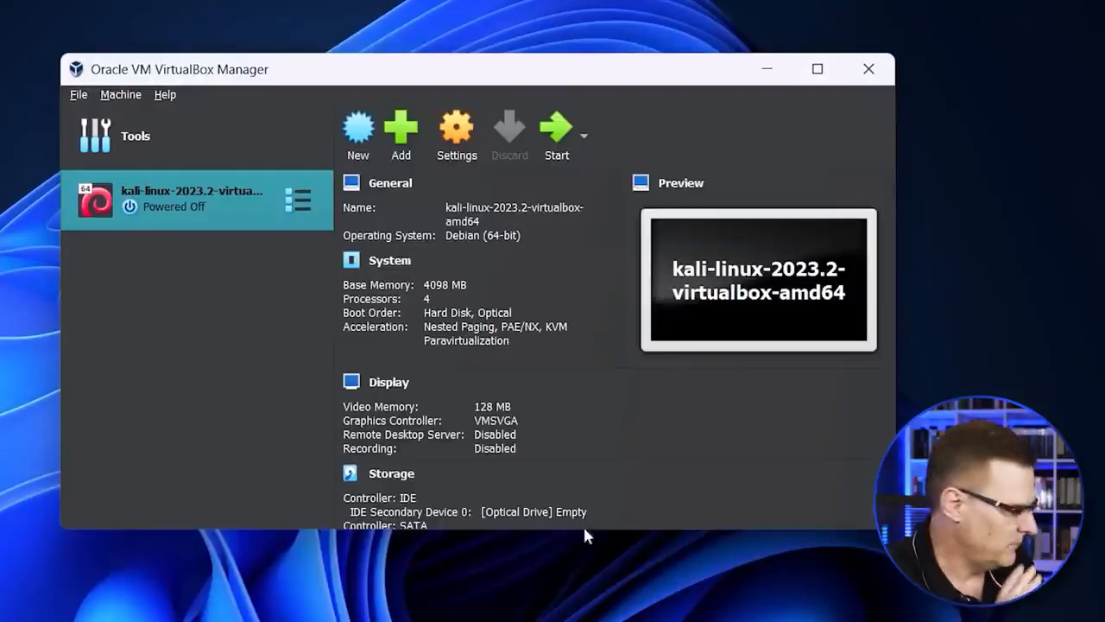
Step: Start the Kali virtual machine, minimise VirtualBox Manager, and log in with the username kali and the account password
left_click(556, 138)
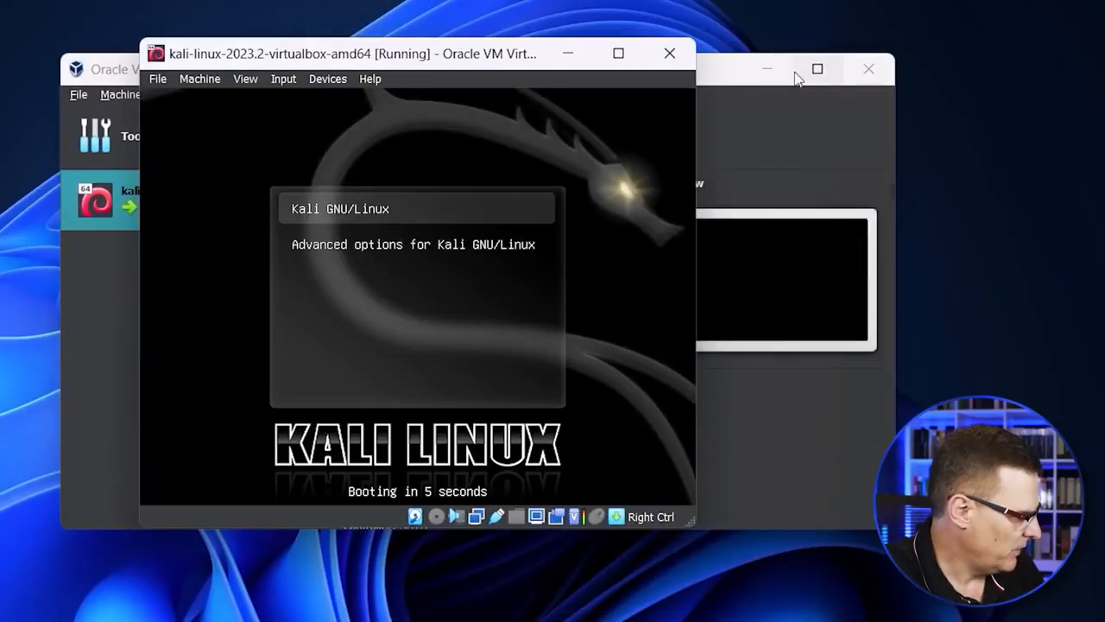
left_click(767, 69)
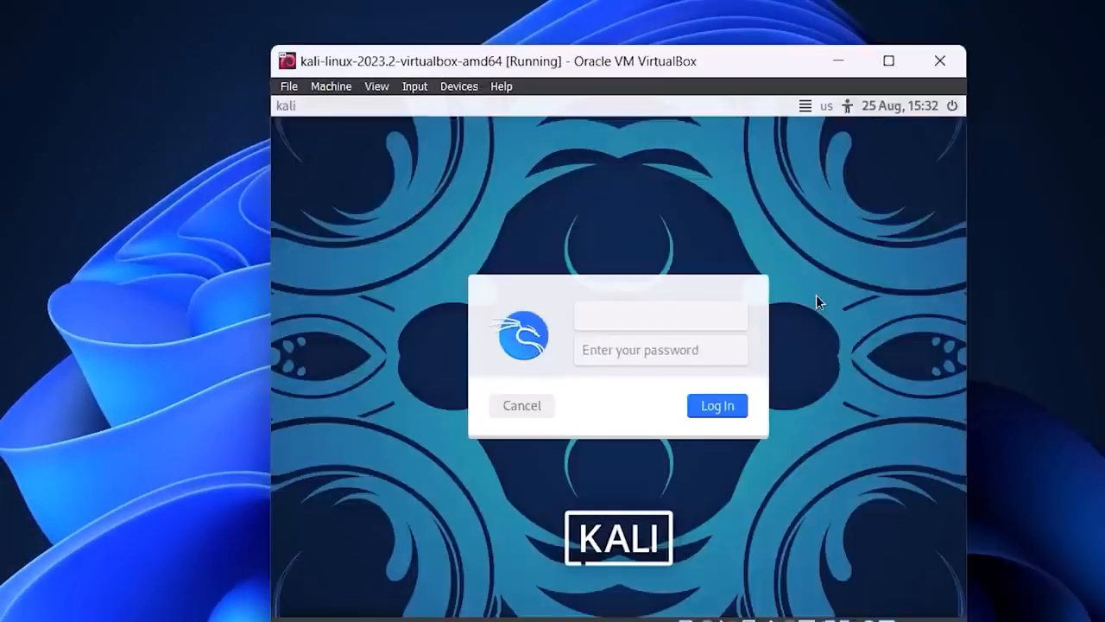
type("kali")
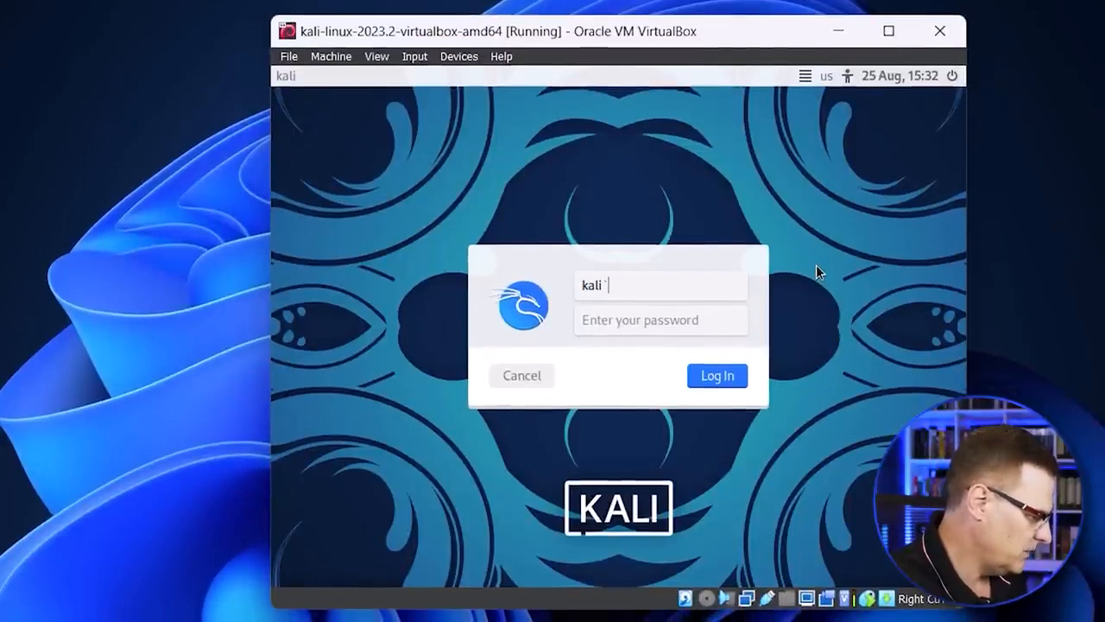
left_click(648, 325)
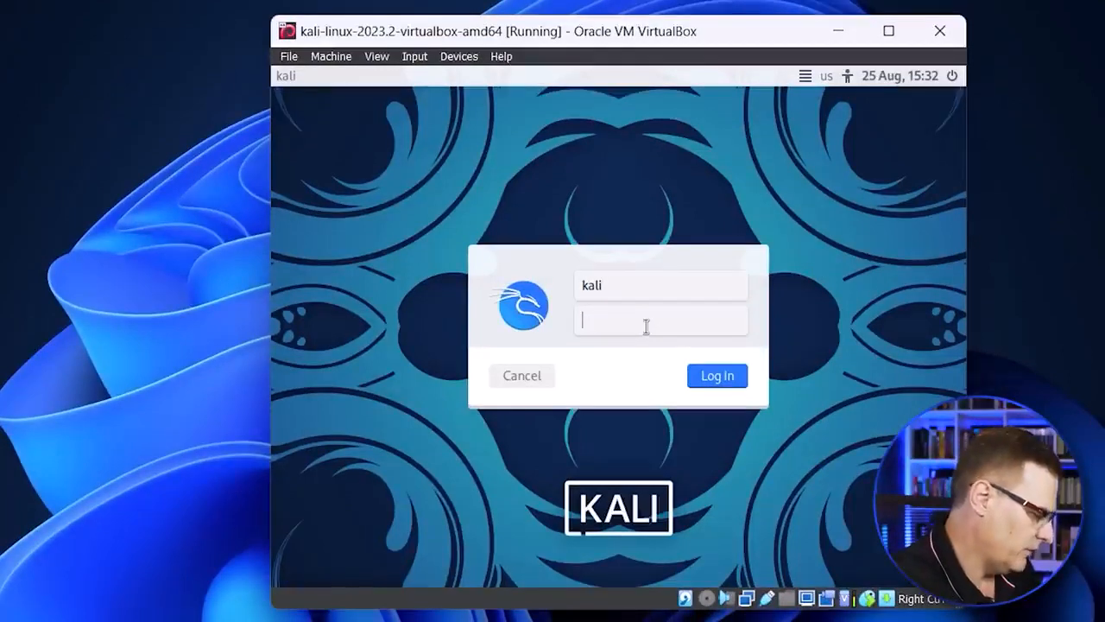
type("kali")
left_click(711, 375)
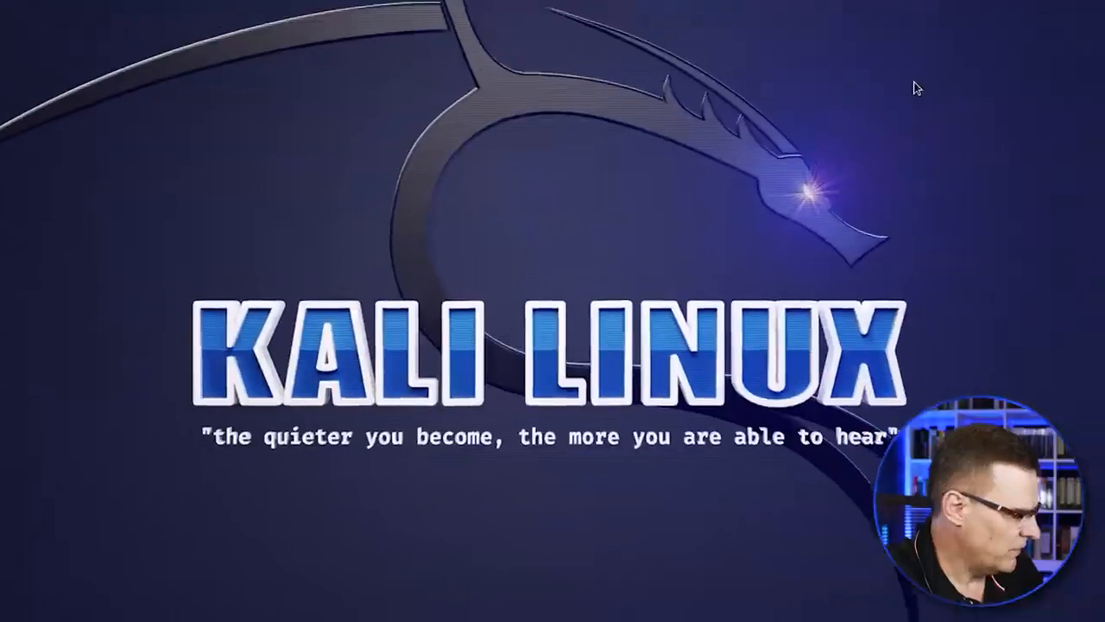
Step: Restore the virtual machine window to a smaller size and check how its network adapter is attached, leaving the settings without changes
left_click(1054, 8)
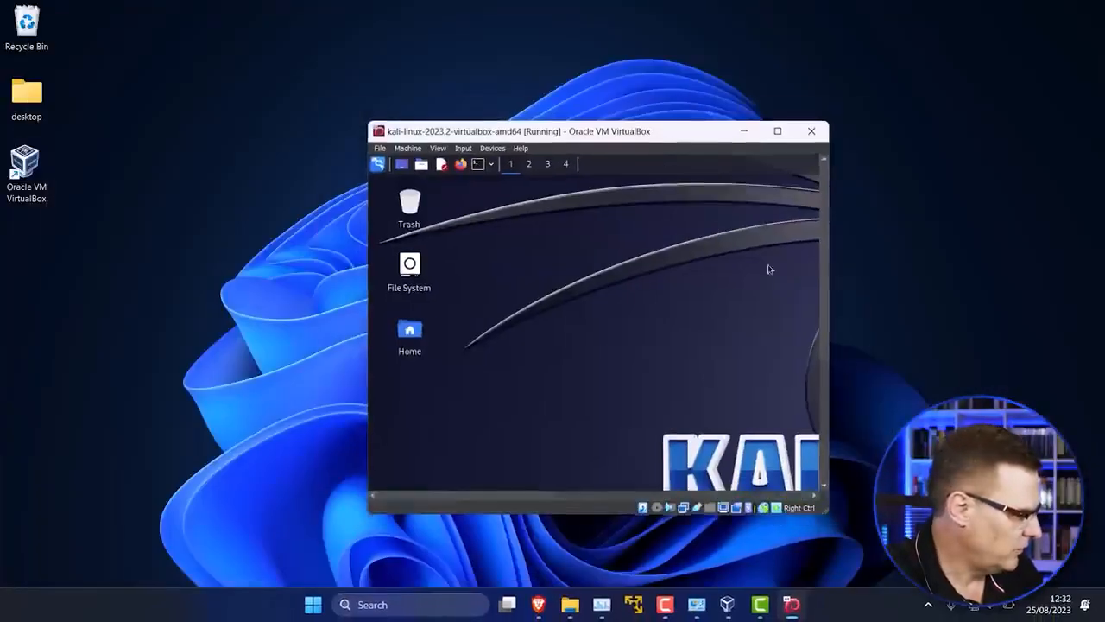
left_click_drag(646, 140, 633, 91)
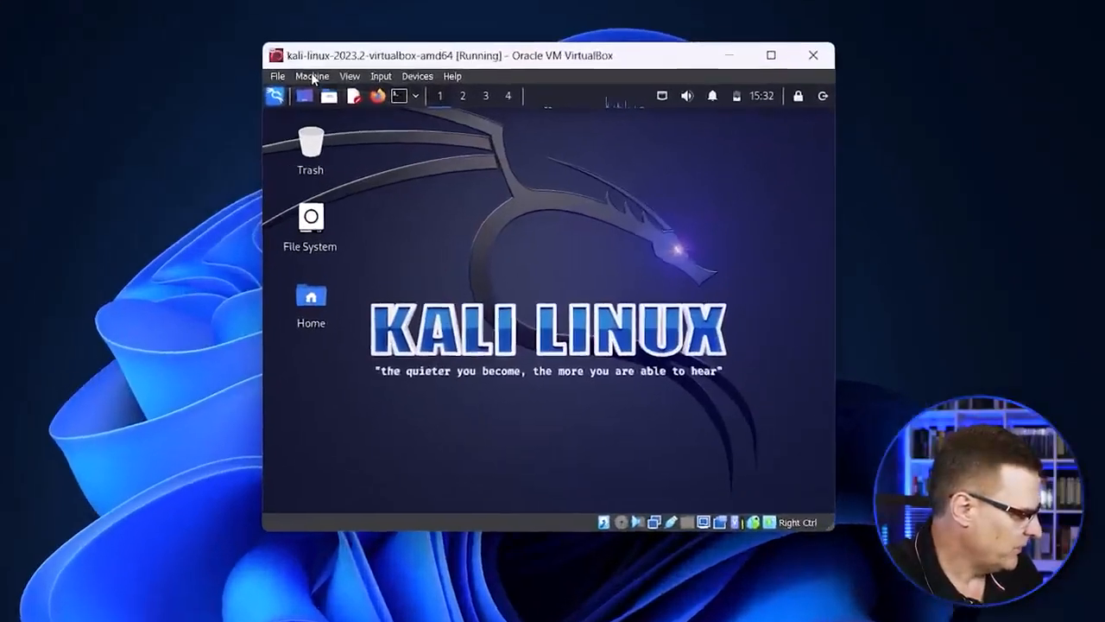
left_click(395, 97)
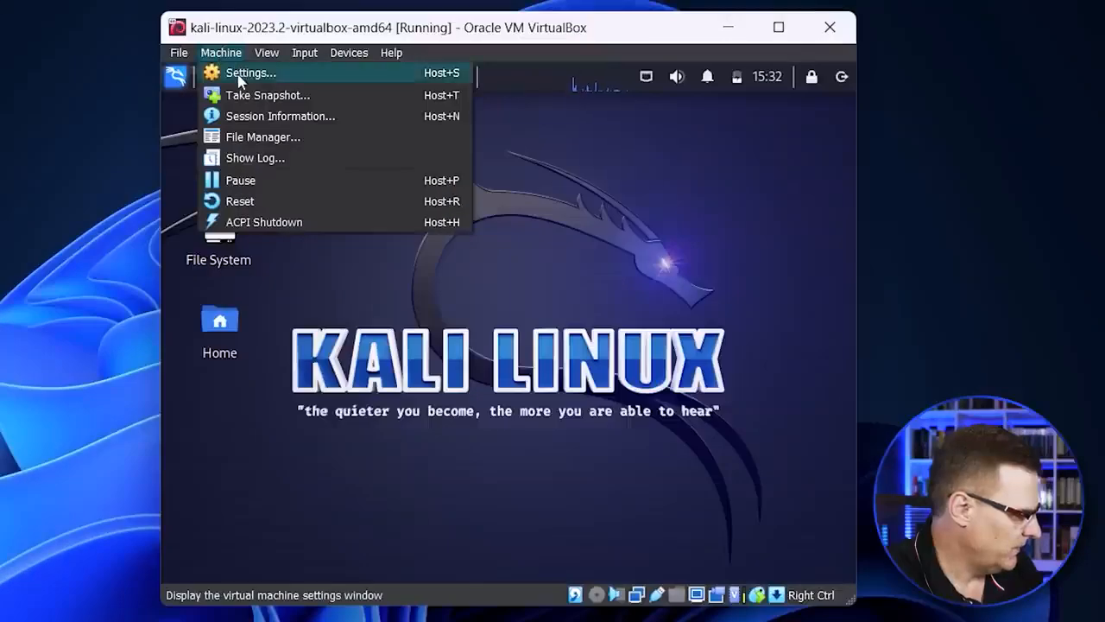
left_click(237, 75)
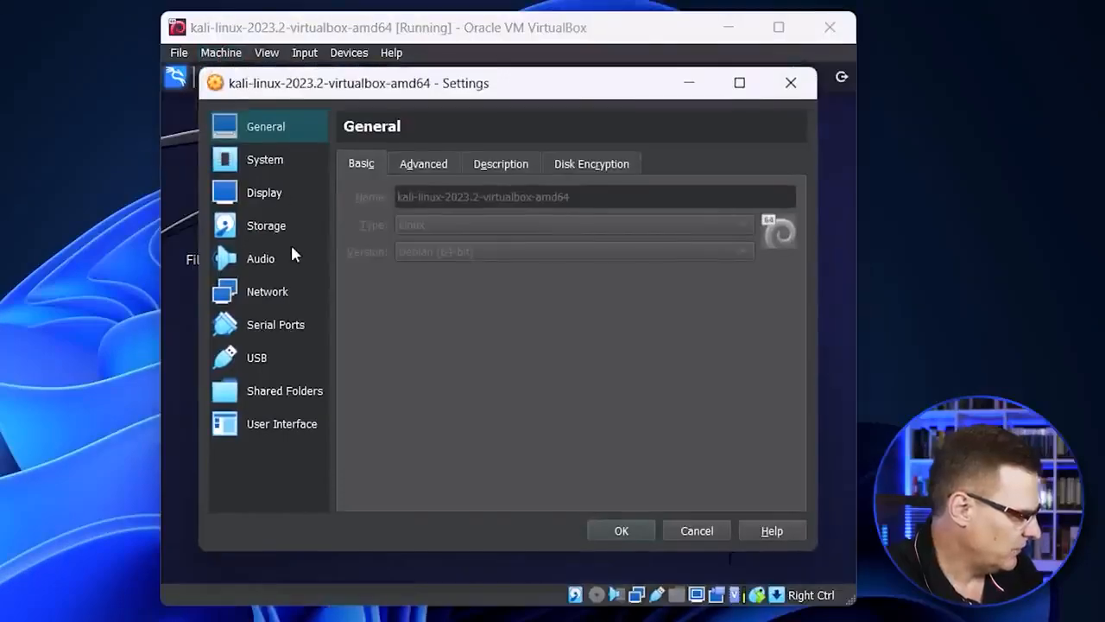
left_click(276, 285)
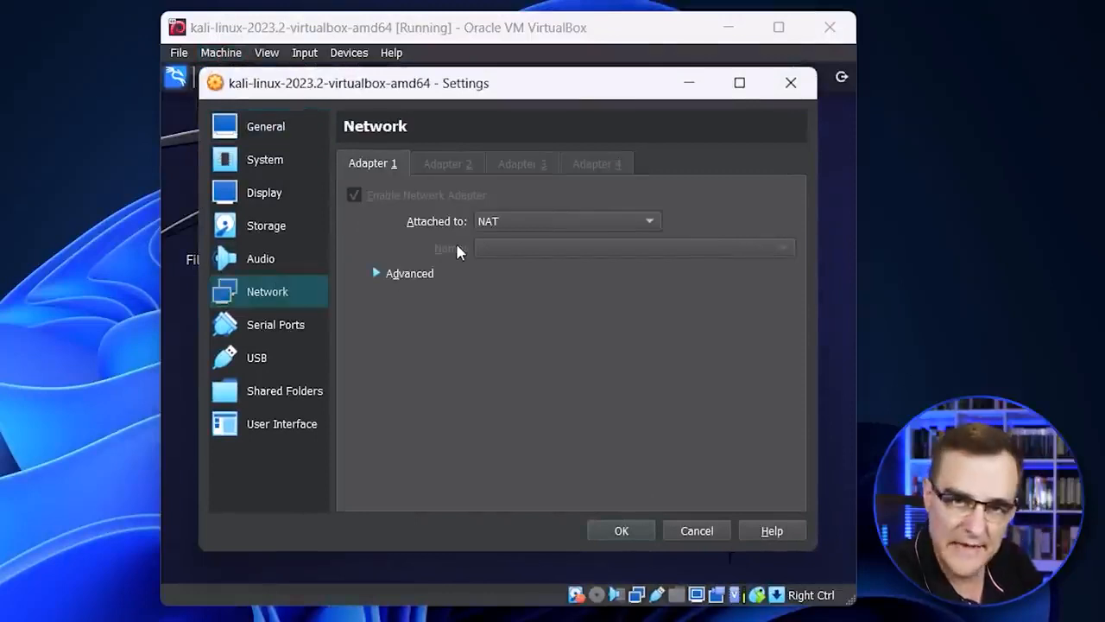
left_click(678, 532)
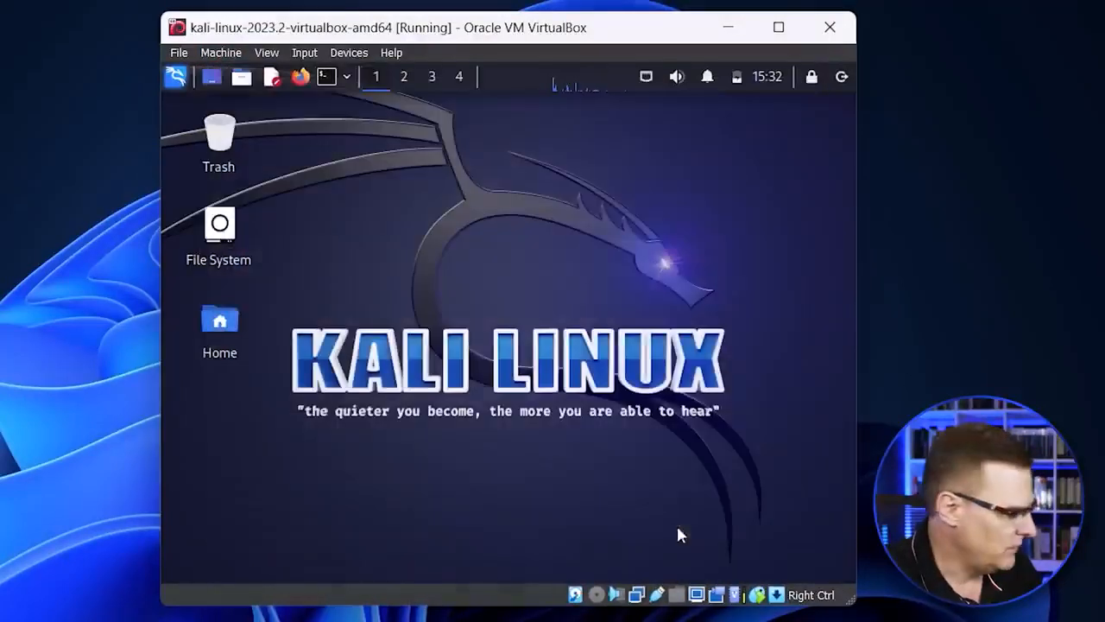
Step: Open a terminal in Kali, test the internet connection with ping google.com, and stop the ping
left_click(332, 79)
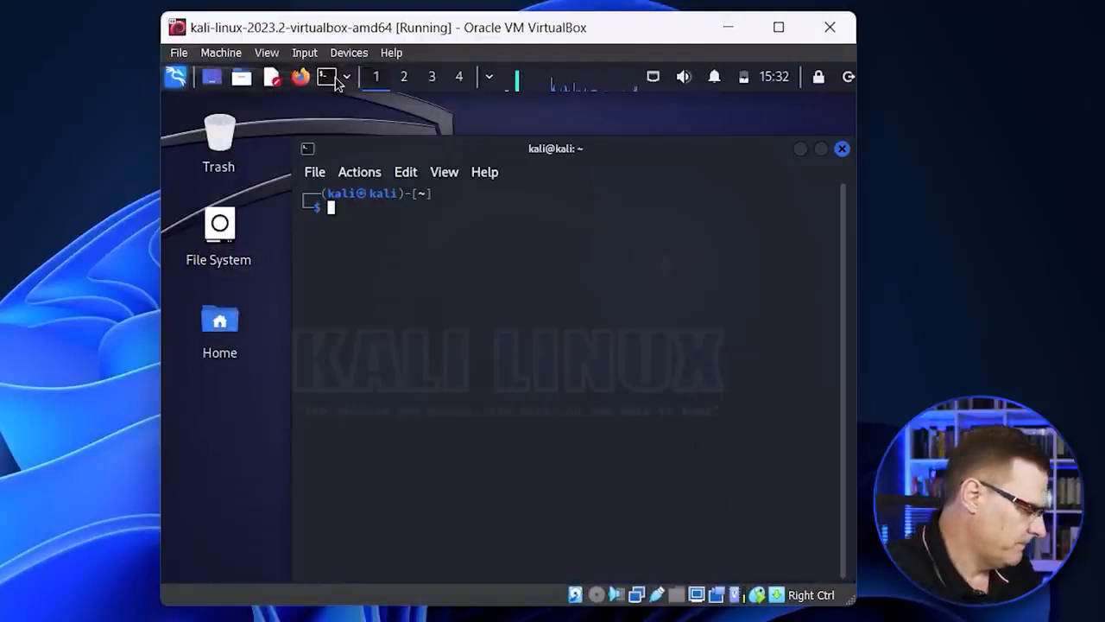
type("pimg go")
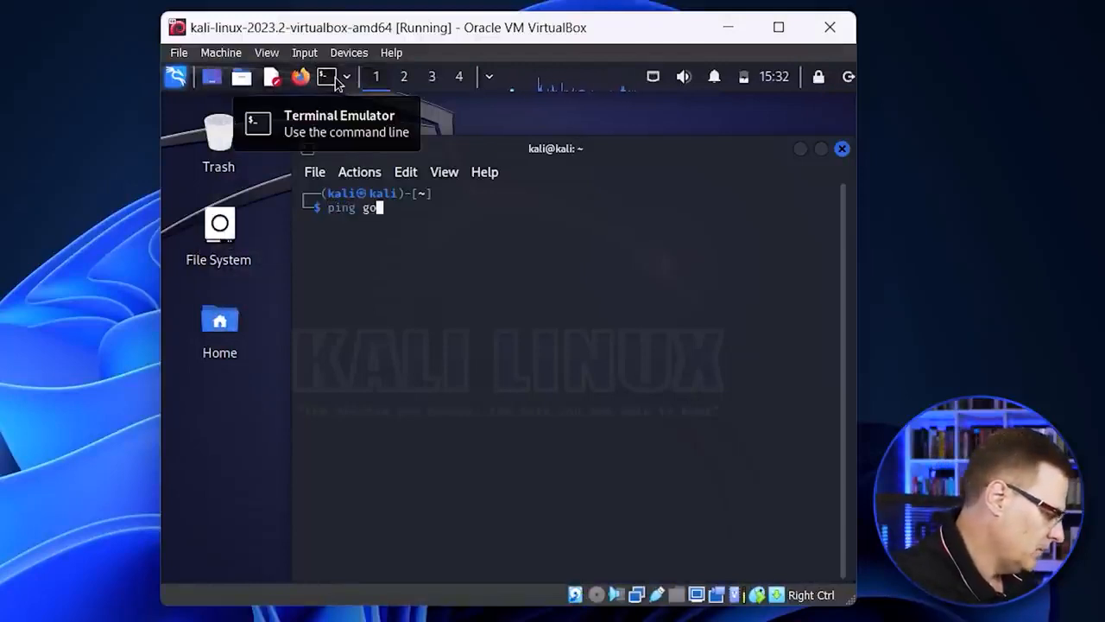
type("ogle.com")
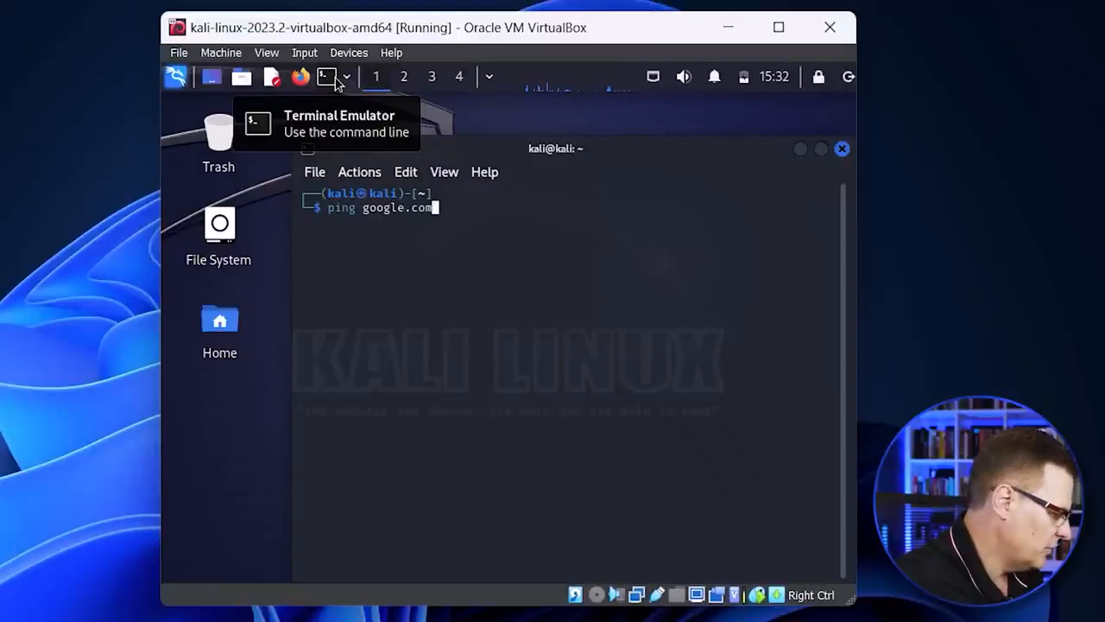
key("Return")
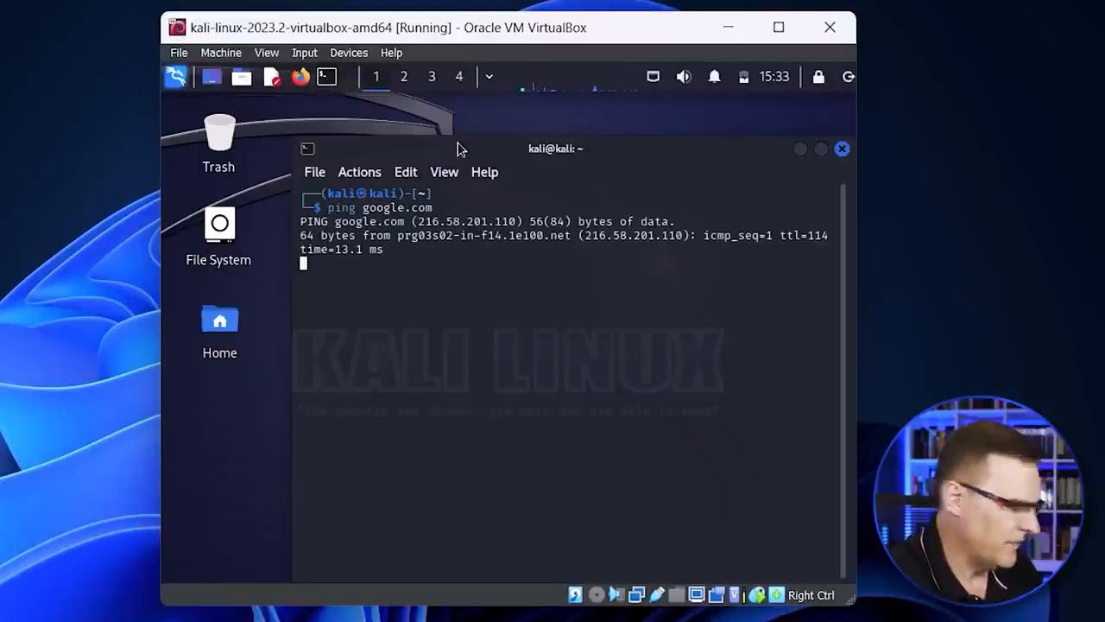
key("ctrl+c")
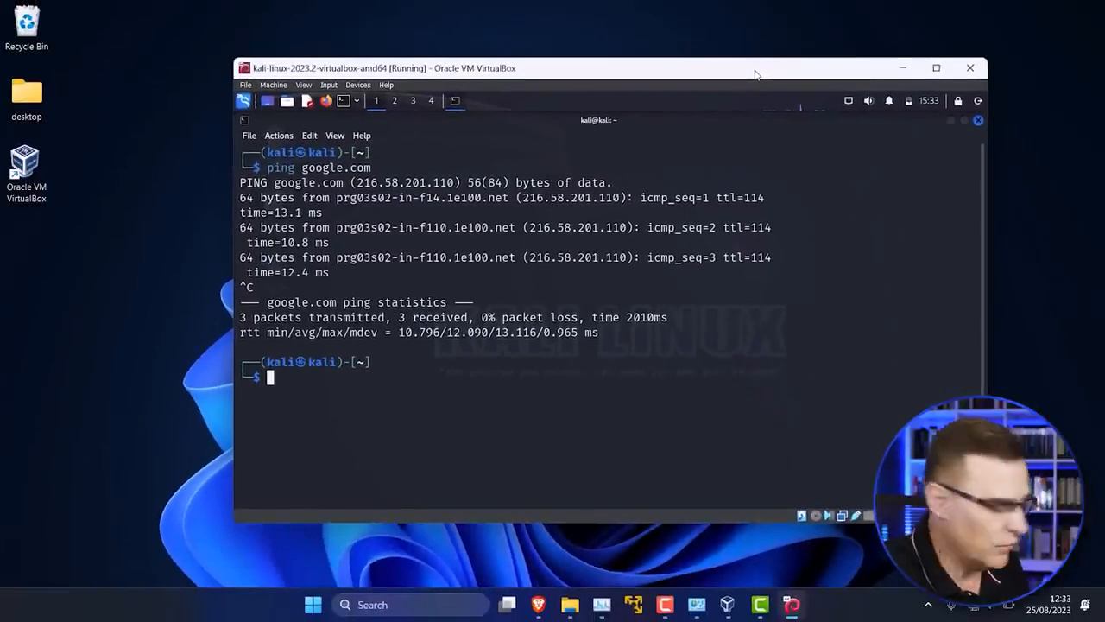
Step: Shut down the Kali virtual machine and return to VirtualBox Manager
left_click(979, 121)
left_click(675, 268)
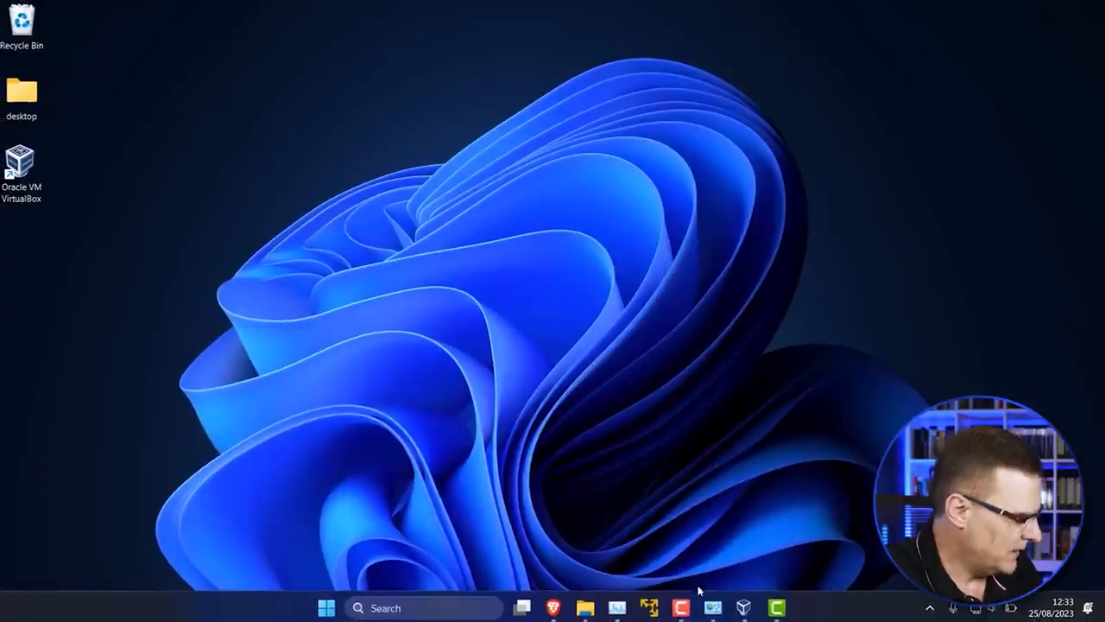
left_click(744, 608)
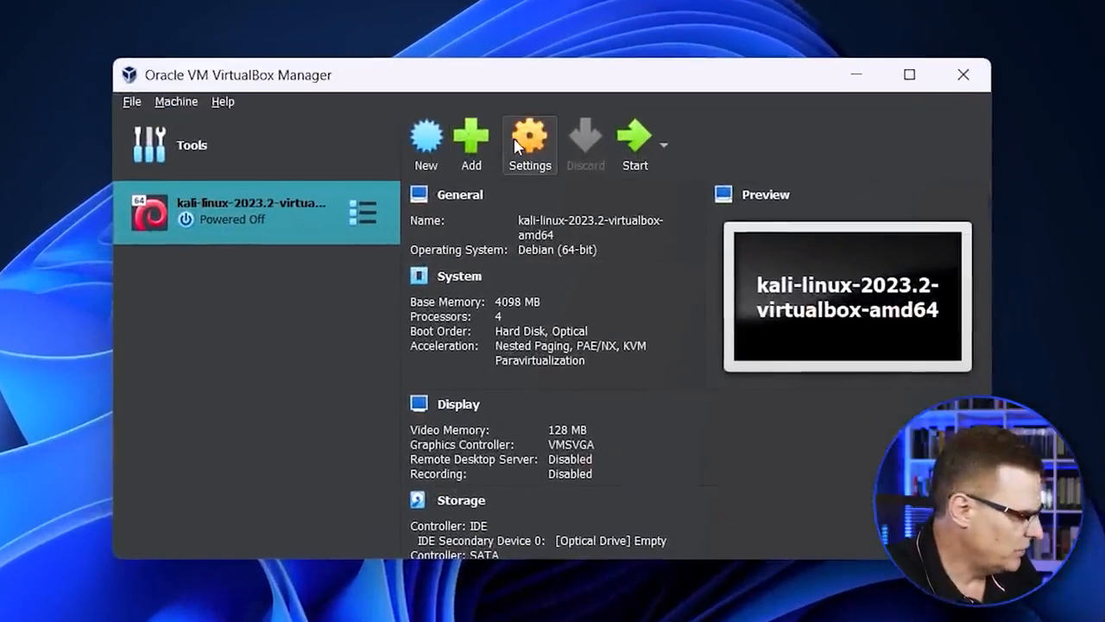
Step: Attach network Adapter 1 of the Kali virtual machine to Bridged Adapter and save the settings
left_click(516, 146)
left_click(298, 290)
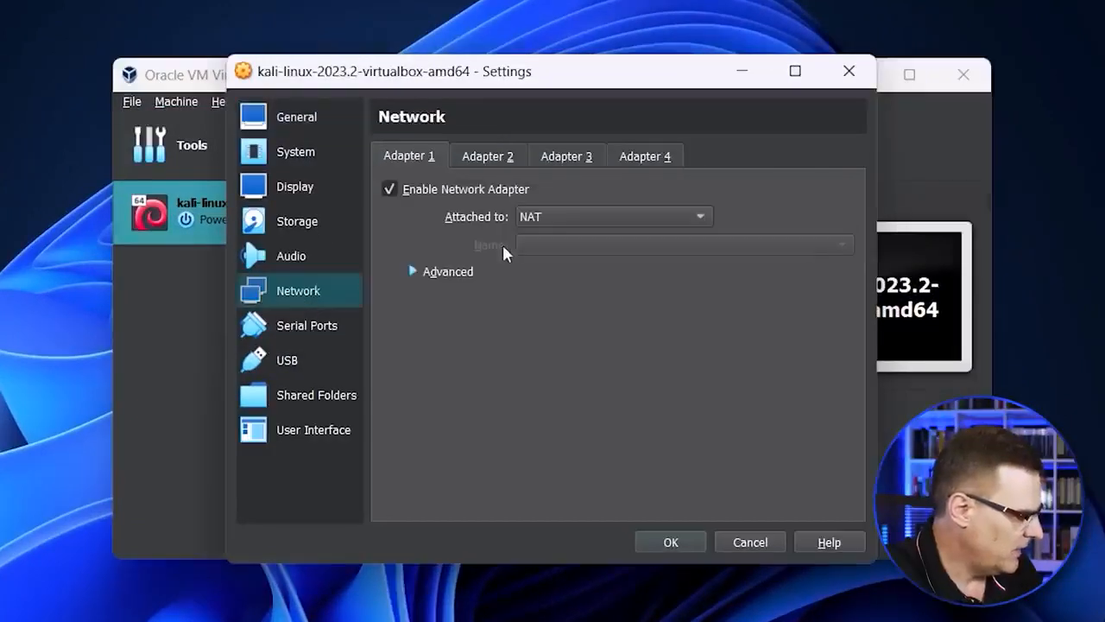
left_click(628, 215)
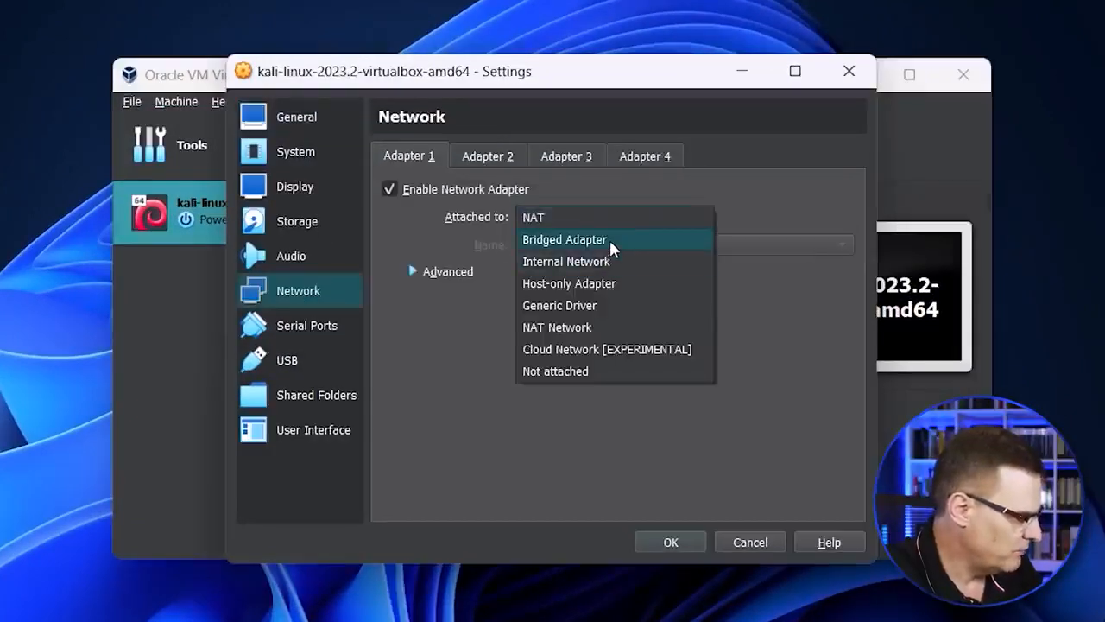
left_click(609, 242)
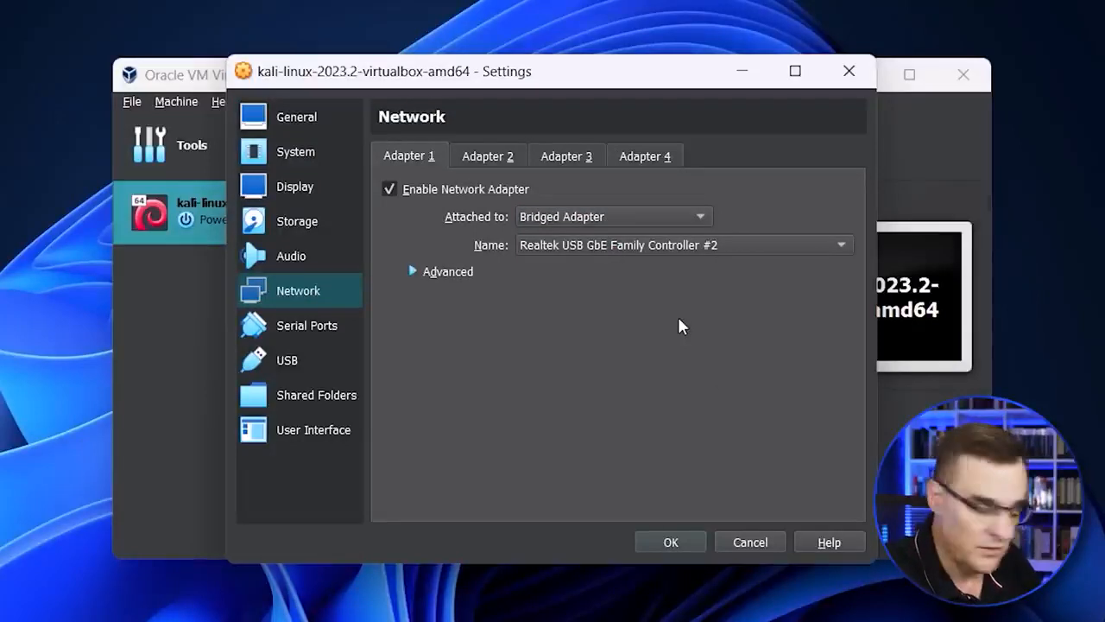
left_click(665, 542)
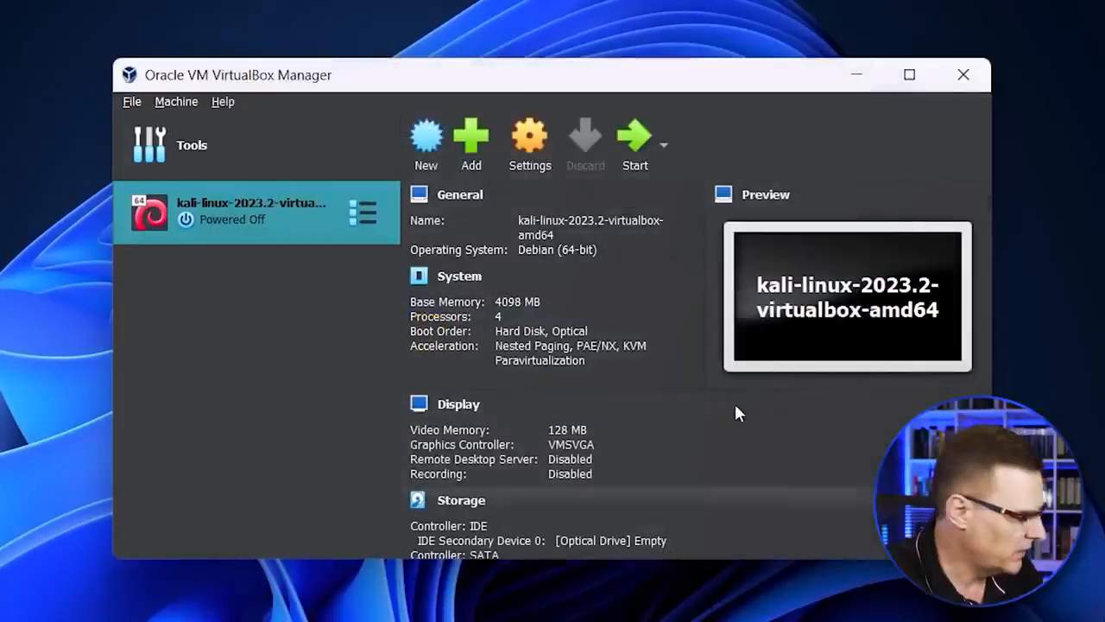
Step: Start the Kali virtual machine and open a terminal in it
left_click(638, 140)
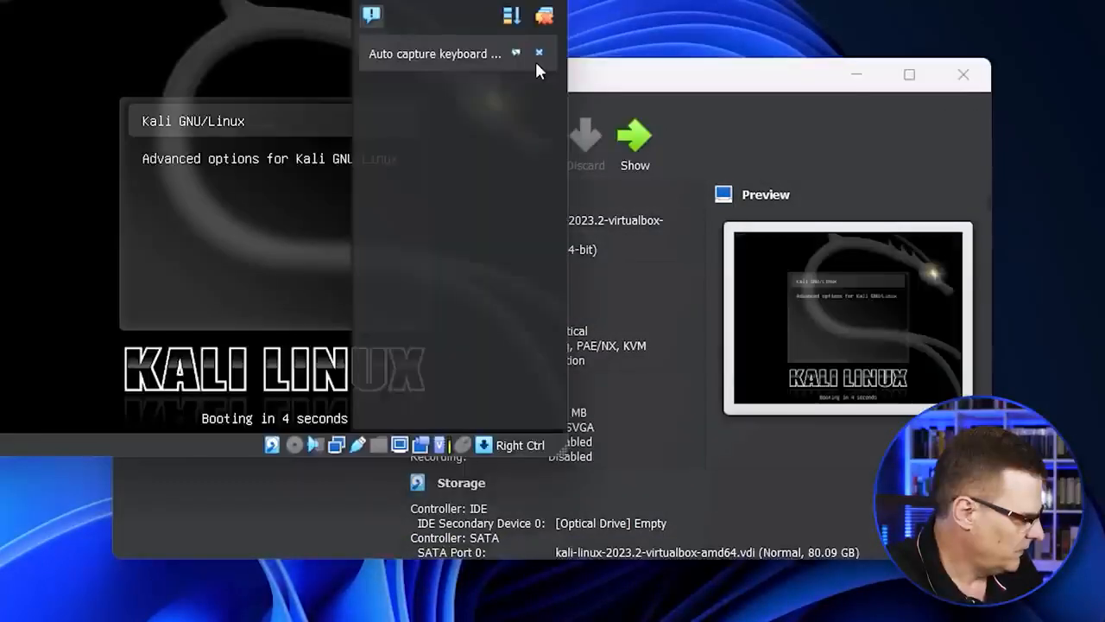
left_click(535, 60)
left_click(540, 53)
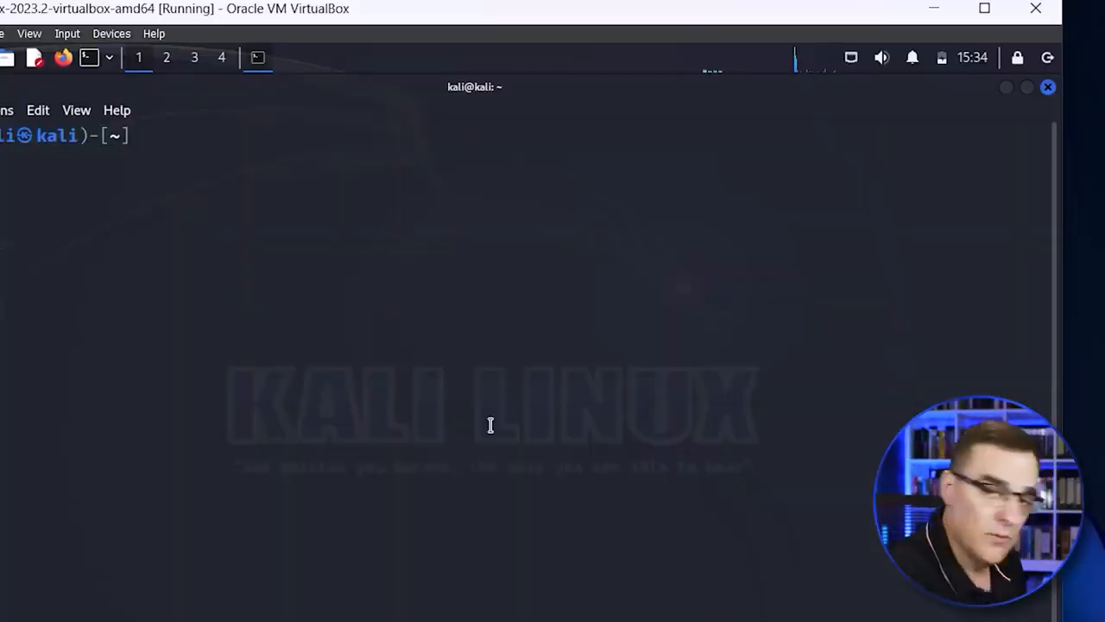
Step: Run ip addr in the Kali terminal and check the IPv4 address of eth0
type("ip ")
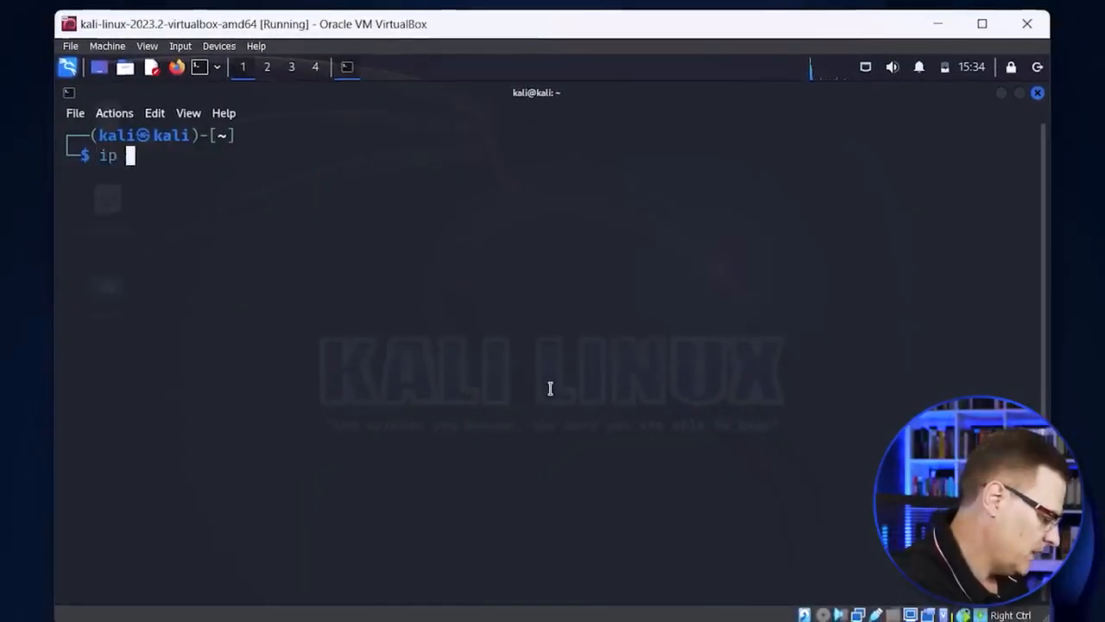
type("addr")
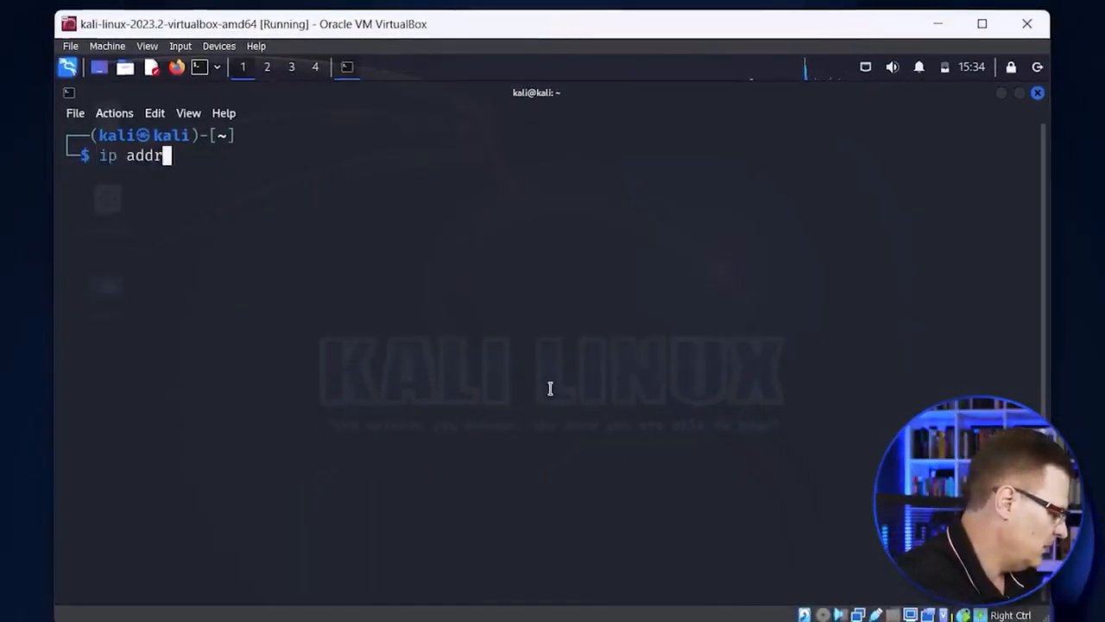
key("Return")
left_click_drag(143, 333, 282, 334)
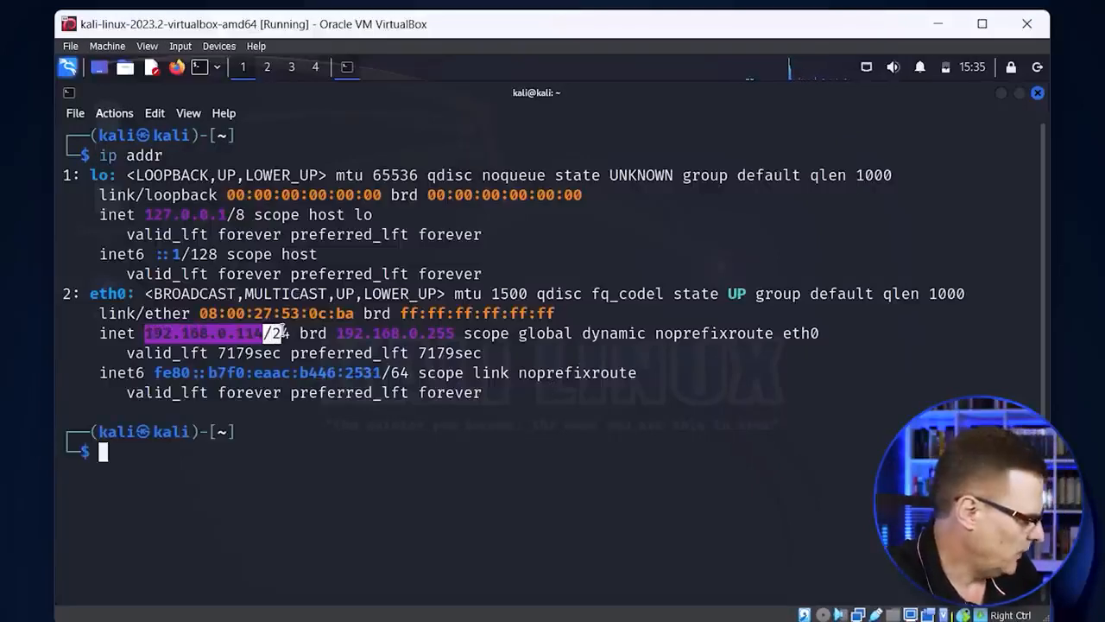
left_click(308, 451)
Step: Switch to a Windows Command Prompt, run ipconfig, and check the IPv4 address of Ethernet adapter Ethernet 2
key("super")
type("cmd")
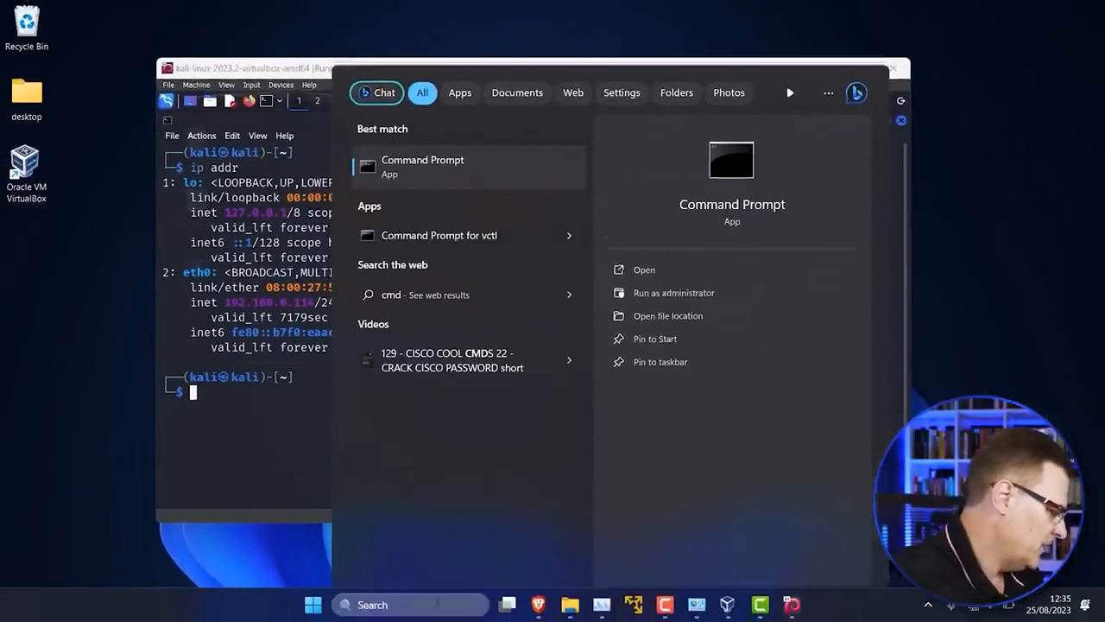
key("Return")
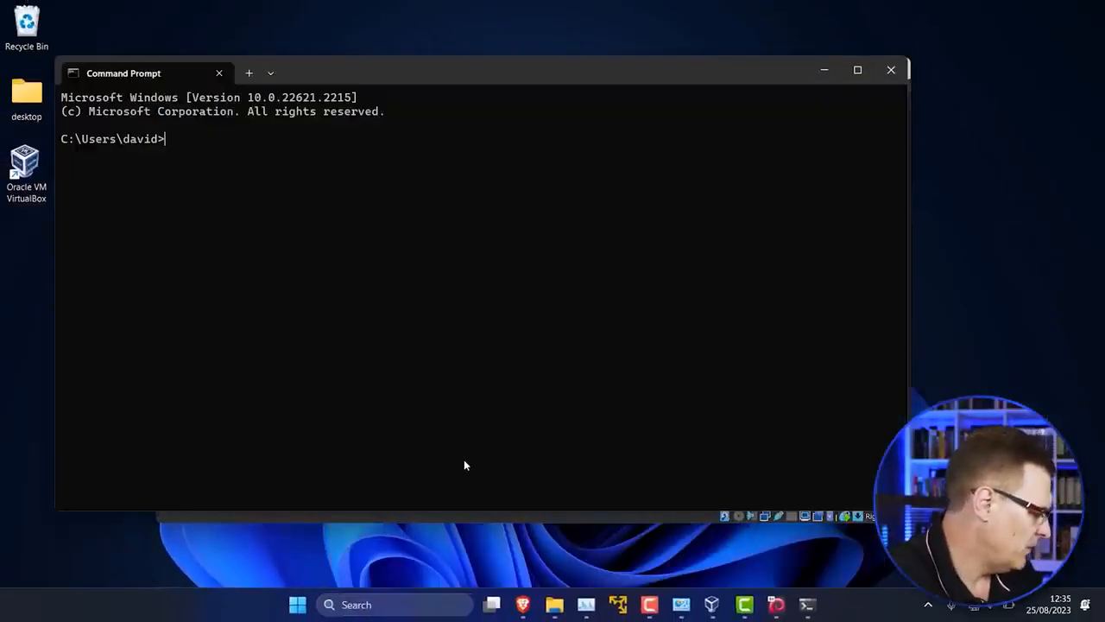
type("i")
type("p")
type("co")
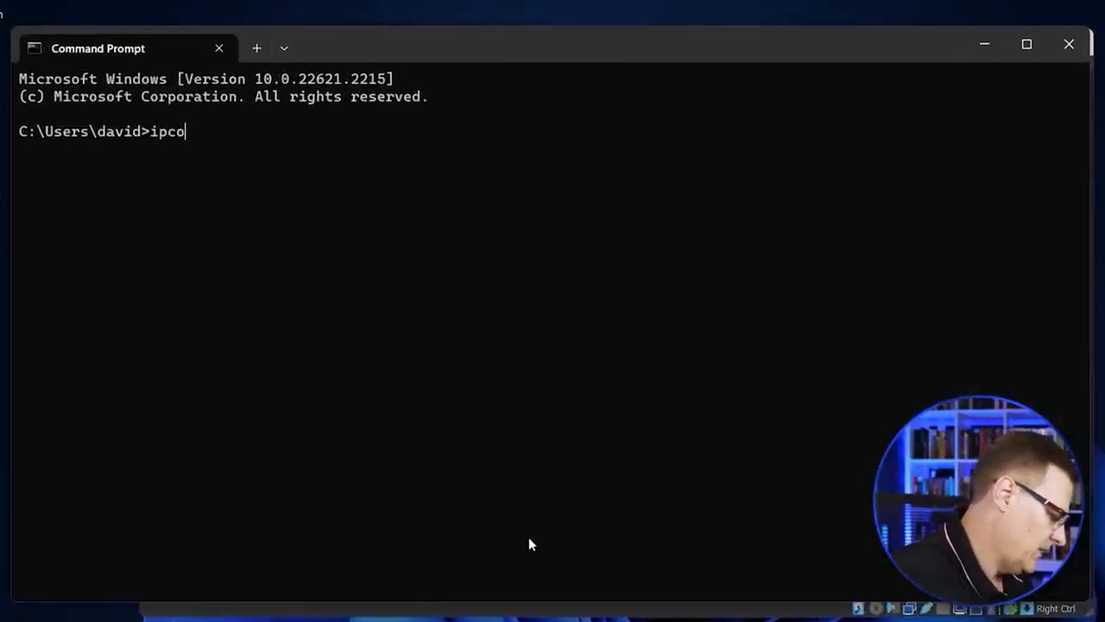
type("nfig")
key("Return")
left_click_drag(352, 290, 495, 297)
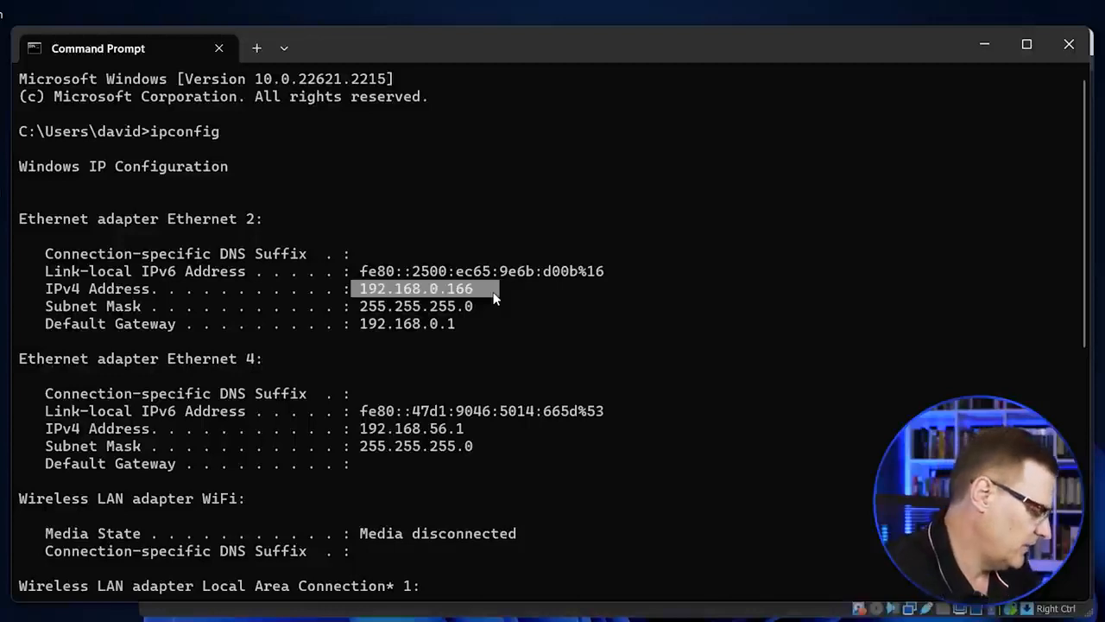
Step: Test the connection from Windows to the Kali virtual machine with ping 192.168.0.114
type("ping 192.168.")
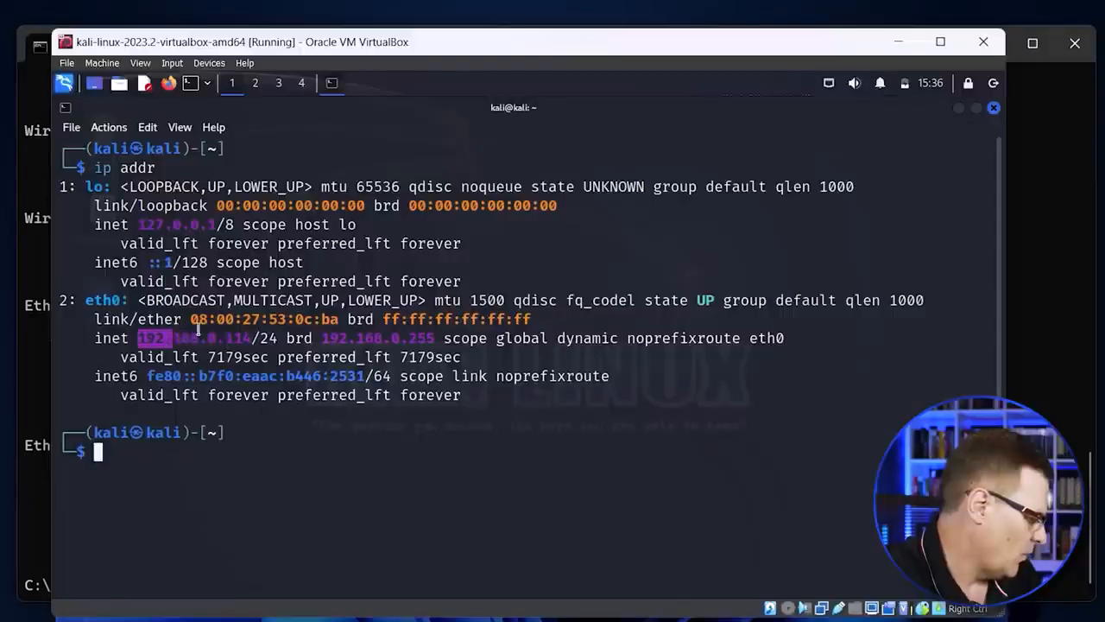
left_click_drag(172, 338, 259, 339)
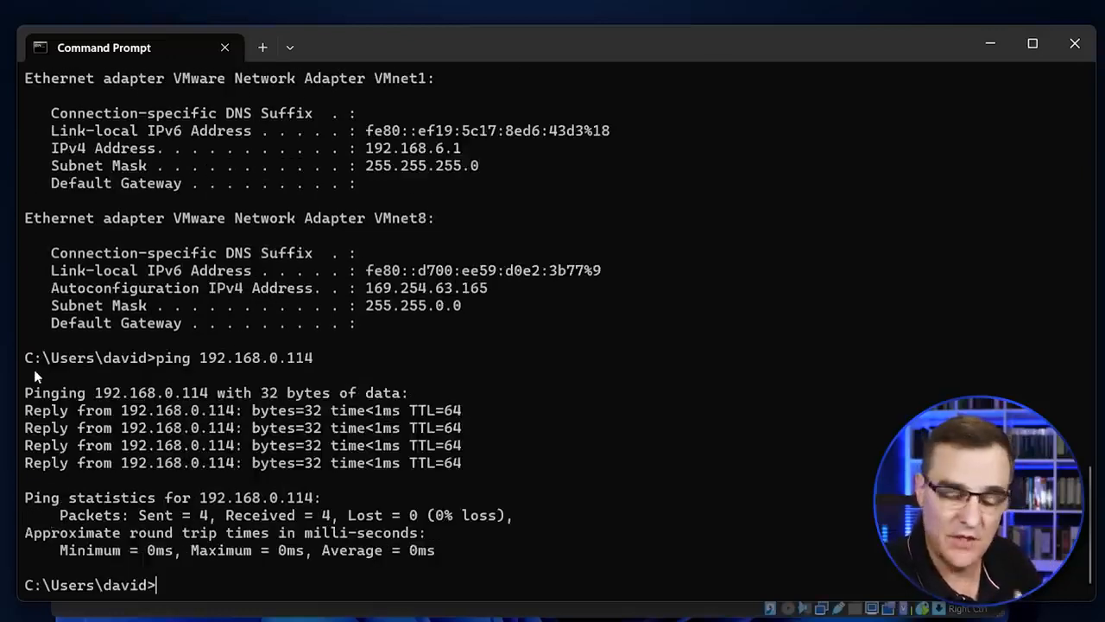
key("Up")
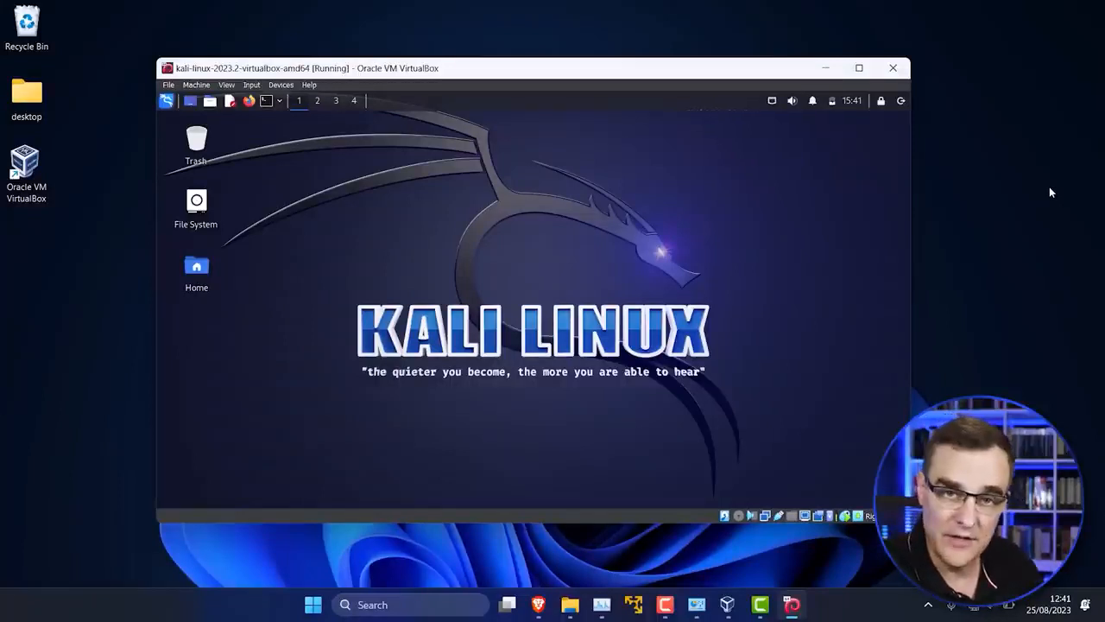
Step: Bring up VirtualBox Manager and begin creating a new virtual machine named "kali iso"
left_click(788, 604)
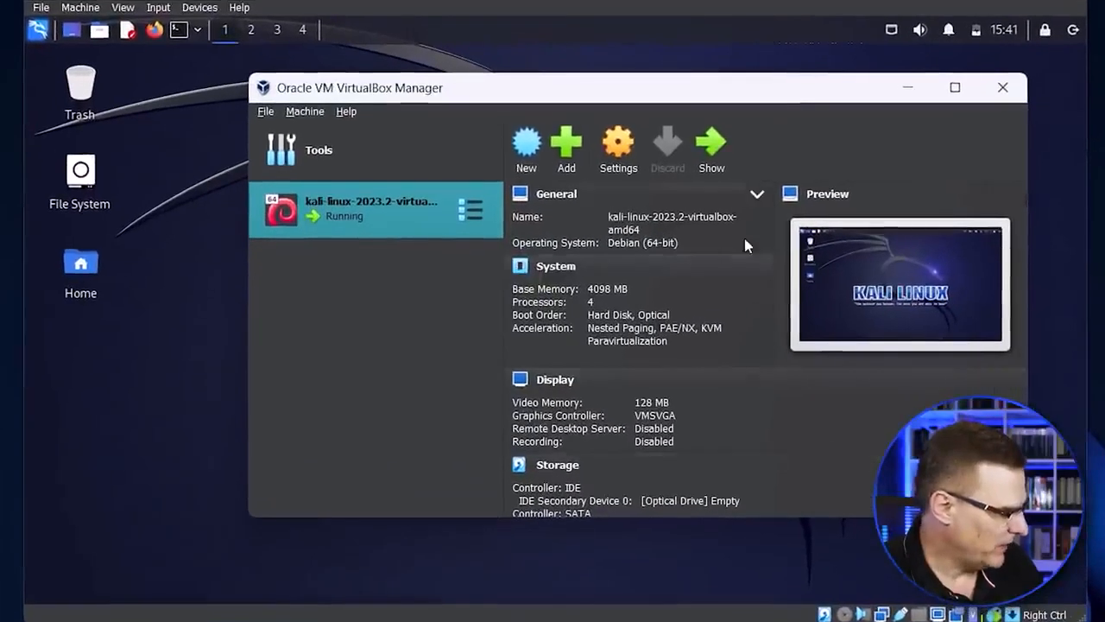
left_click(346, 111)
left_click(313, 117)
left_click(306, 112)
left_click(323, 135)
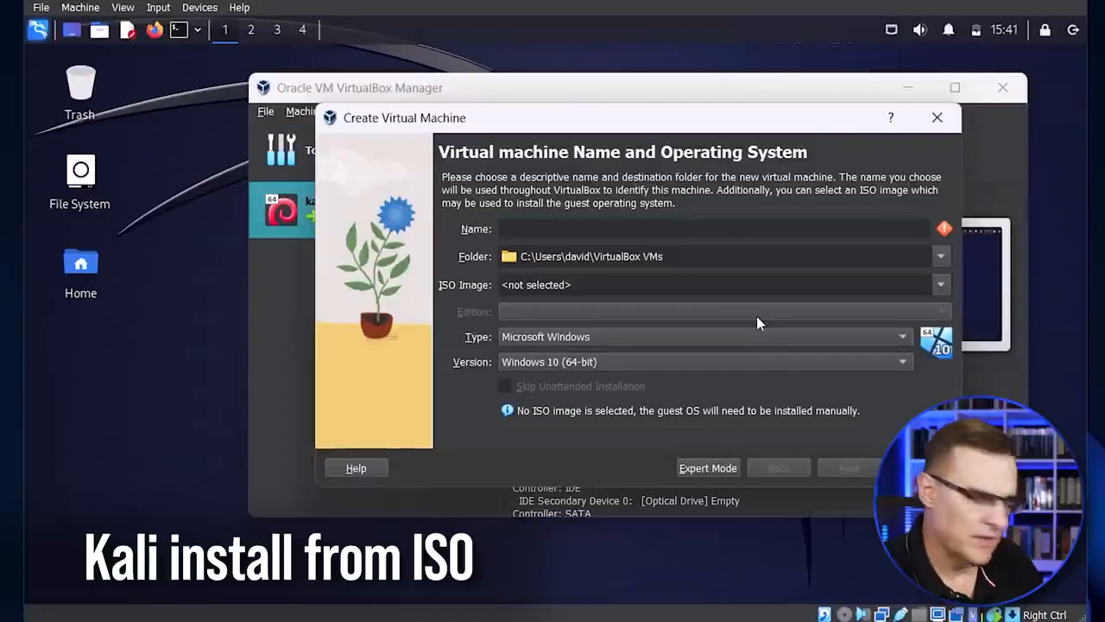
type("kali iso")
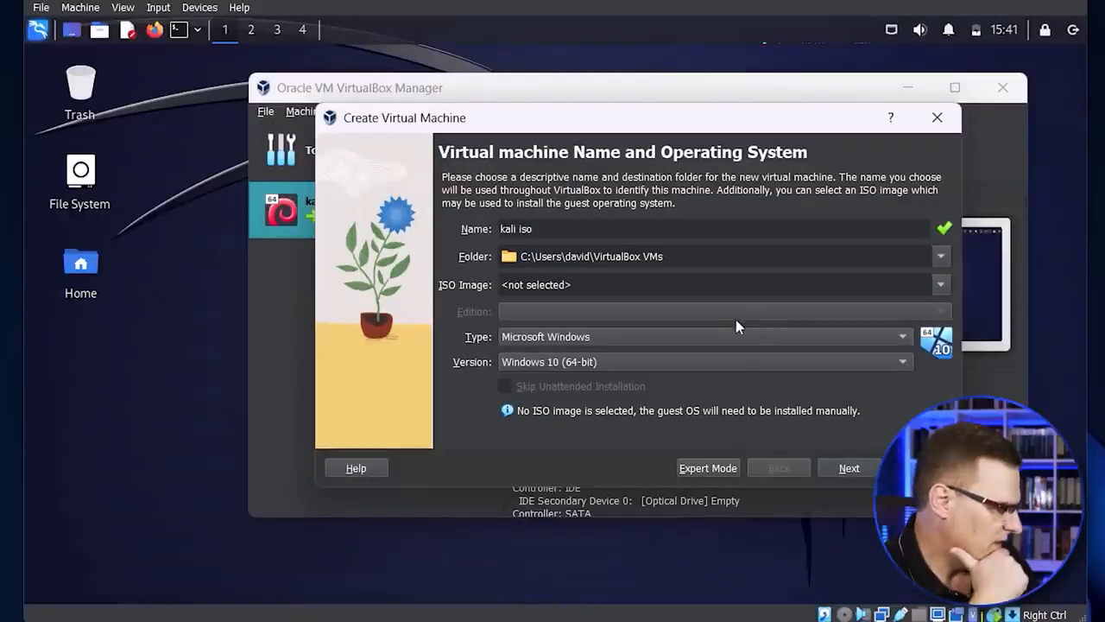
Step: Choose kali-linux-2023.3-installer-amd64.iso from Downloads as the ISO image and continue to the hardware settings
left_click(941, 284)
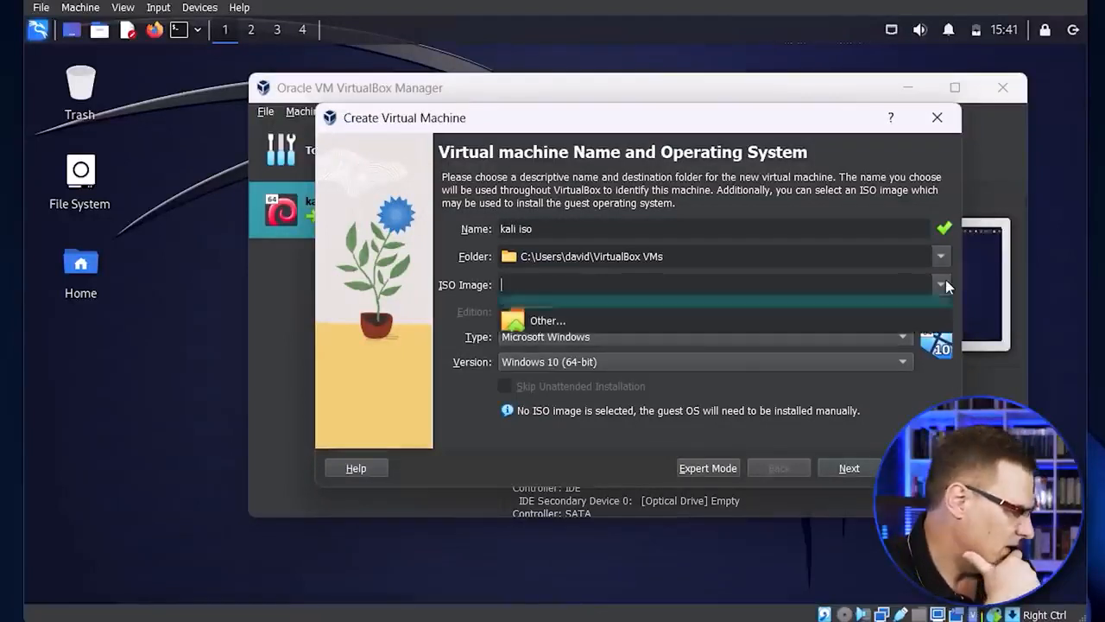
left_click(771, 331)
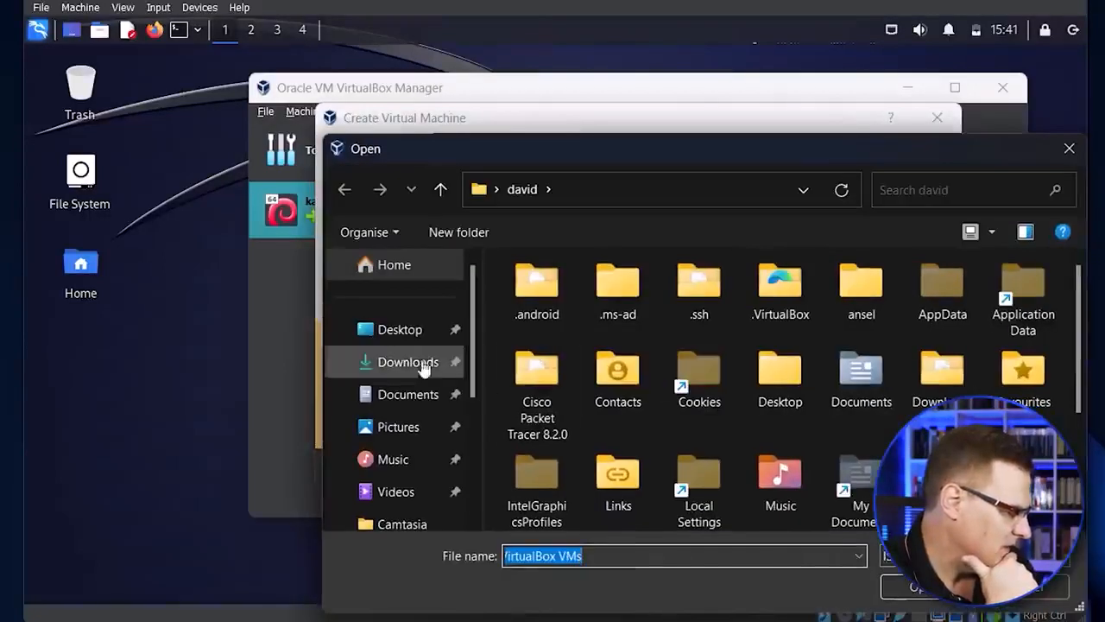
left_click(452, 361)
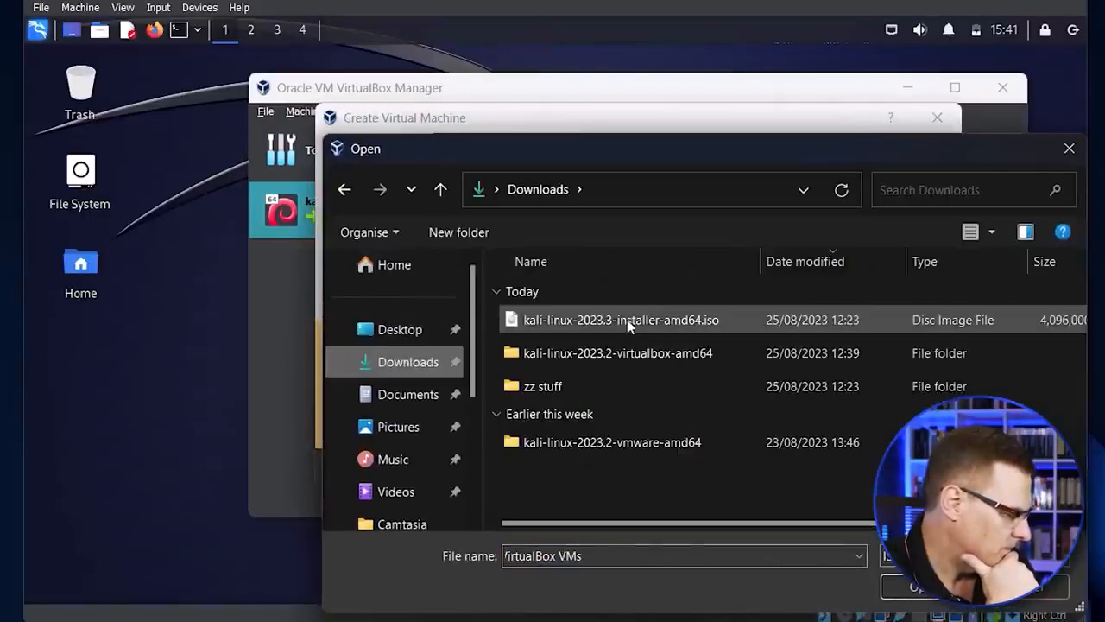
double_click(626, 319)
left_click(849, 469)
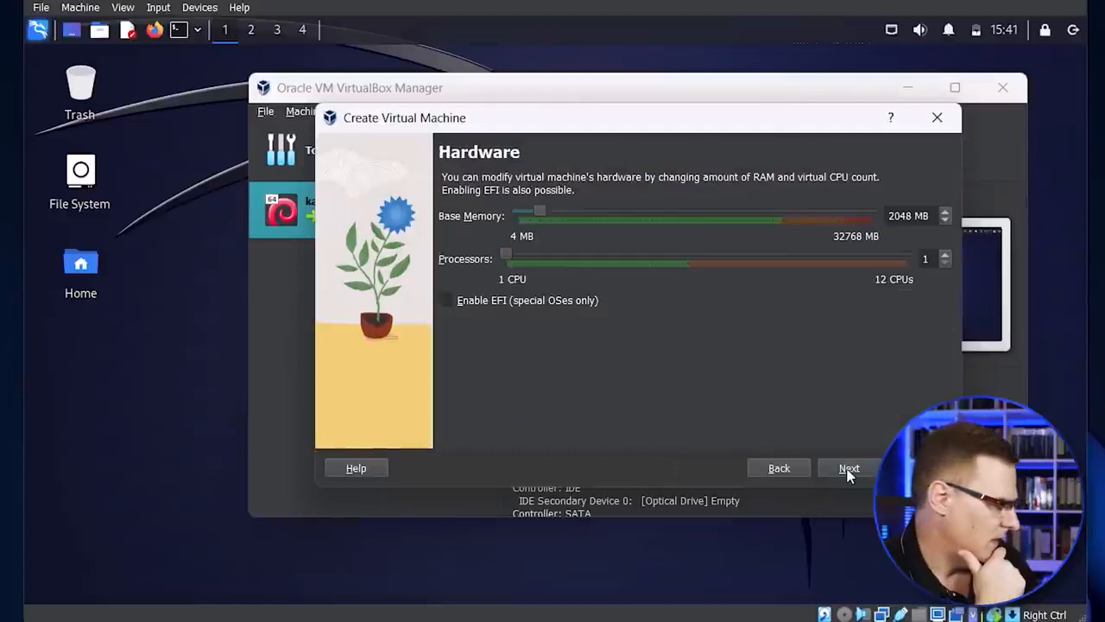
Step: Give the new virtual machine 4096 MB of base memory and 4 processors, and continue to the hard disk settings
left_click_drag(540, 213, 573, 211)
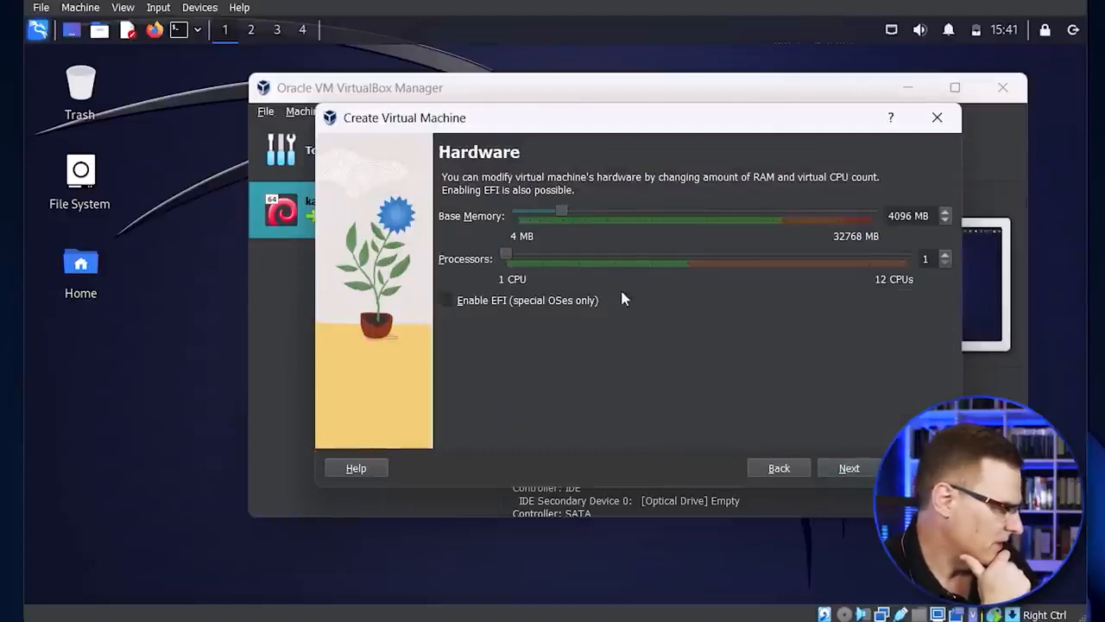
left_click_drag(506, 256, 536, 256)
left_click_drag(650, 256, 614, 254)
left_click(836, 469)
Step: Set the new virtual hard disk's size to 80.00 GB and finish creating the virtual machine
left_click_drag(764, 247, 827, 247)
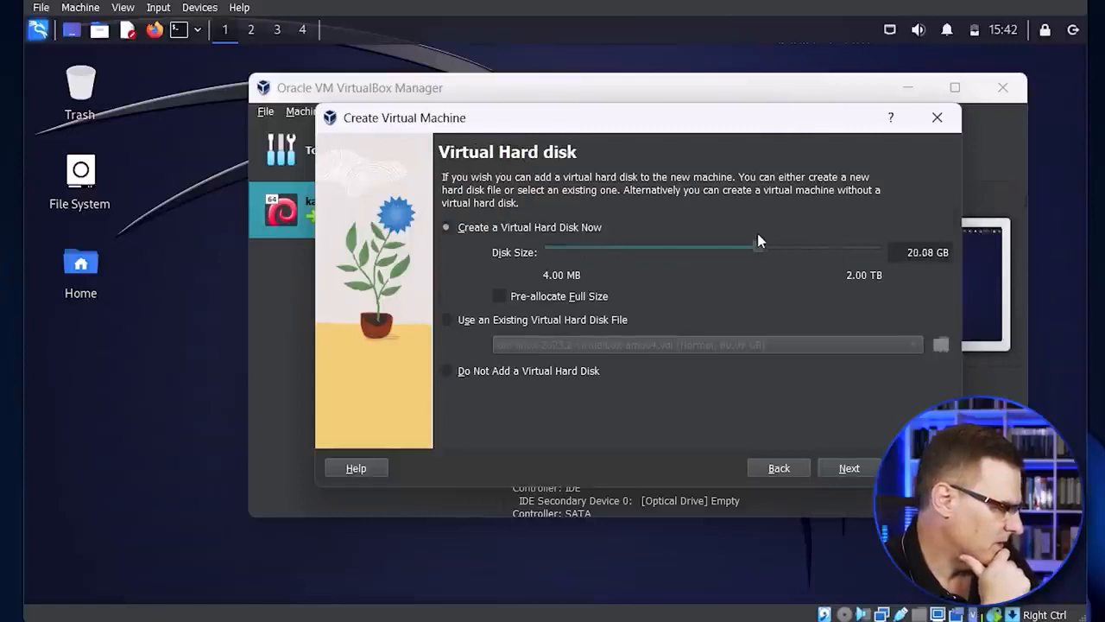
left_click_drag(759, 241, 792, 247)
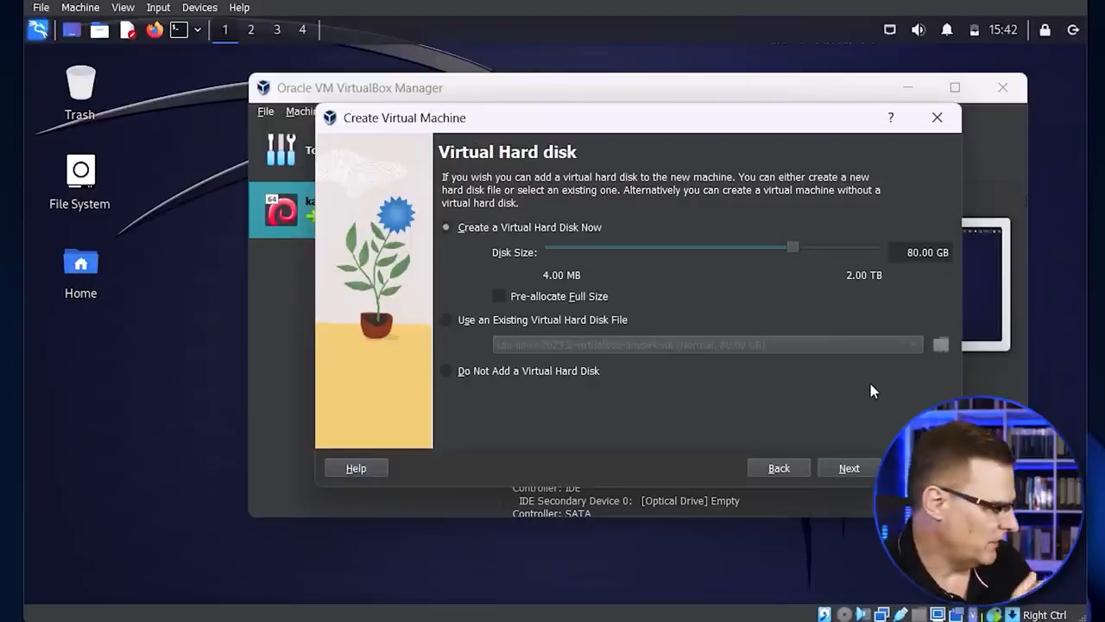
left_click(839, 467)
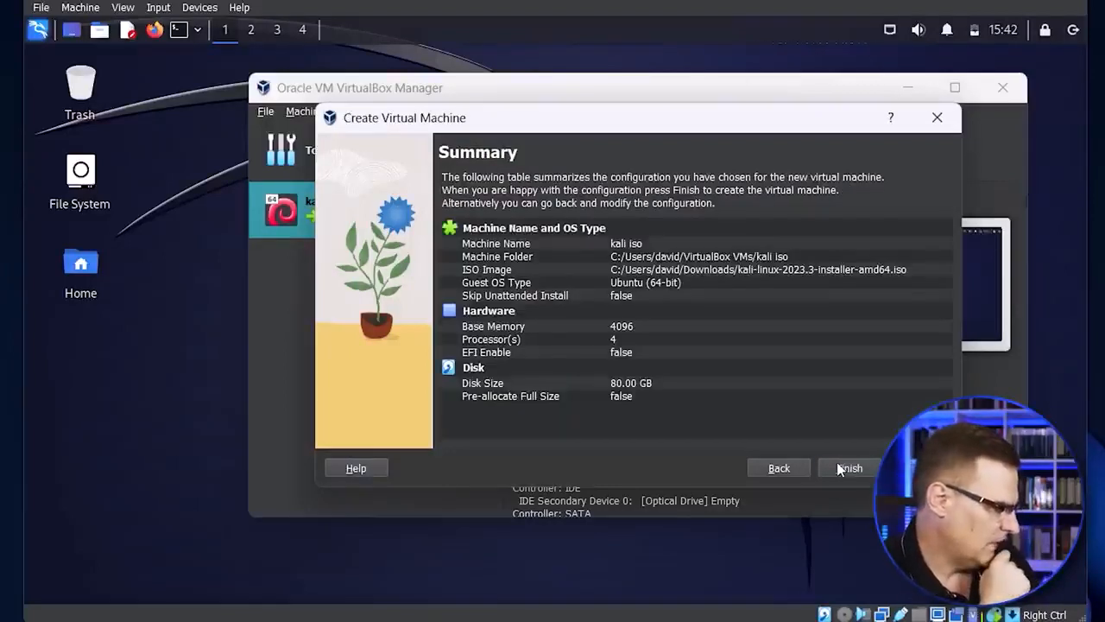
left_click(842, 468)
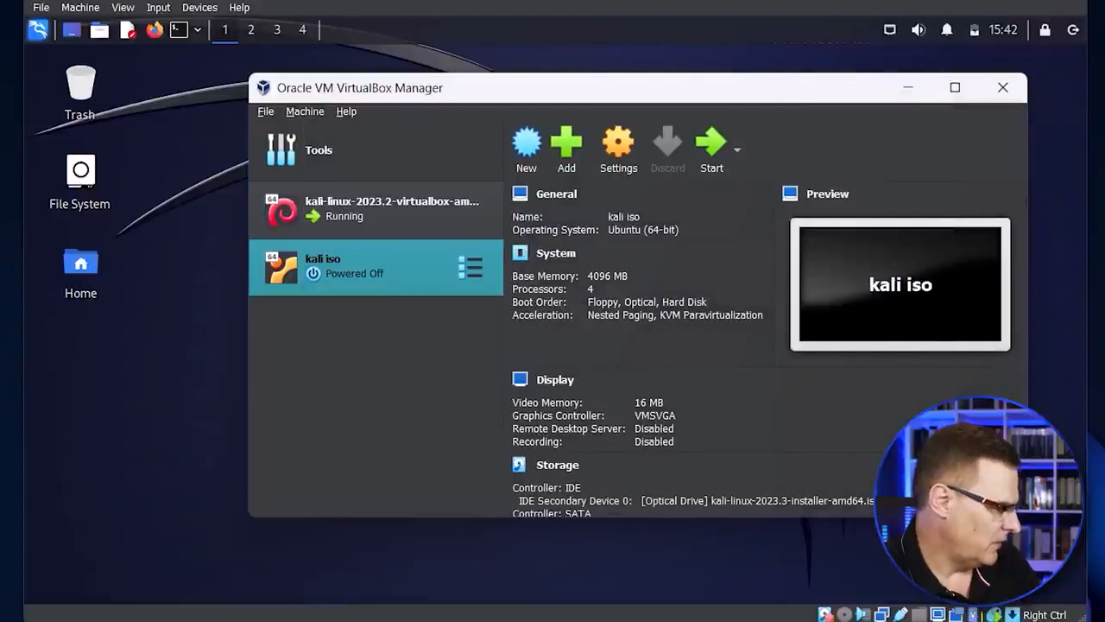
Step: Start the "kali iso" virtual machine and launch Graphical install from the Kali Linux installer menu
key("alt+Tab")
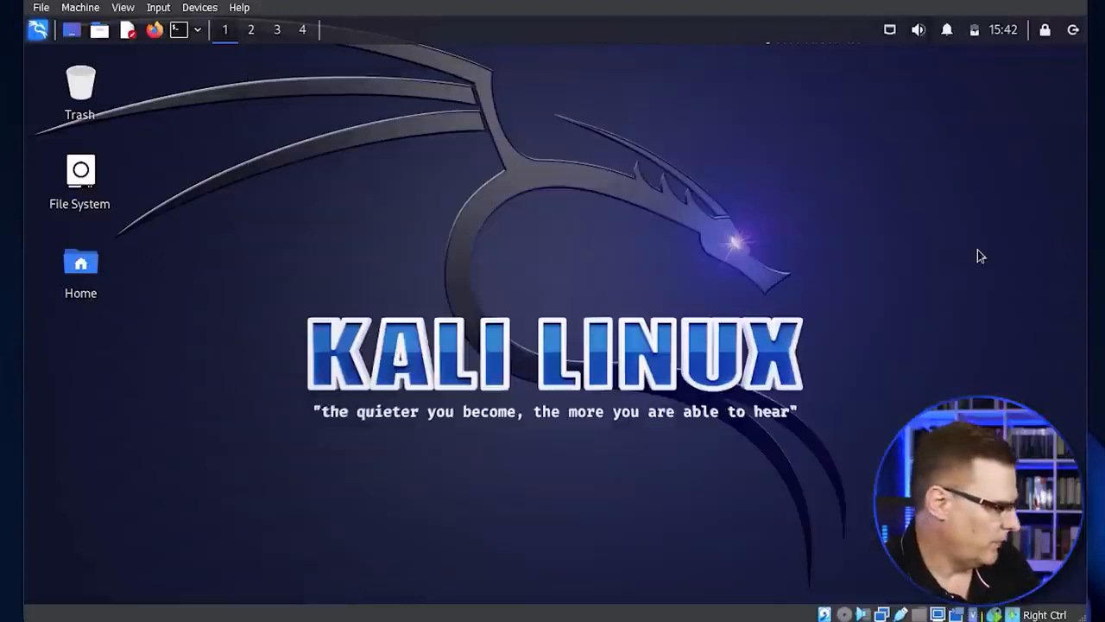
key("alt+Tab")
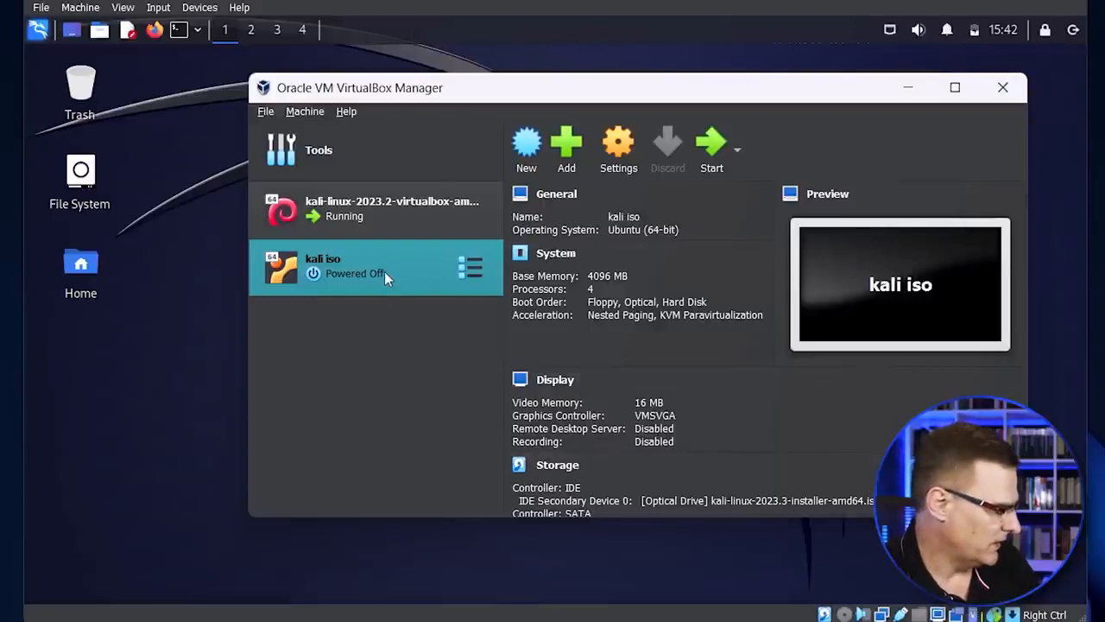
left_click(709, 140)
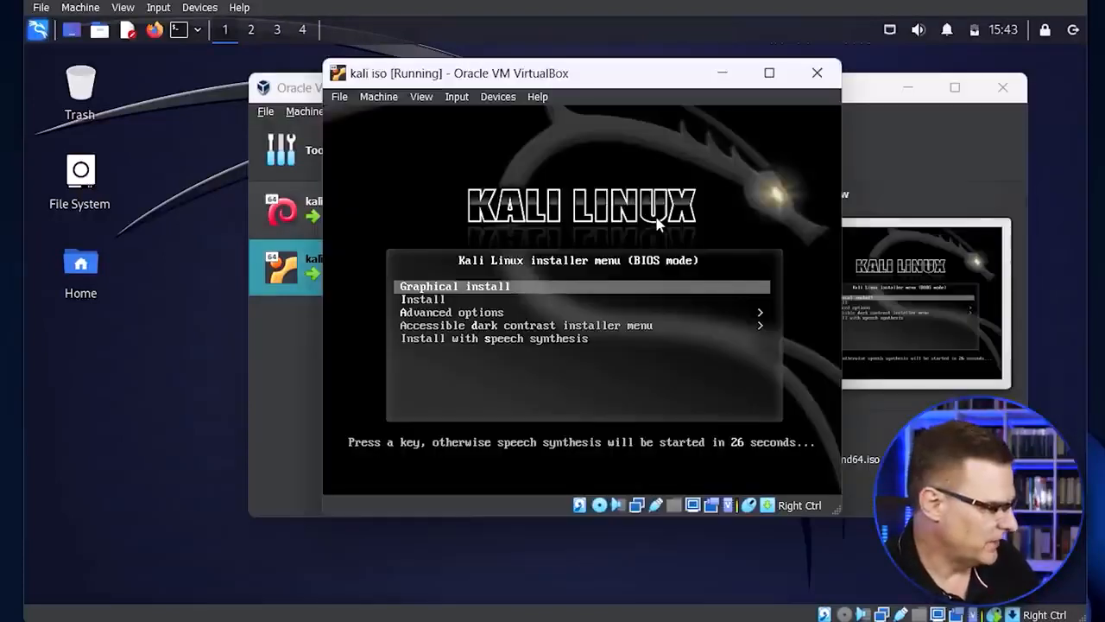
left_click(658, 223)
key("Return")
key("Return")
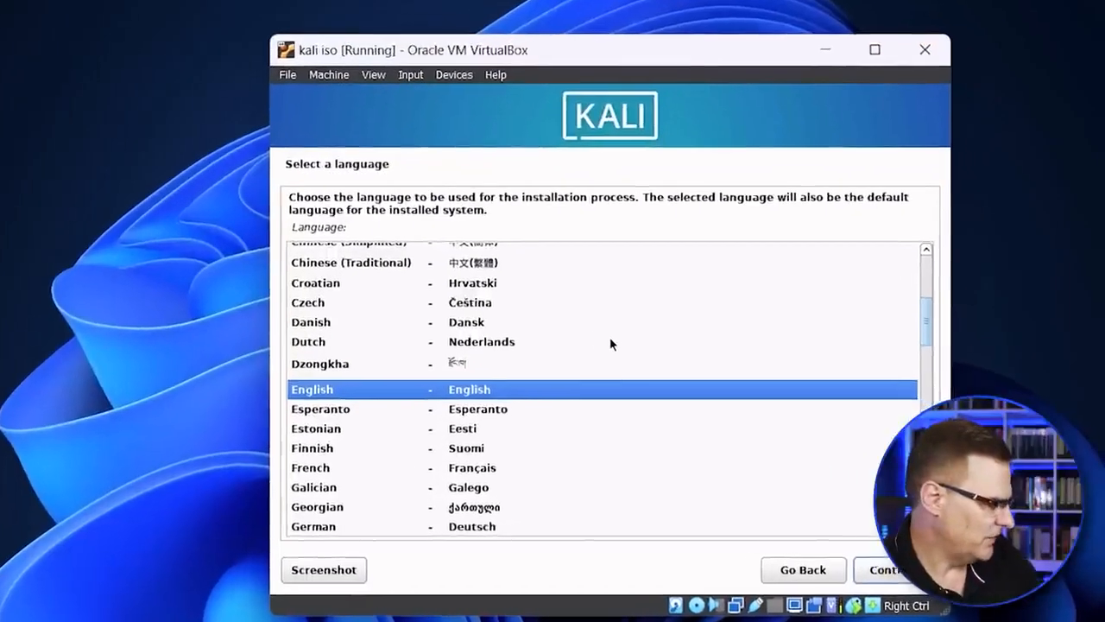
Step: Accept English as the installation language and choose United Kingdom as the location
key("Return")
key("Up")
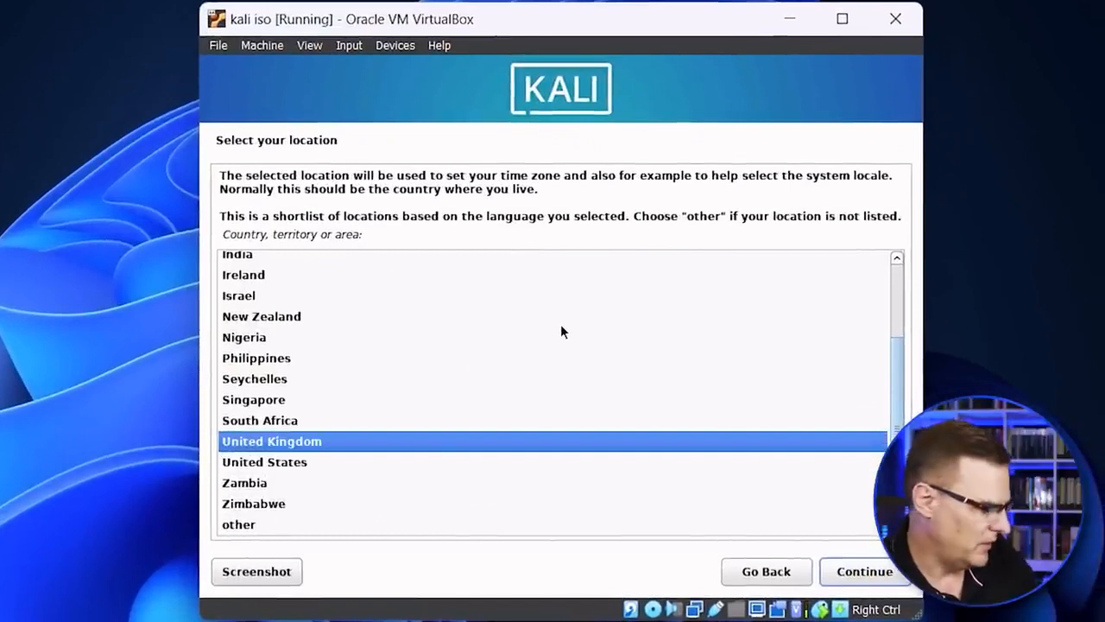
key("Down")
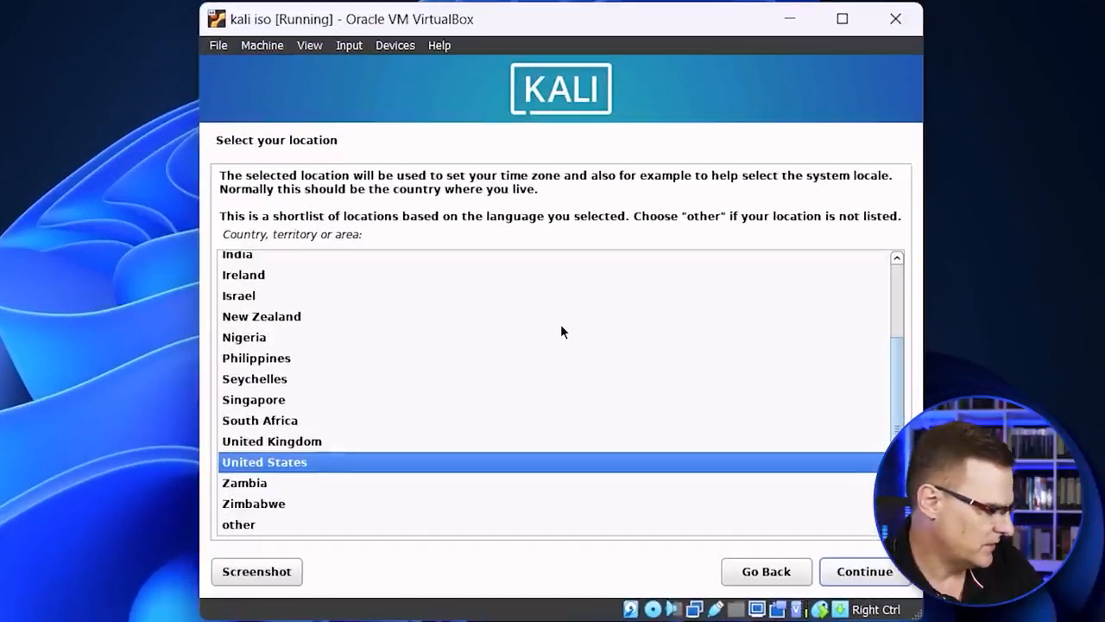
key("Up")
key("Return")
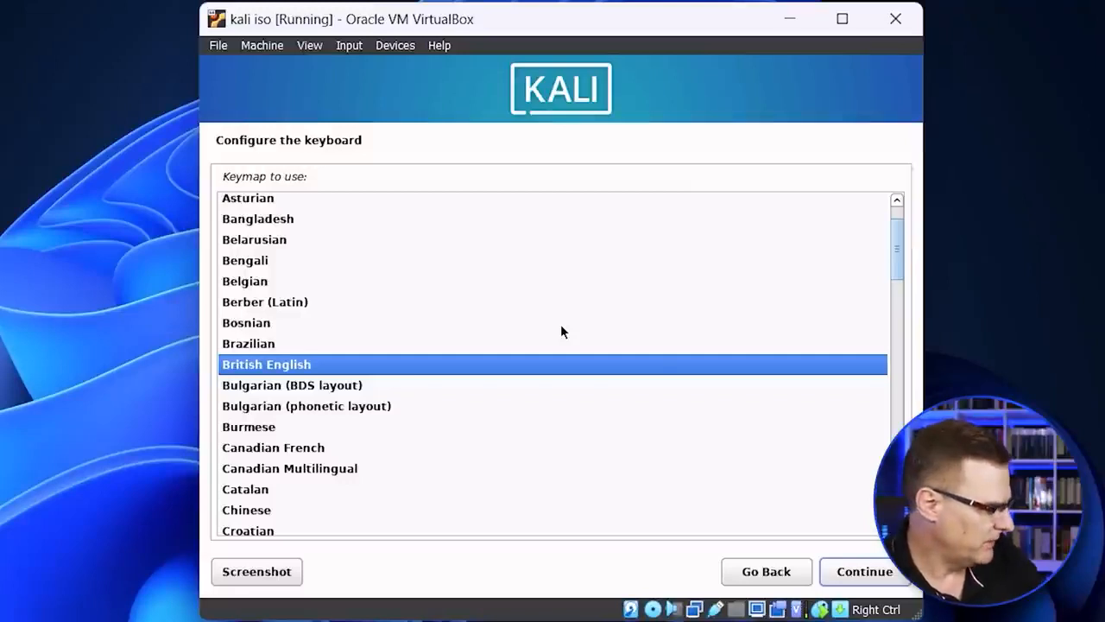
Step: Accept the British English keymap, keep kali as the hostname and leave the domain name blank
key("Return")
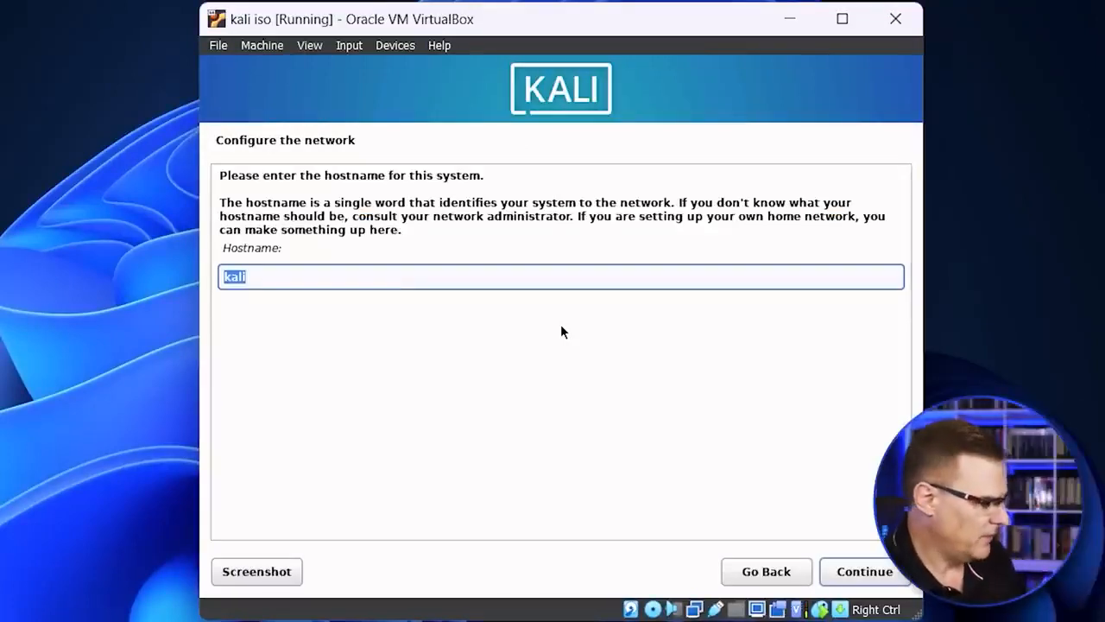
key("Return")
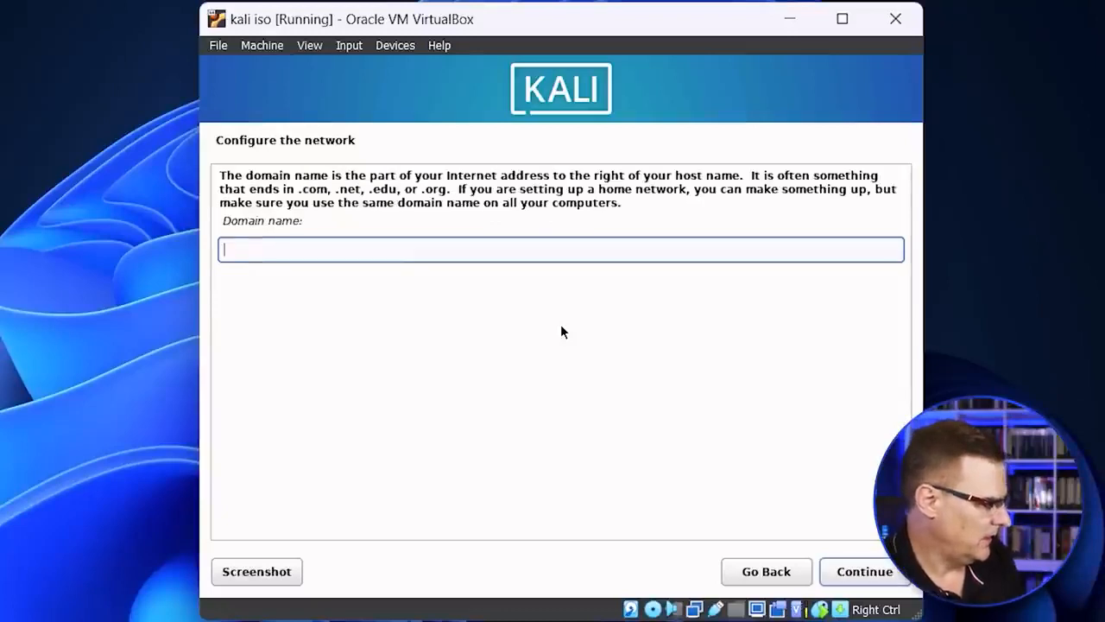
key("Return")
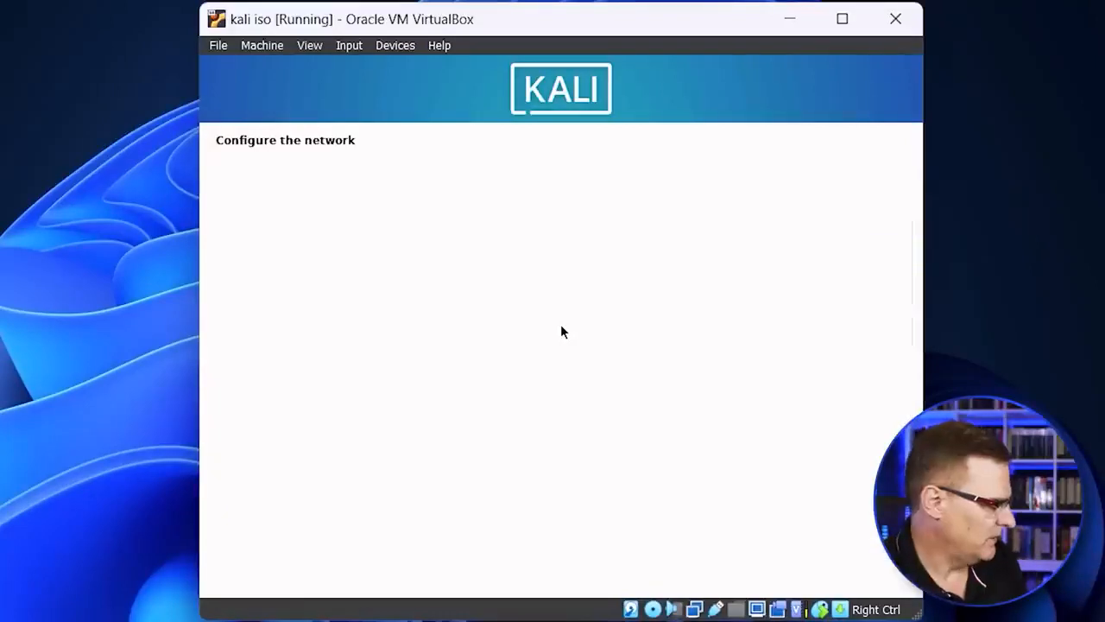
Step: Set the new user's full name to kali and accept the suggested account username
type("kali")
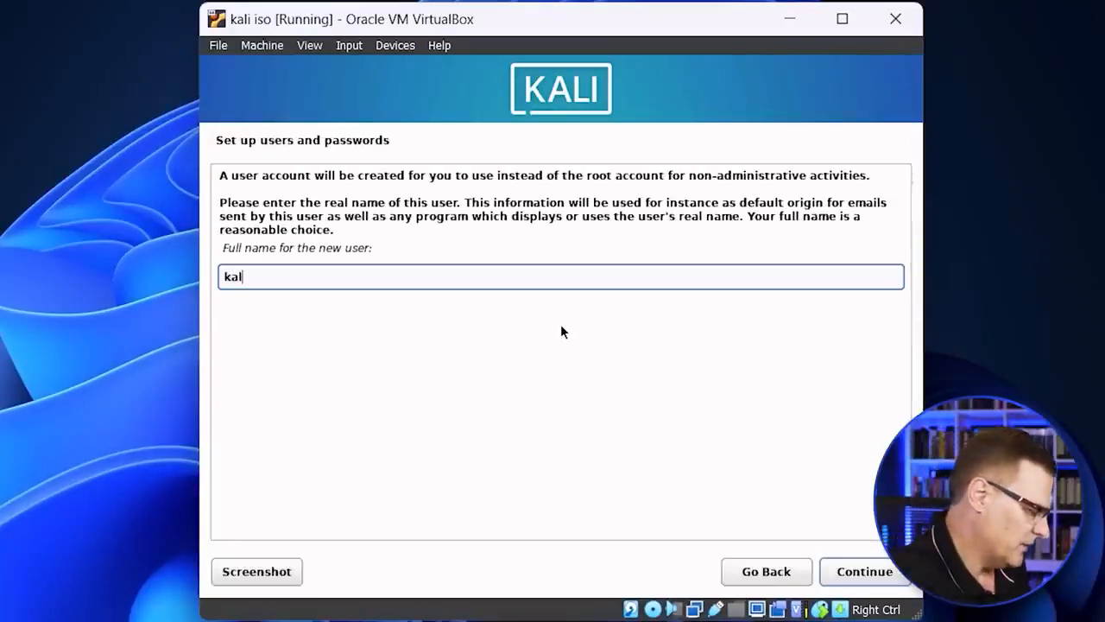
key("Return")
key("Return")
Step: Enter the new user's password twice, reveal the verification entry in clear text, and continue the installation
type("kali")
key("Tab")
key("Tab")
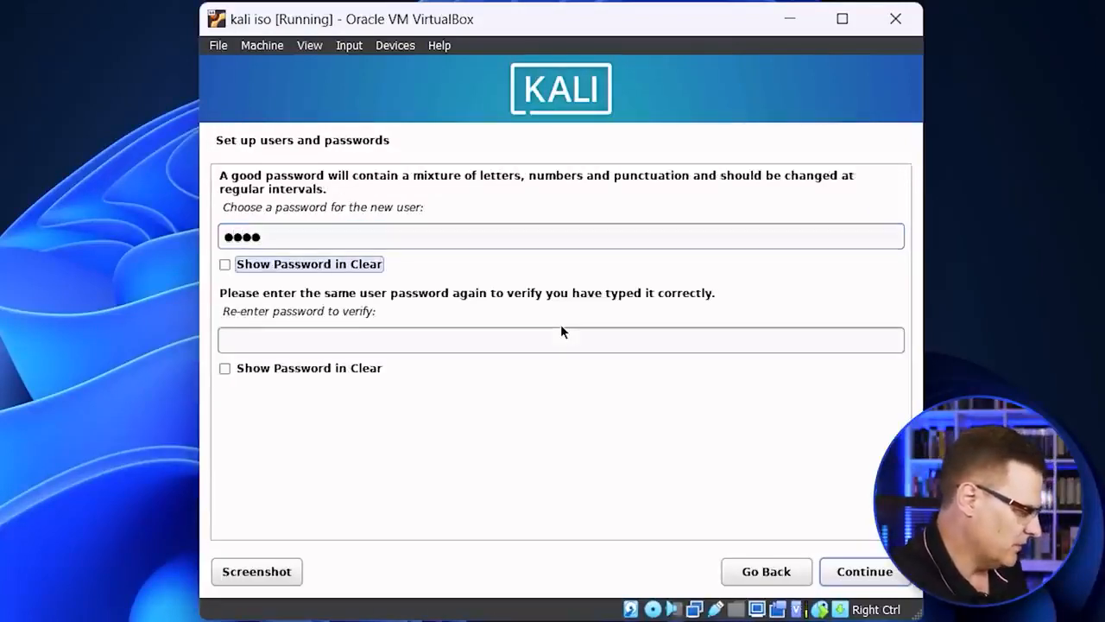
type("kali")
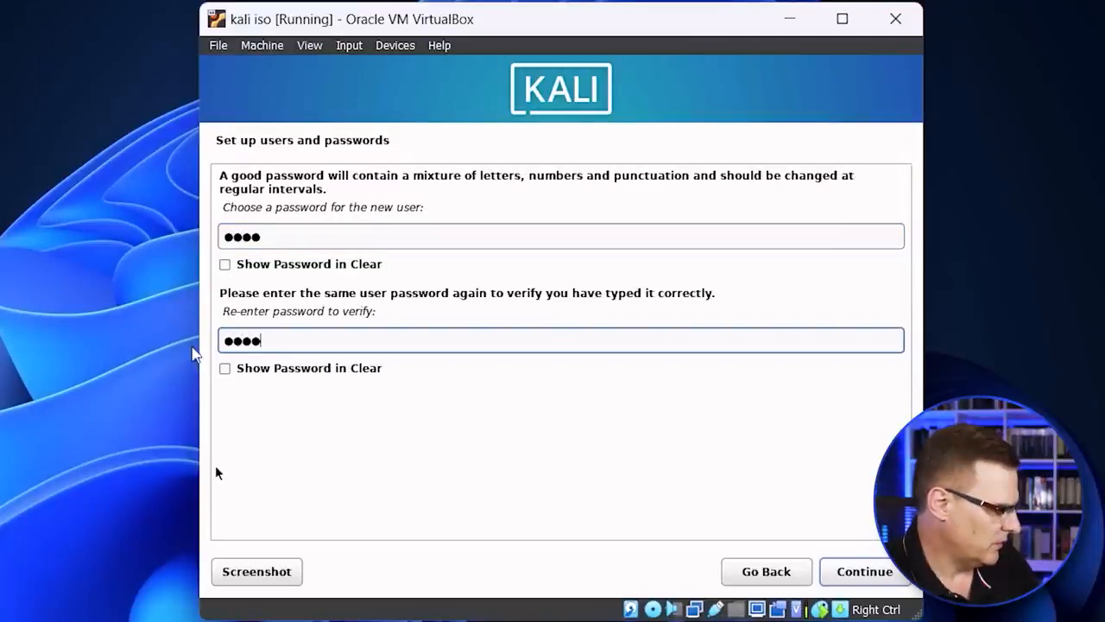
left_click(265, 372)
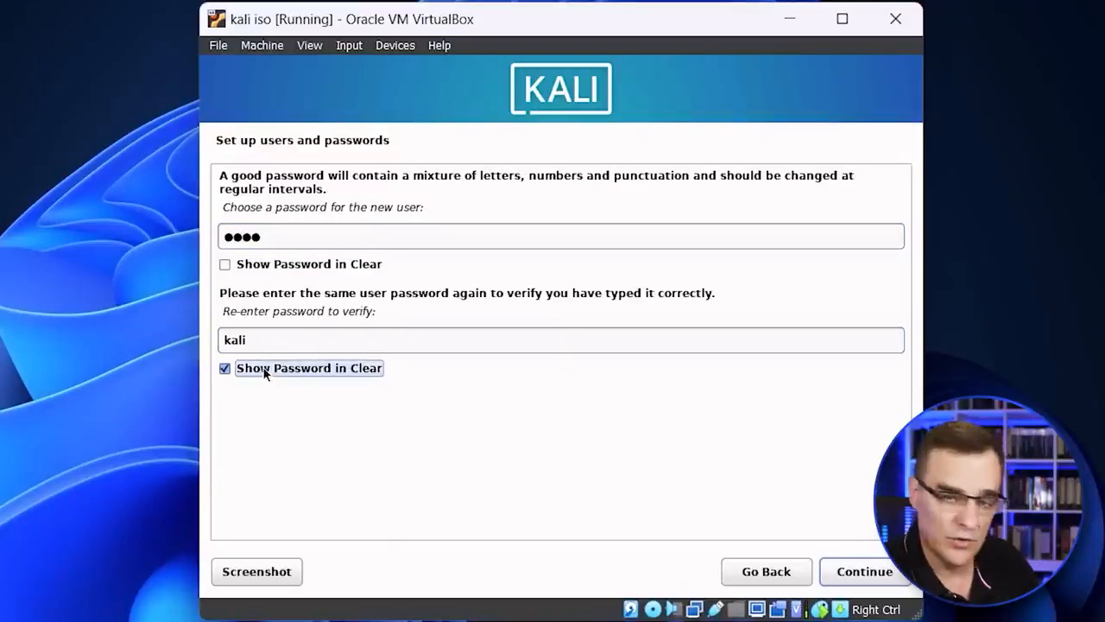
left_click(876, 570)
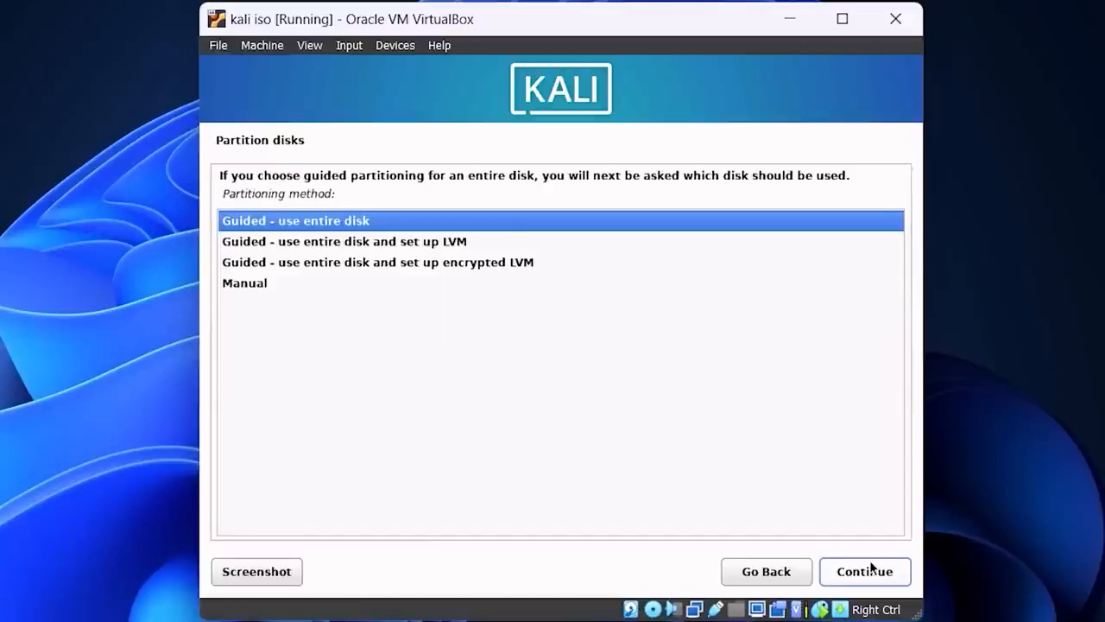
Step: Partition the entire virtual disk with the guided method, all files in one partition, and write the changes to disk
left_click(872, 567)
left_click(880, 580)
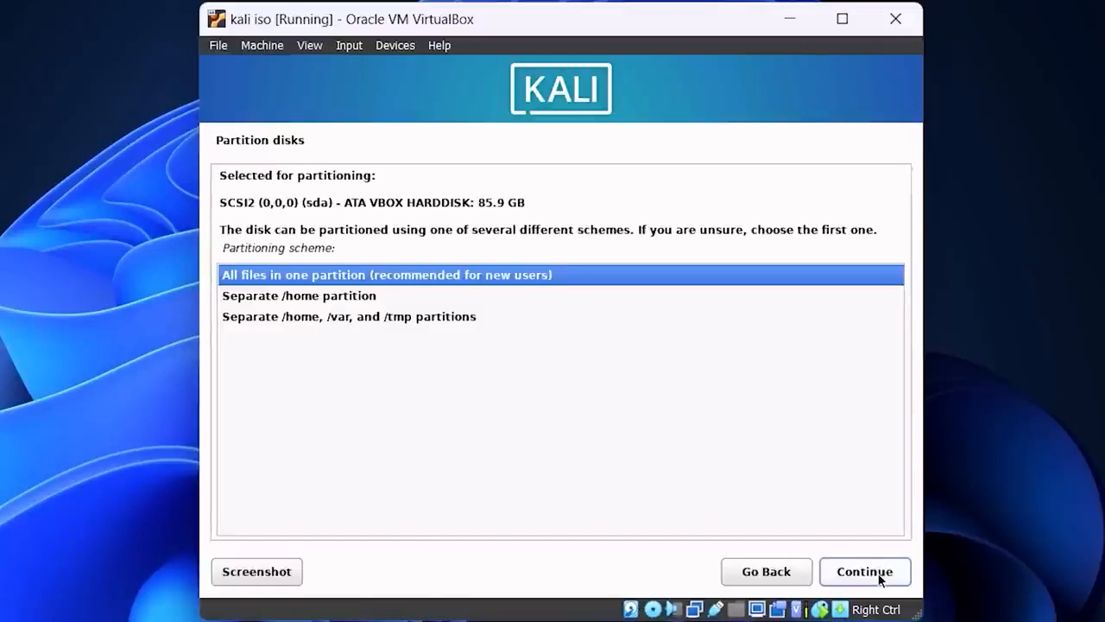
left_click(880, 579)
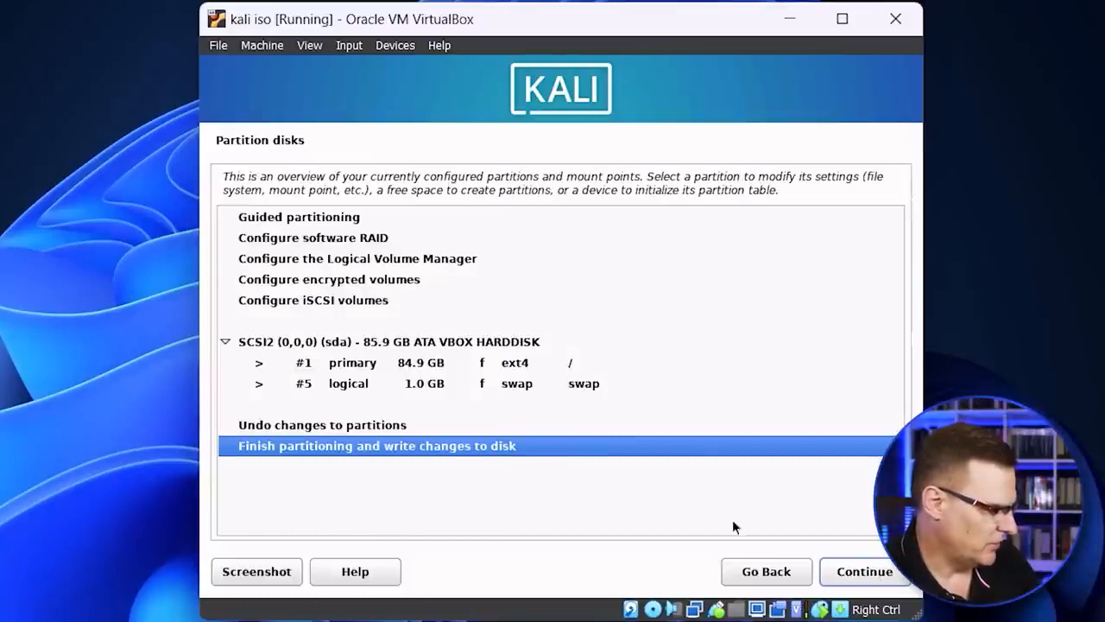
left_click(863, 571)
left_click(226, 351)
left_click(859, 573)
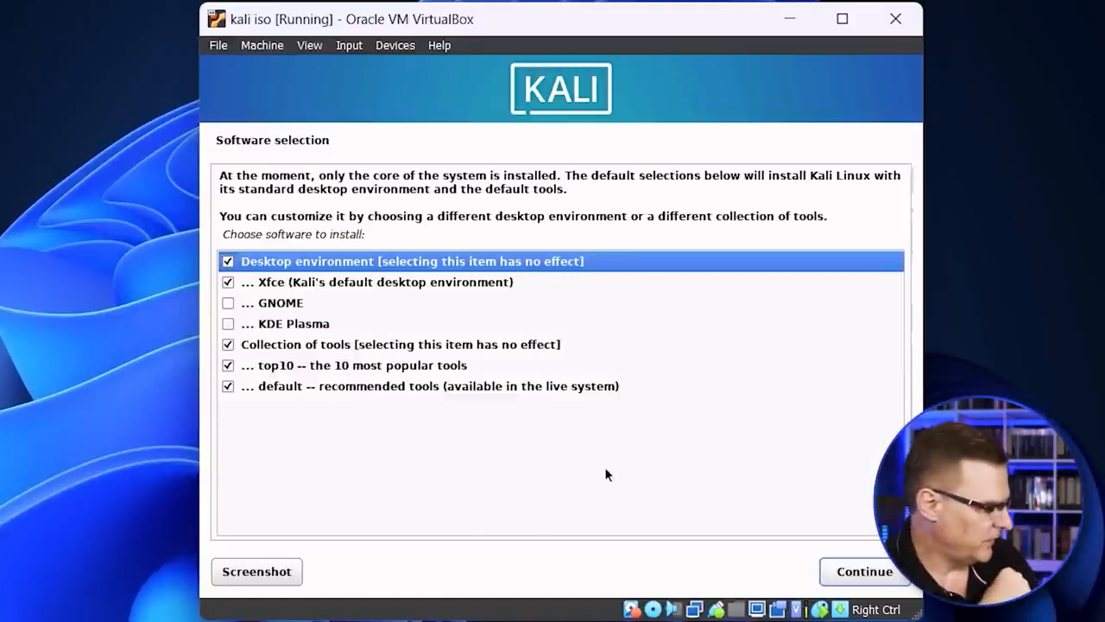
Step: Install the default software selection and put the GRUB boot loader on /dev/sda
left_click(890, 575)
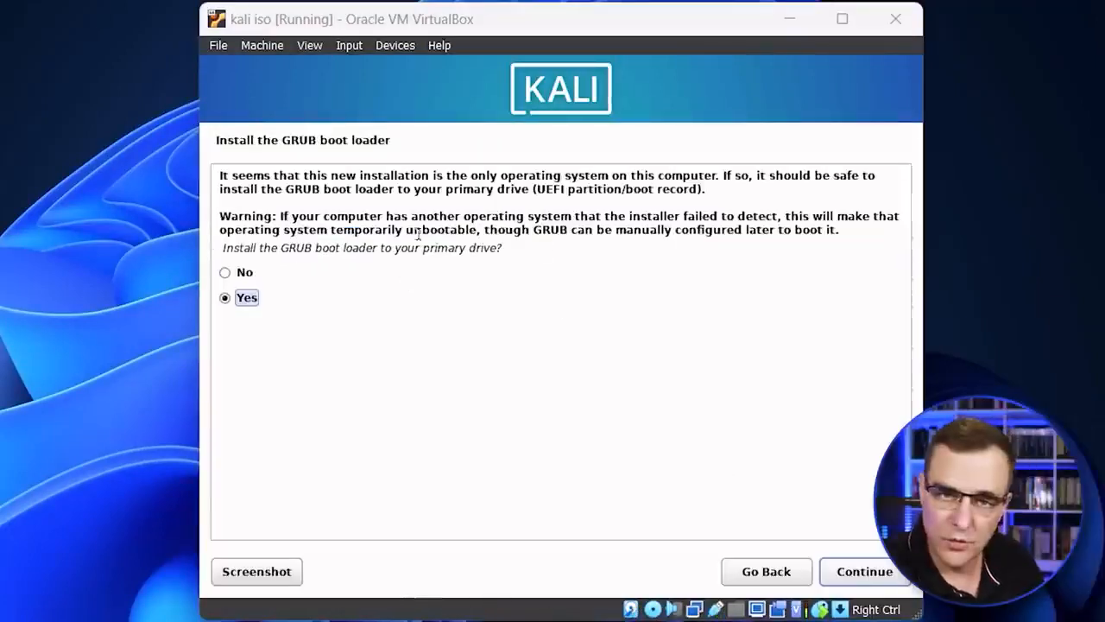
left_click(864, 571)
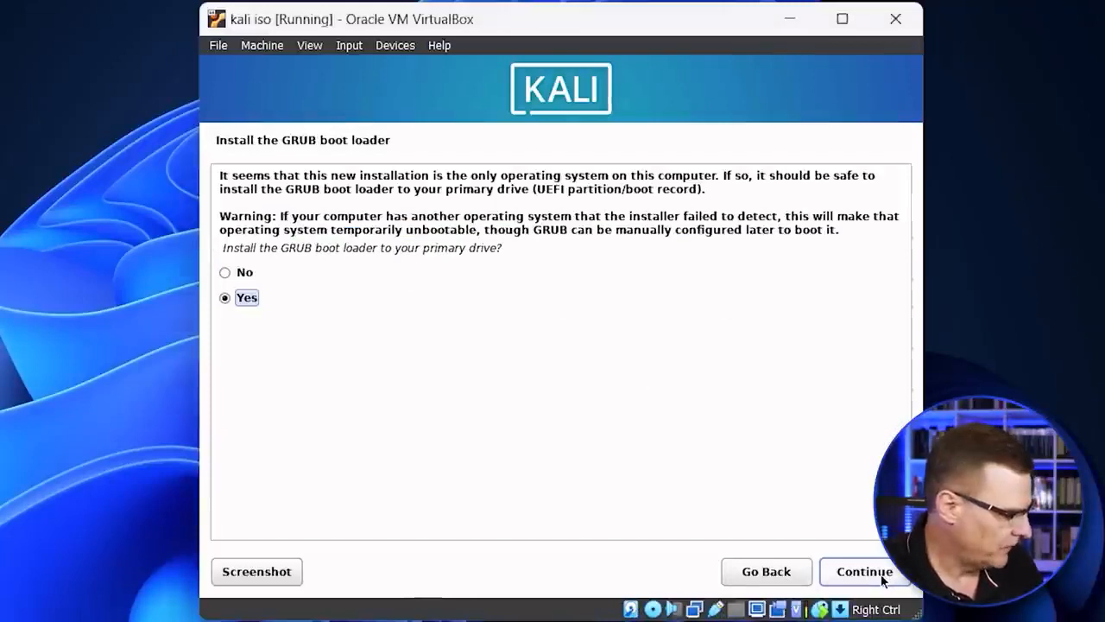
left_click(431, 269)
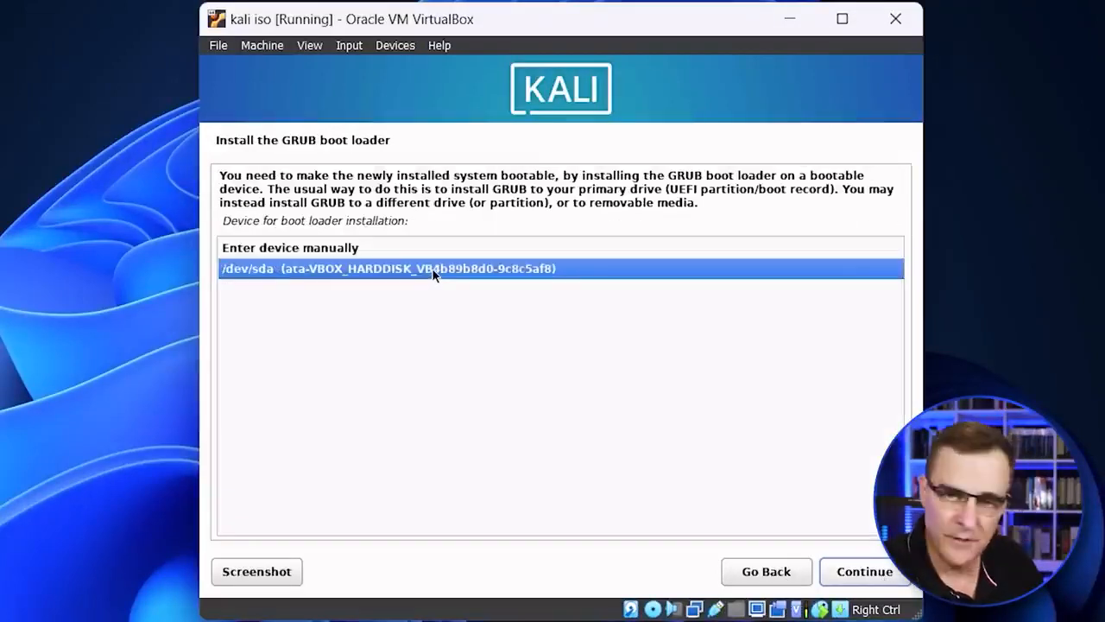
left_click(864, 570)
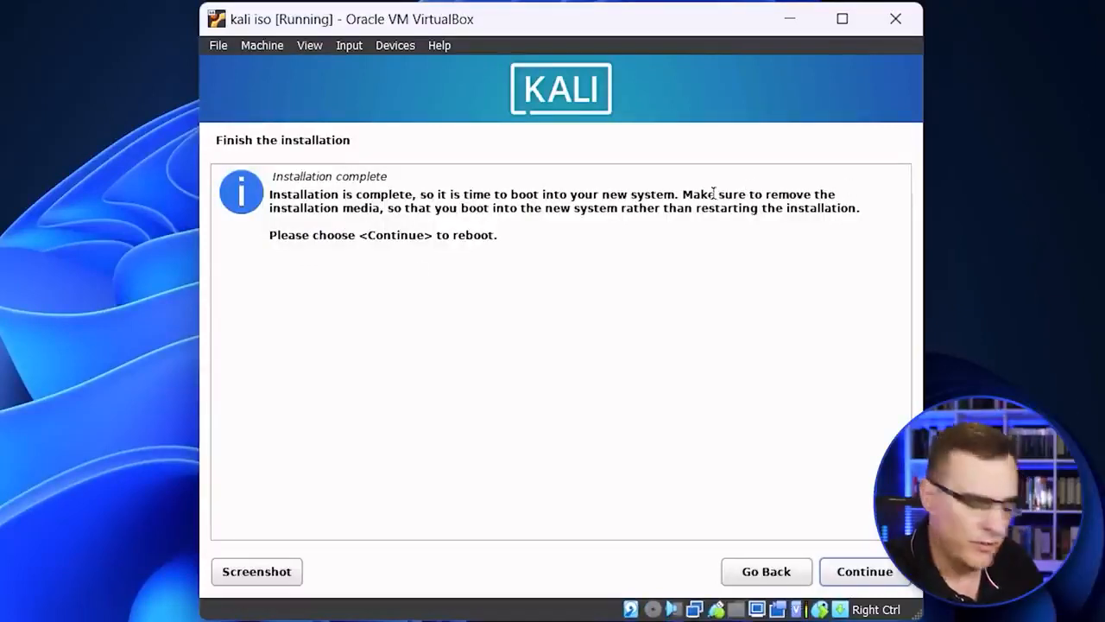
Step: Check in the virtual machine's storage settings whether the installer ISO is still in the optical drive, leaving the settings unsaved
left_click(309, 45)
left_click(262, 45)
left_click(274, 66)
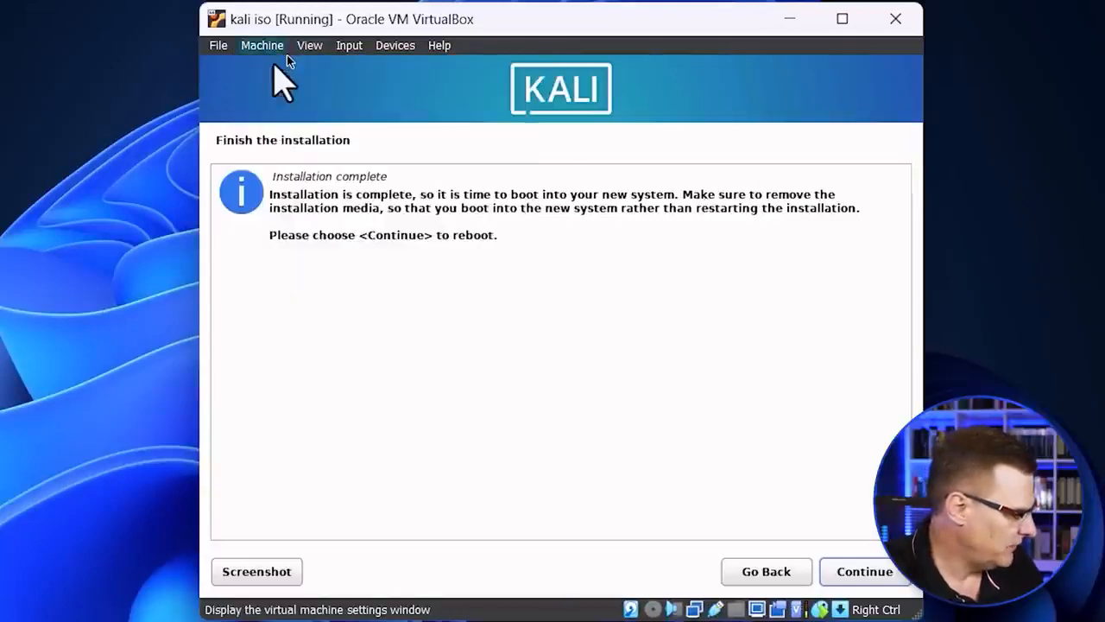
left_click(311, 226)
left_click(449, 205)
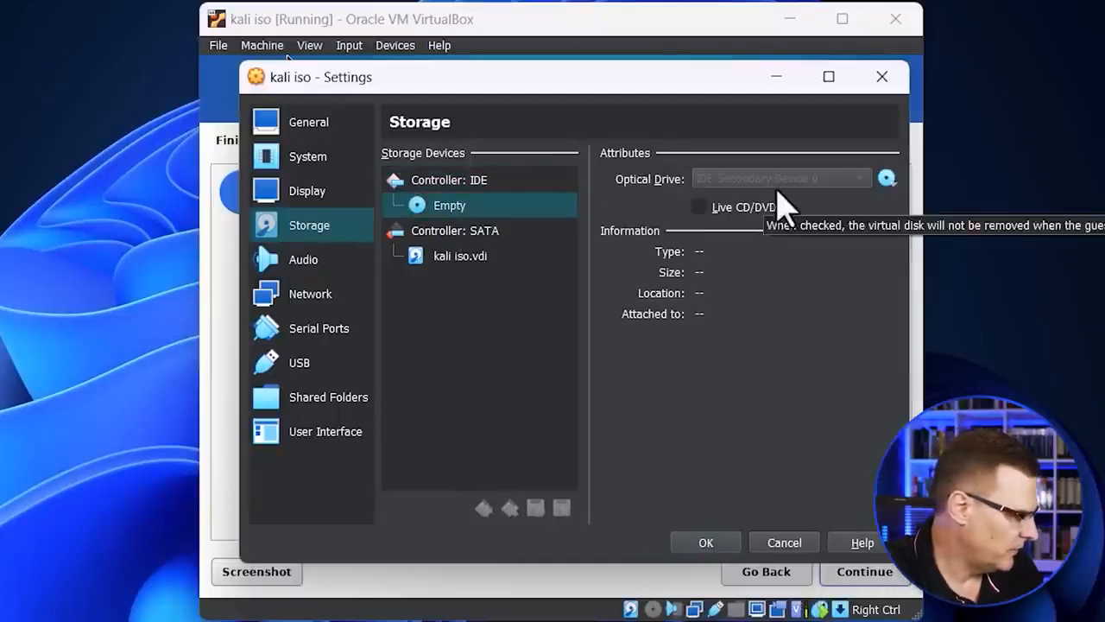
left_click(785, 544)
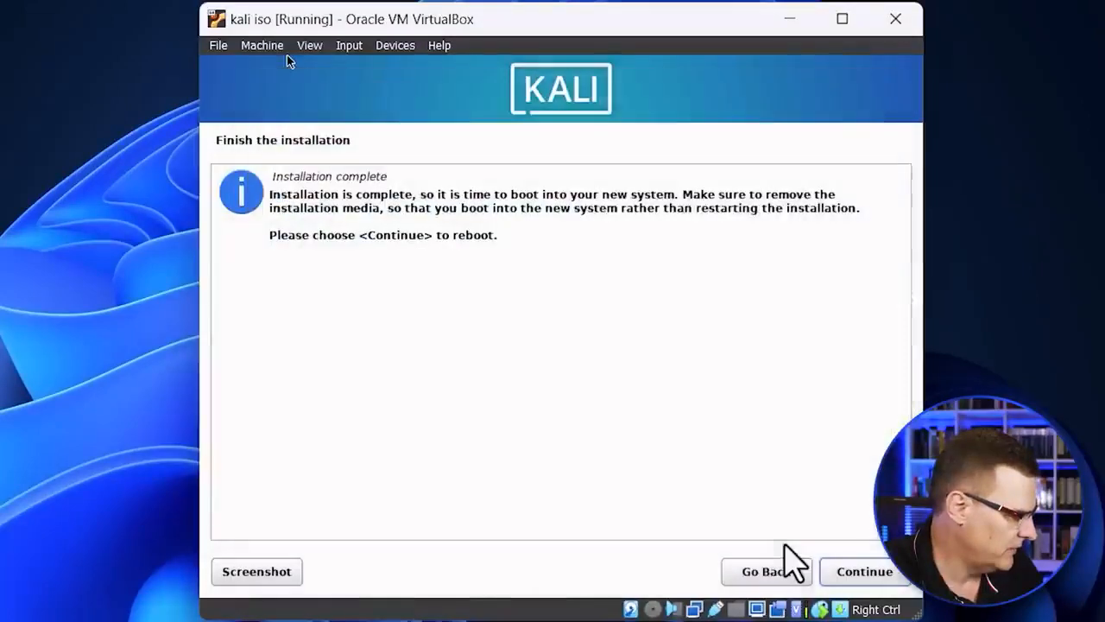
Step: Reboot into the newly installed system and log in as kali with the account password
left_click(850, 573)
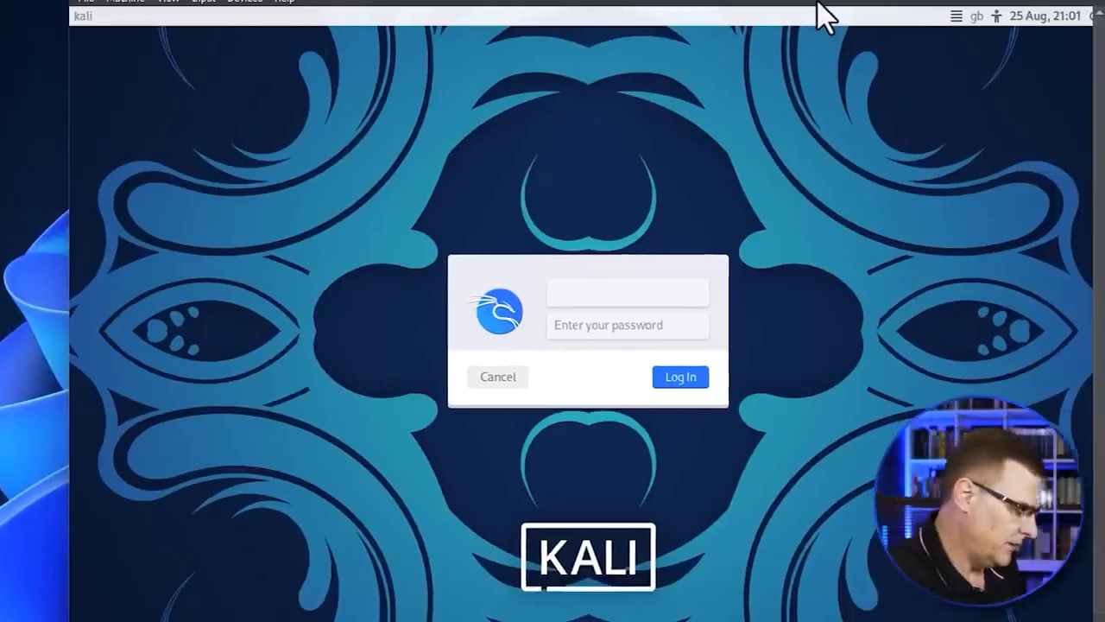
type("kali")
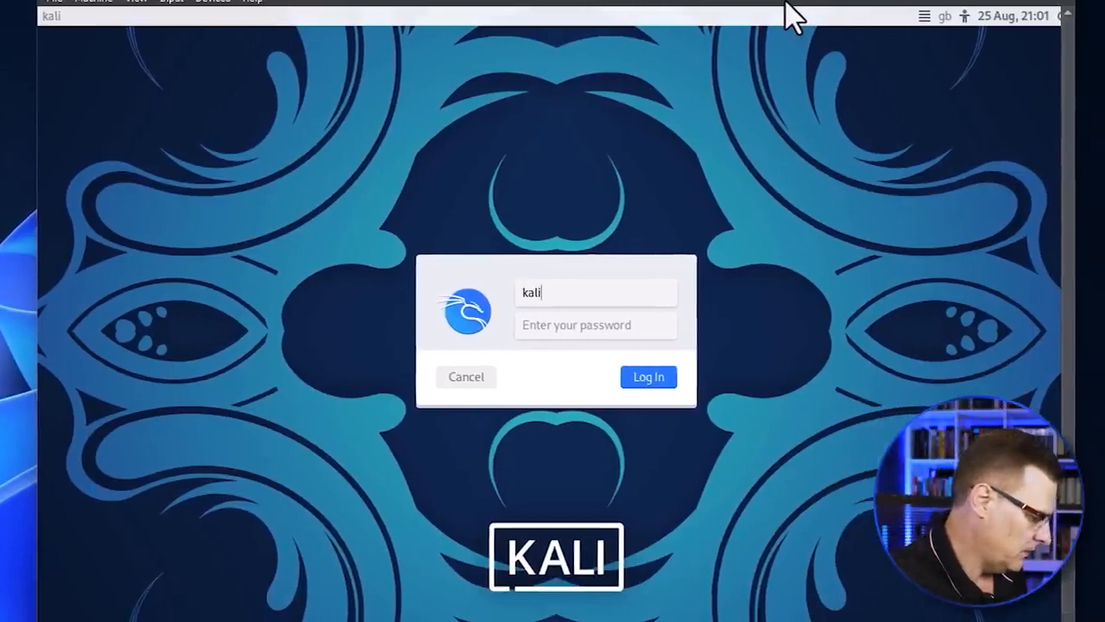
key("Tab")
type("kali")
key("Return")
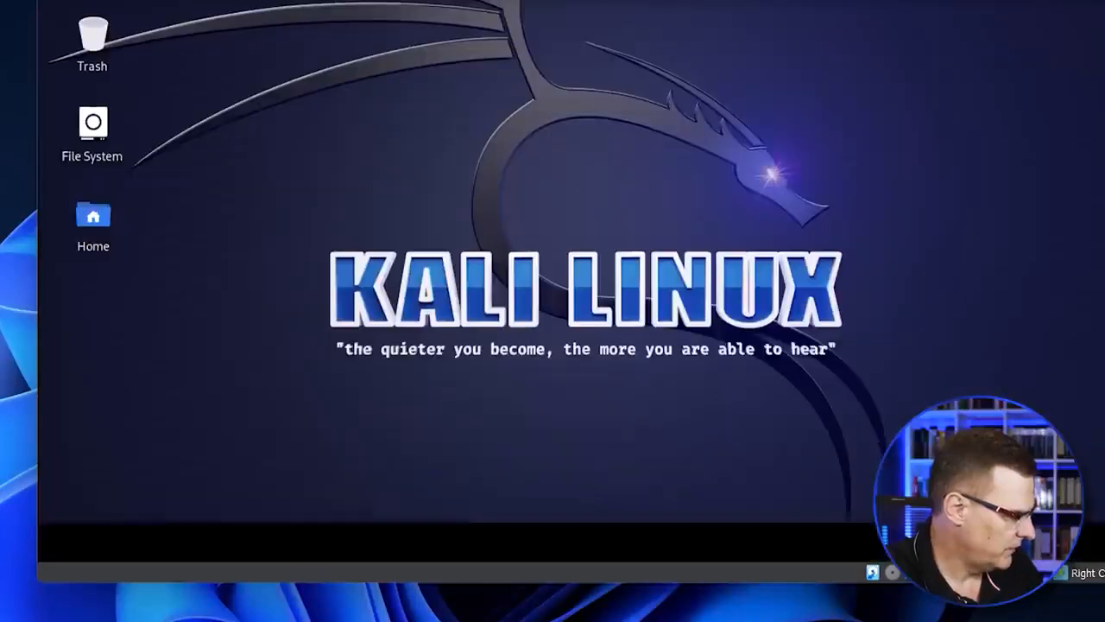
Step: Check which network type Adapter 1 is attached to in the "kali iso" virtual machine's settings
left_click(93, 0)
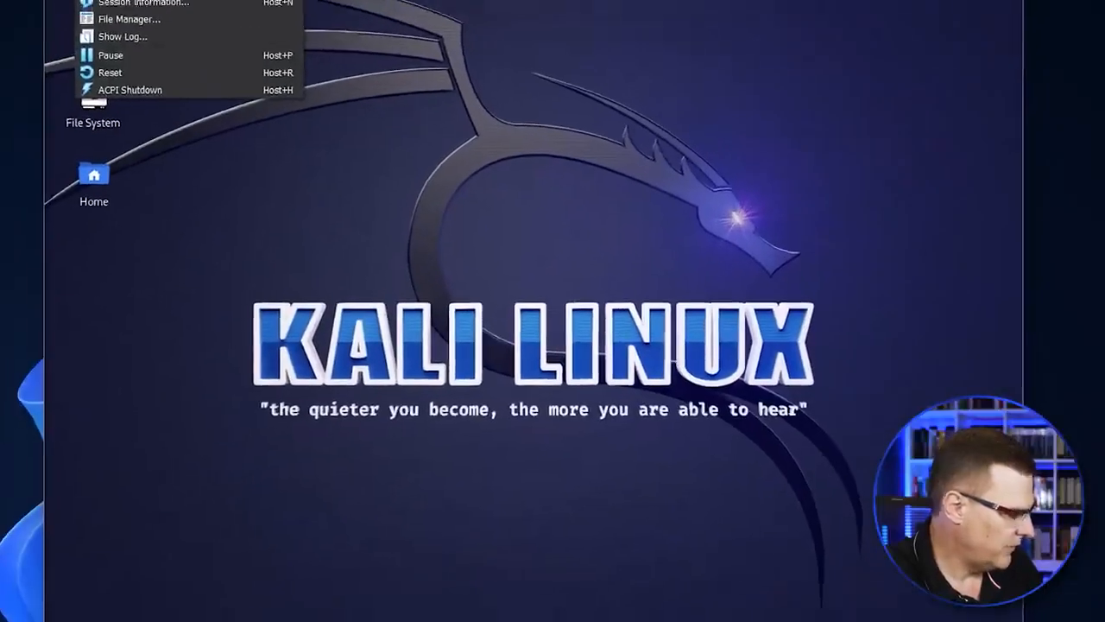
left_click(215, 19)
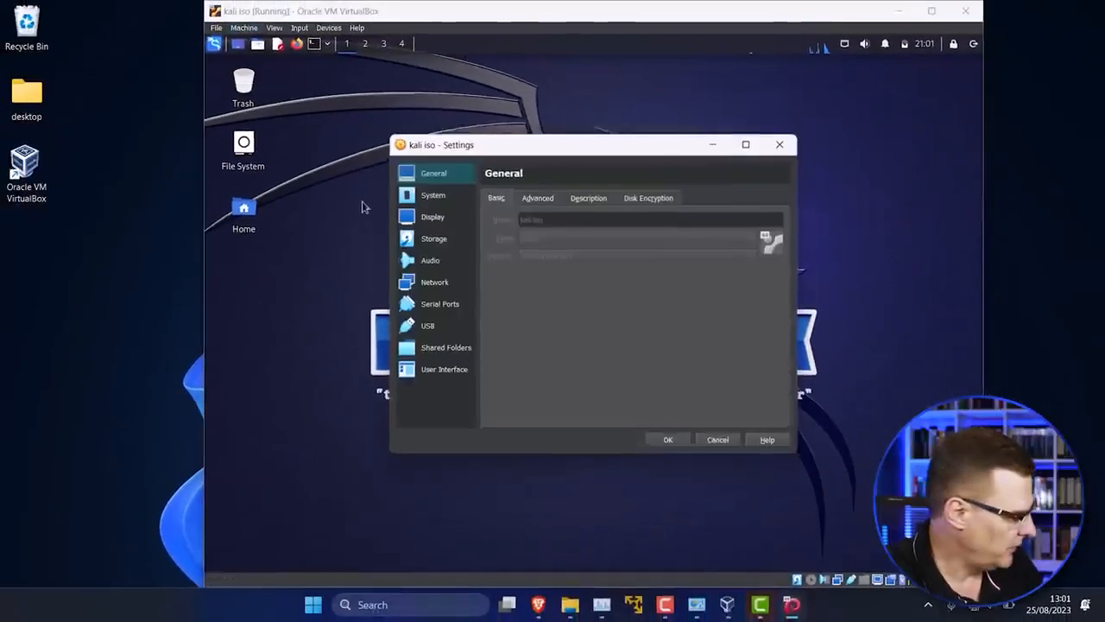
left_click(434, 282)
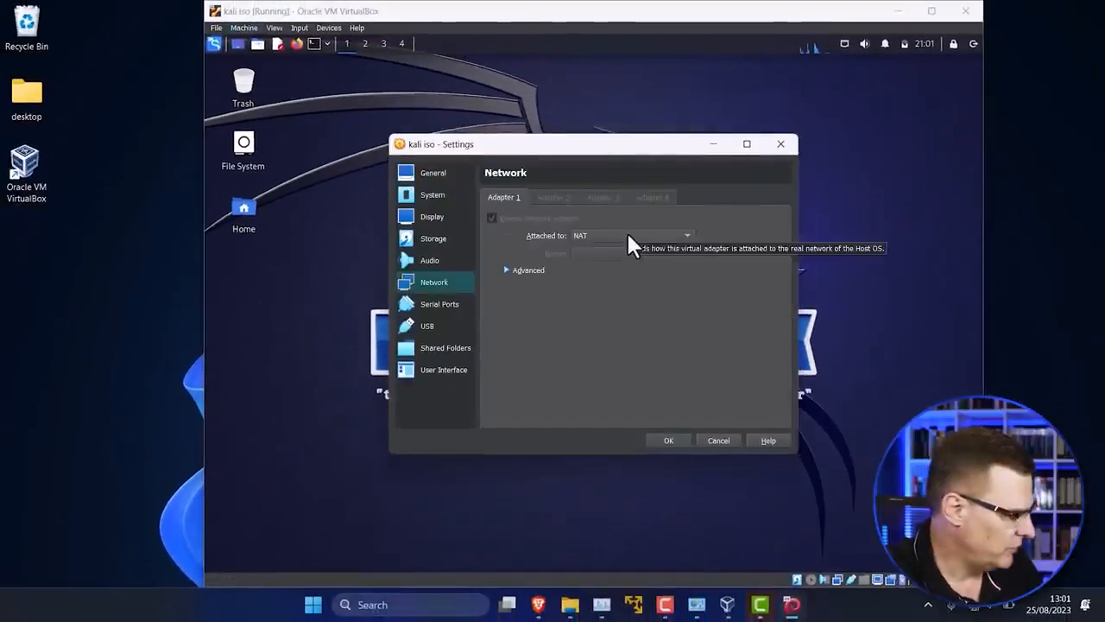
left_click(628, 236)
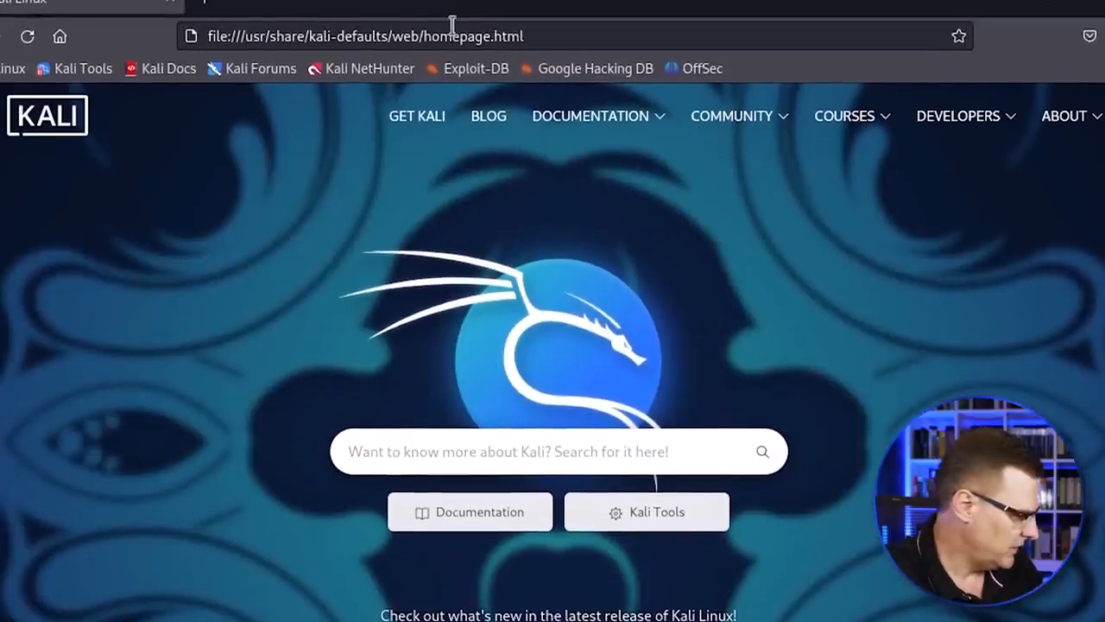
Step: Load kali.org in the Firefox browser inside the virtual machine to test its internet access
left_click(452, 28)
type("kali.org/")
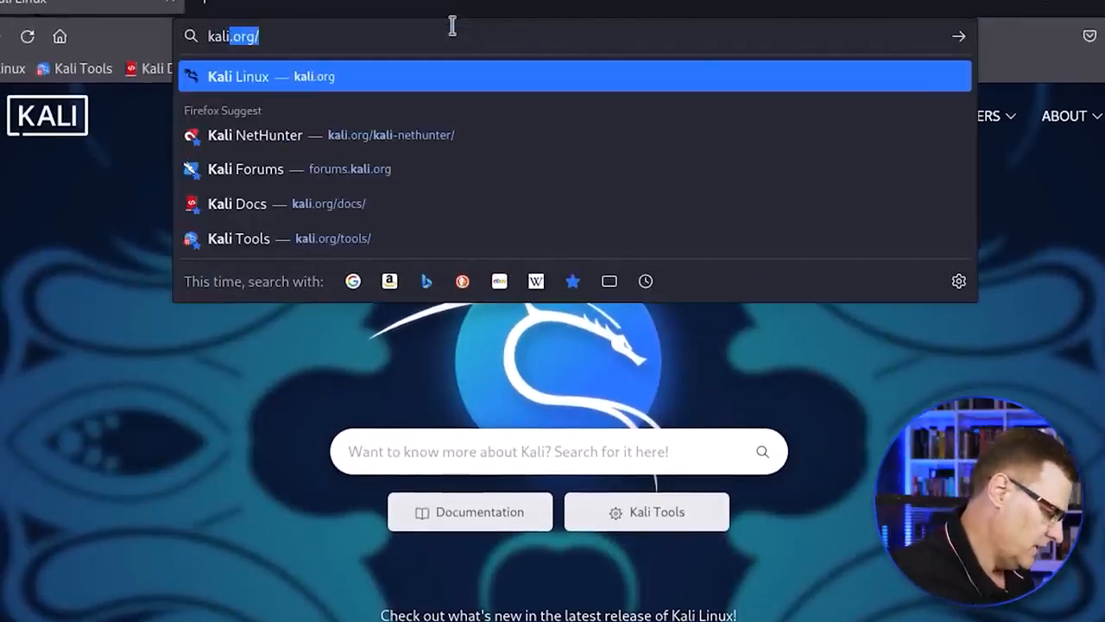
key("Return")
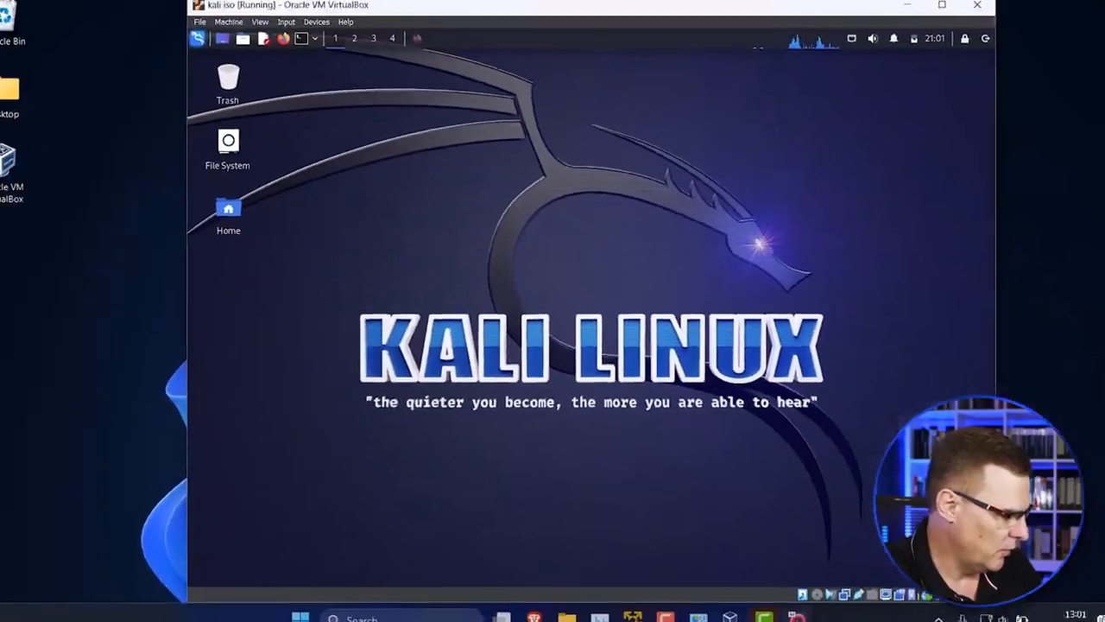
Step: Bring up the running kali-linux-2023.2-virtualbox-amd64 virtual machine and move its window and the "kali iso" window apart
left_click(729, 604)
double_click(452, 271)
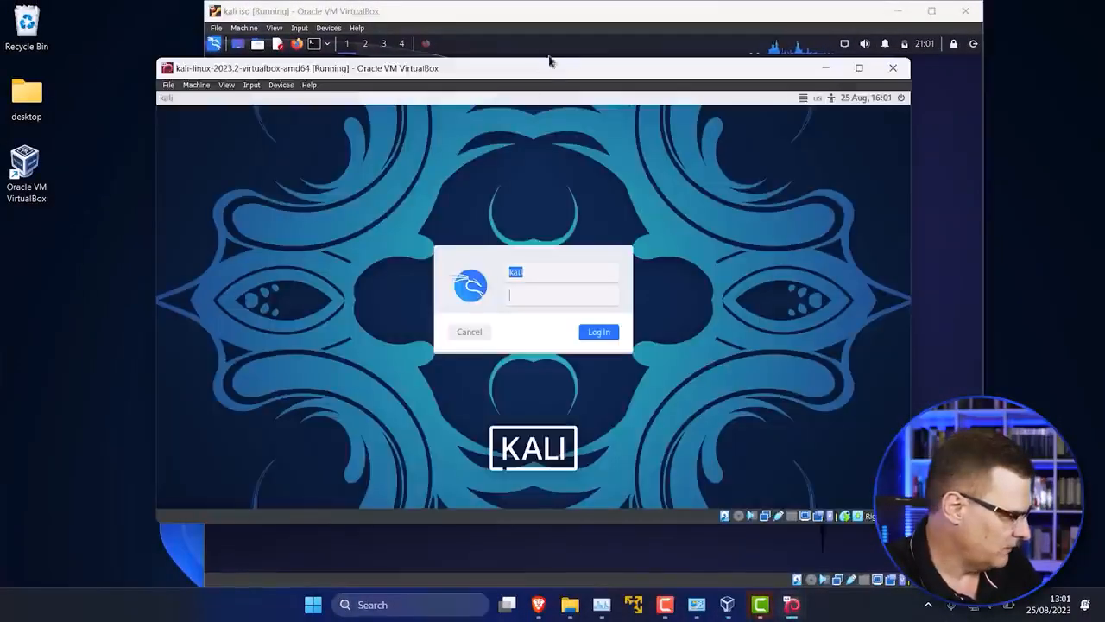
left_click_drag(549, 61, 465, 60)
left_click_drag(560, 12, 664, 22)
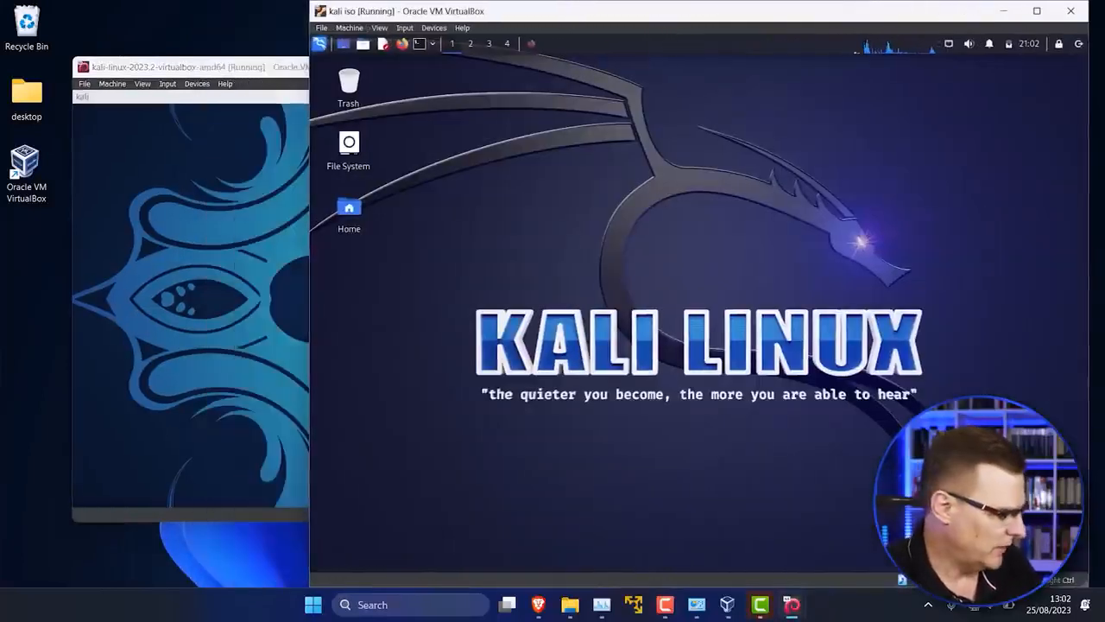
Step: In File Explorer, check the size of the Kali Linux folder in Documents > Virtual Machines, and close its properties
left_click(579, 604)
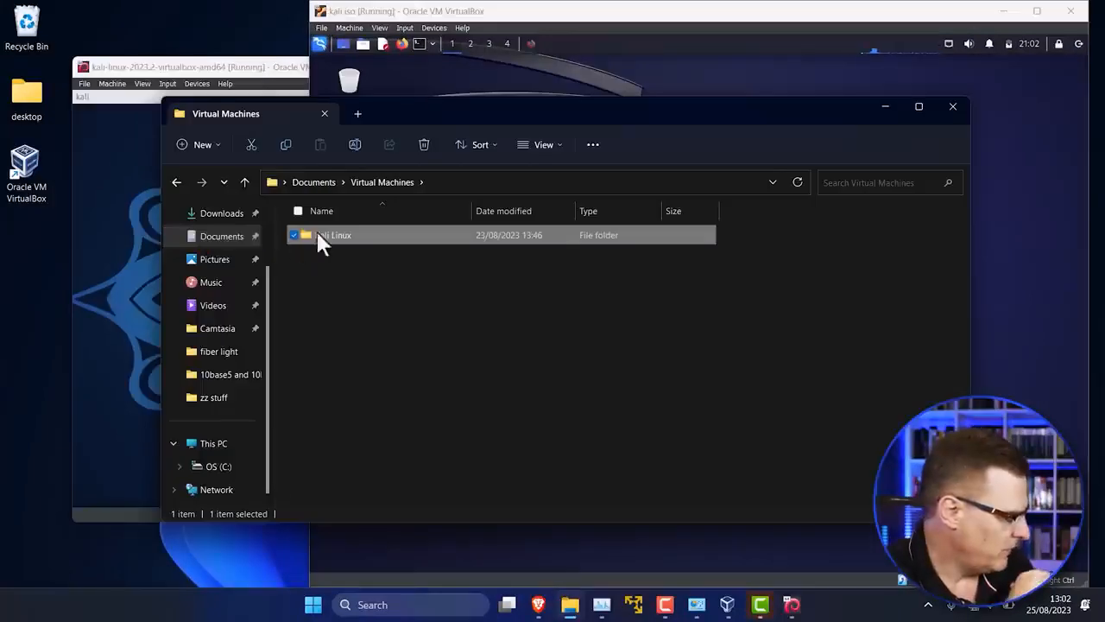
left_click(222, 238)
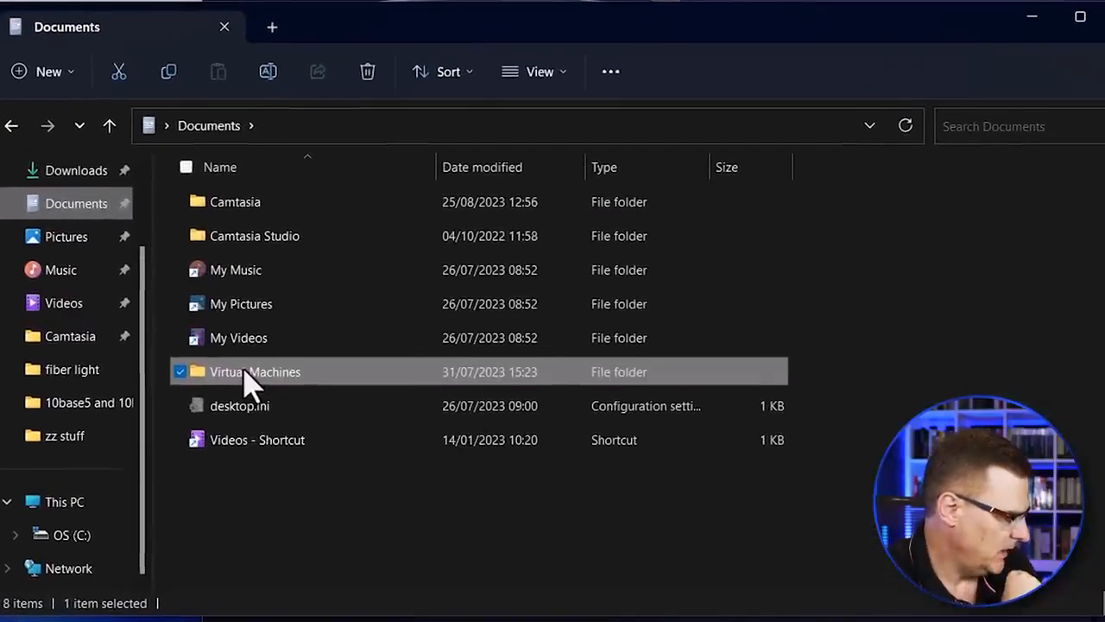
double_click(245, 370)
left_click(227, 202)
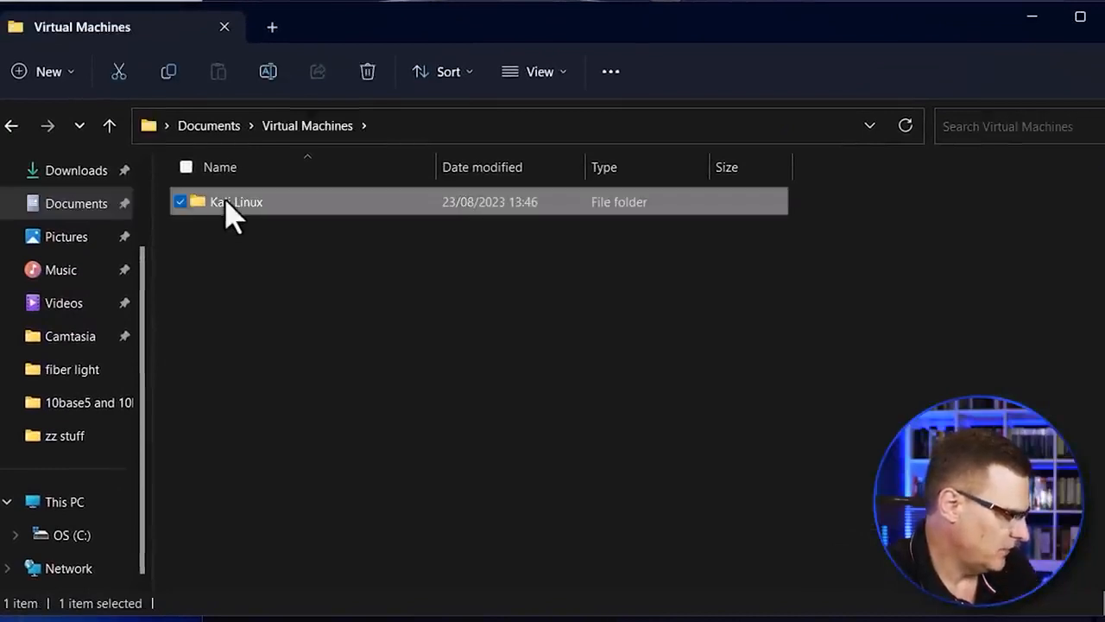
right_click(226, 202)
left_click(311, 499)
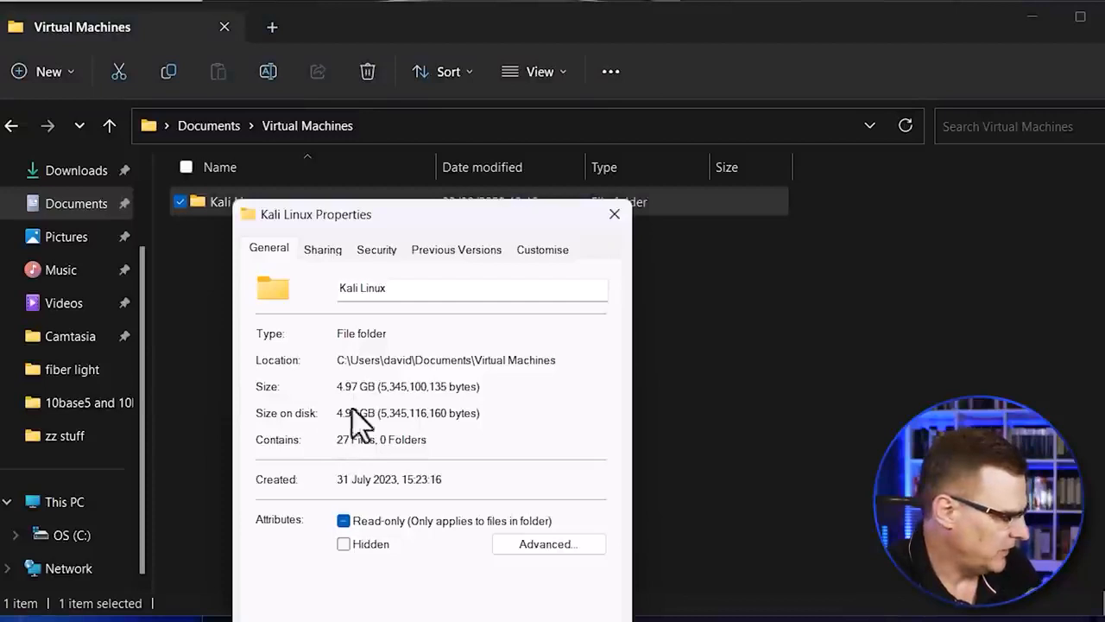
left_click(614, 214)
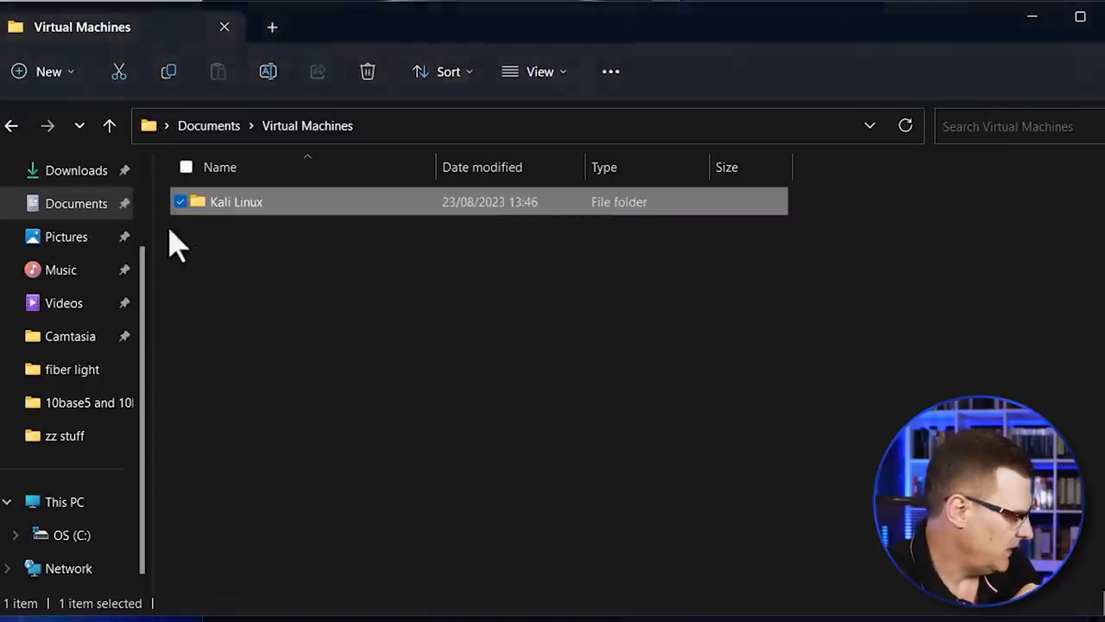
Step: Check the size of the kali-linux-2023.2-virtualbox-amd64 folder in Downloads and close its properties
left_click(76, 170)
left_click(278, 237)
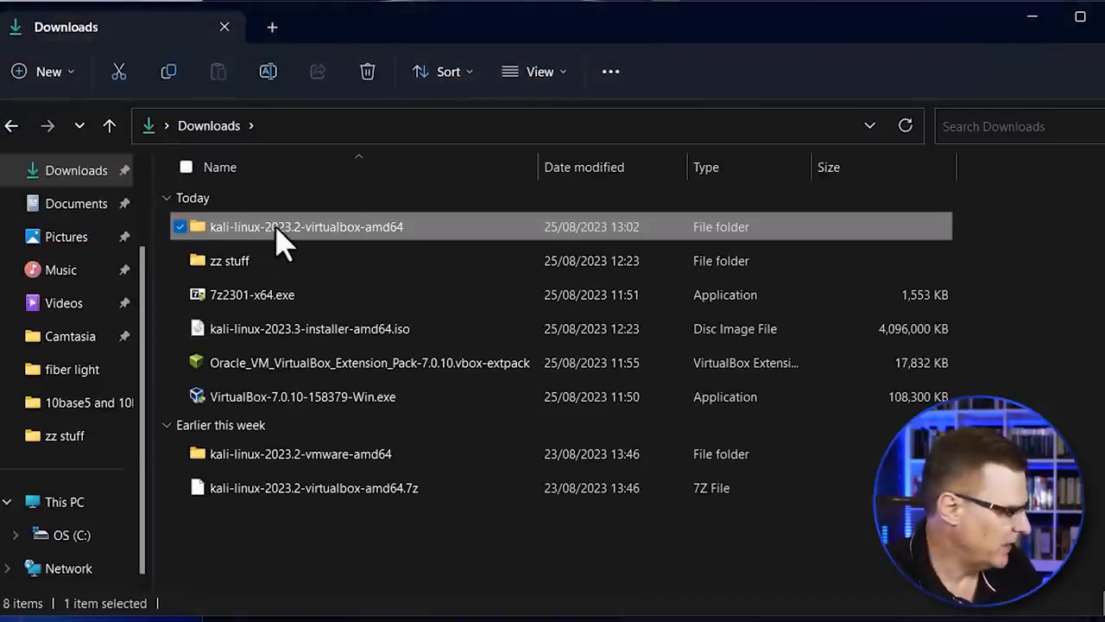
right_click(278, 228)
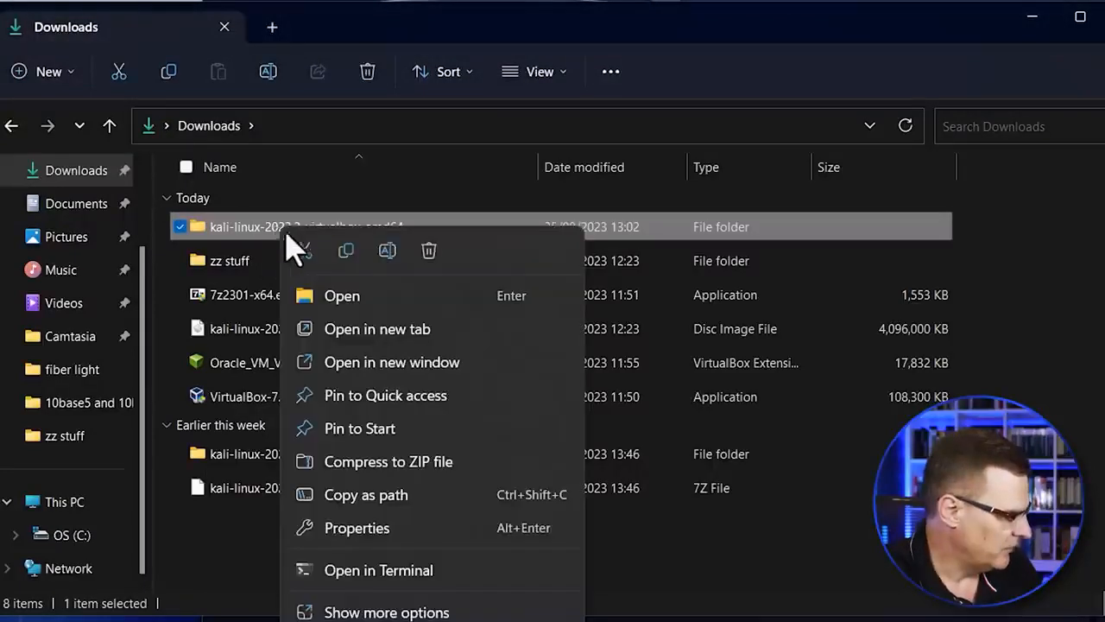
left_click(436, 540)
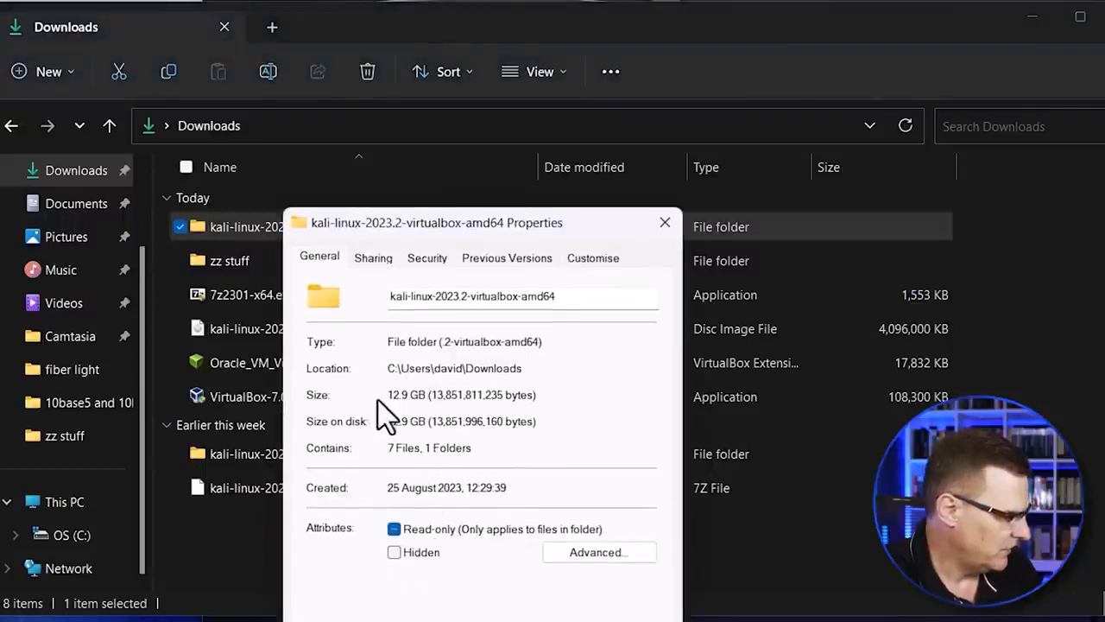
left_click(665, 224)
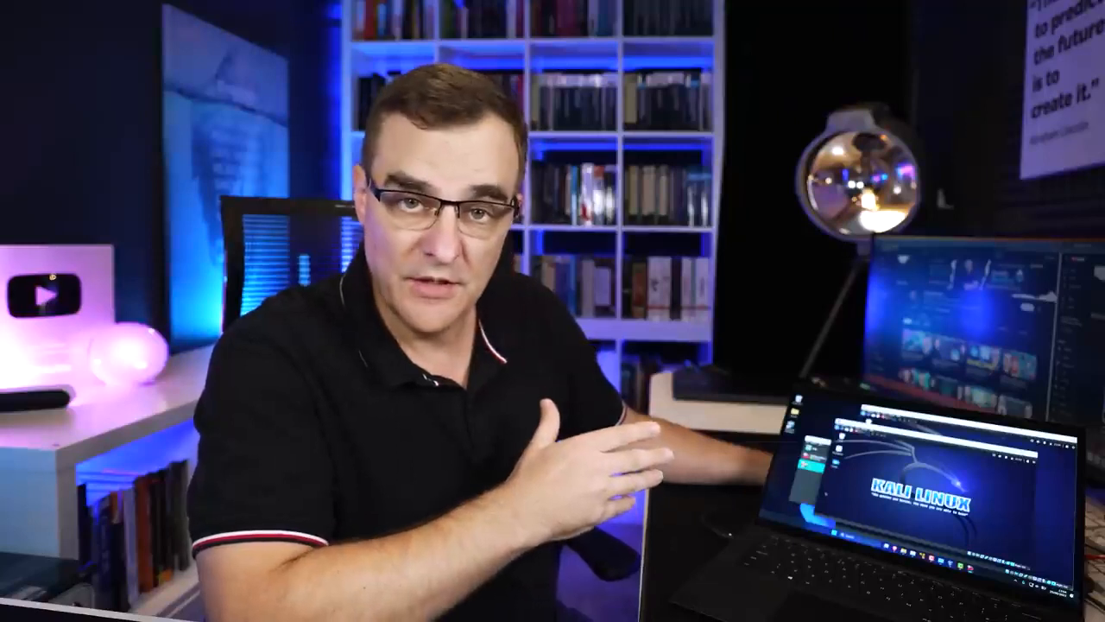